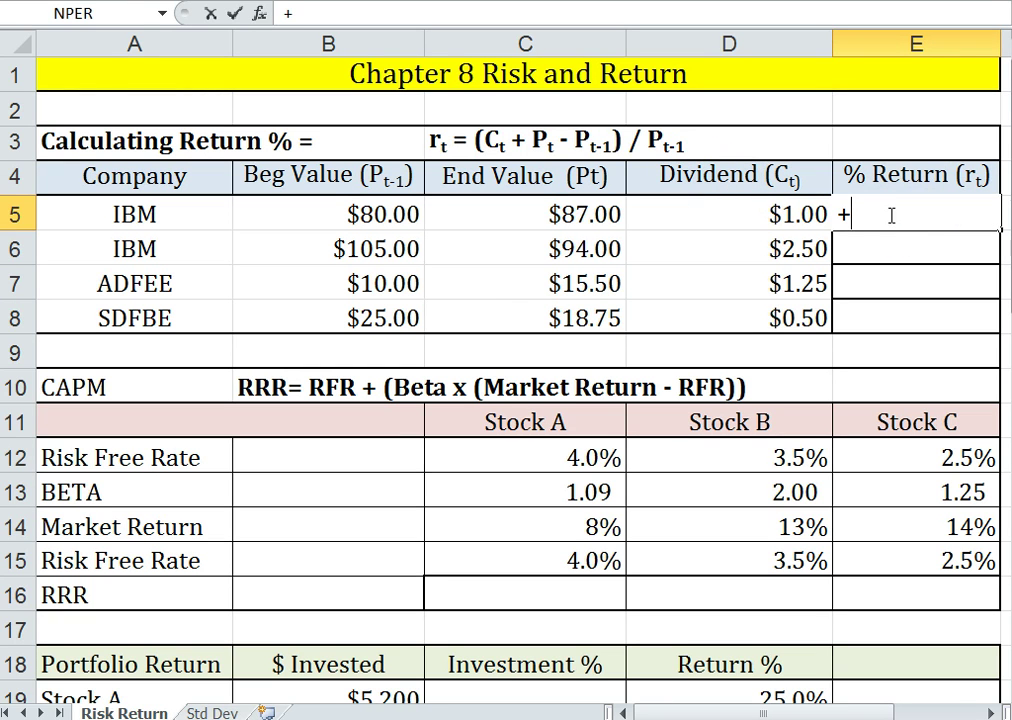
Step: Calculate the first IBM row's % return in E5 with +(D5+C5-B5)/B5 and fill the formula down to E8
click(825, 220)
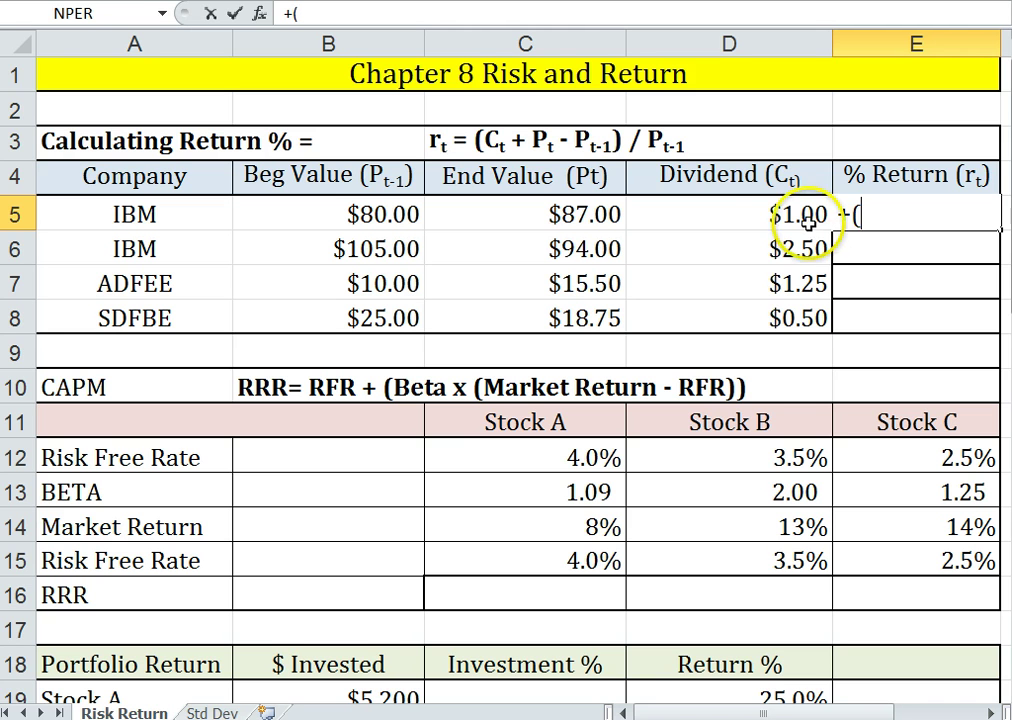
click(728, 212)
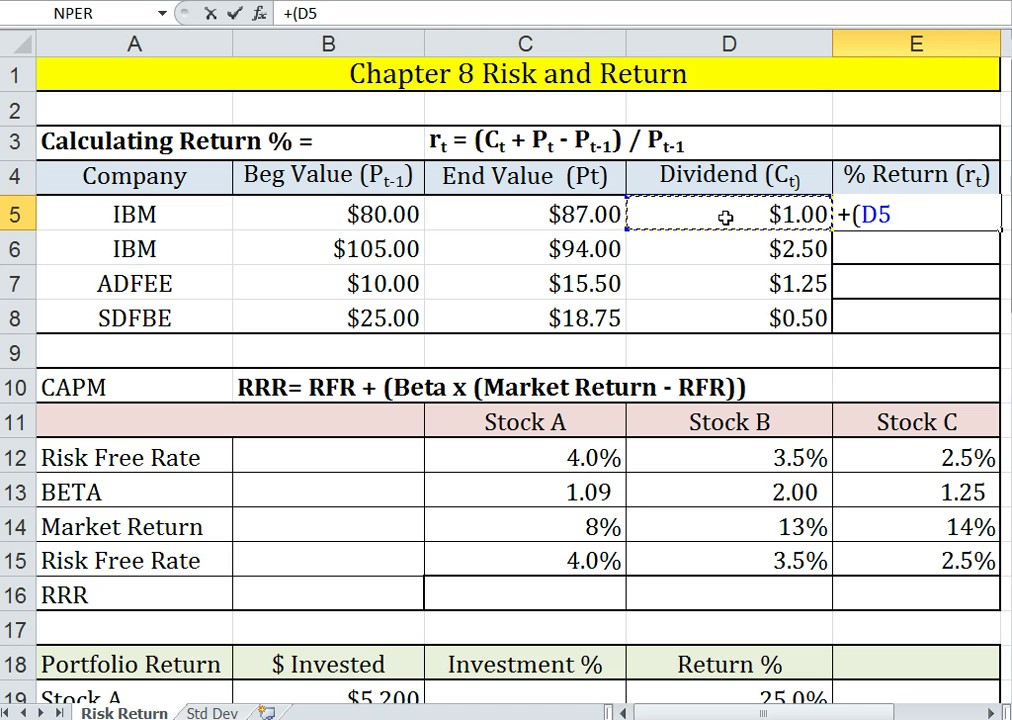
click(525, 209)
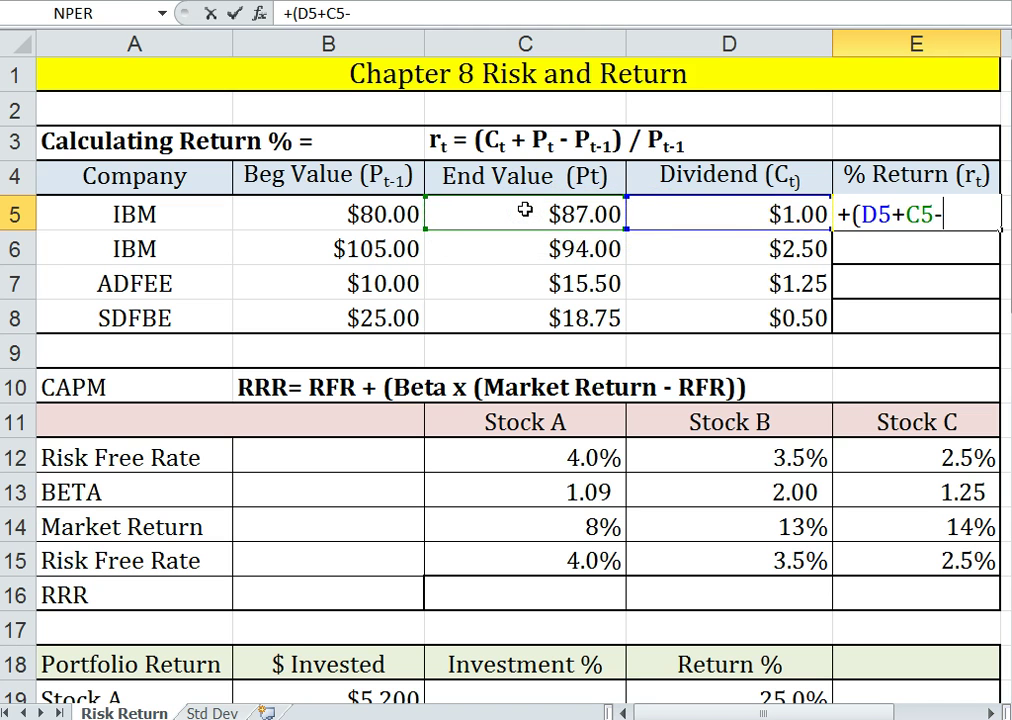
text(-)
click(366, 209)
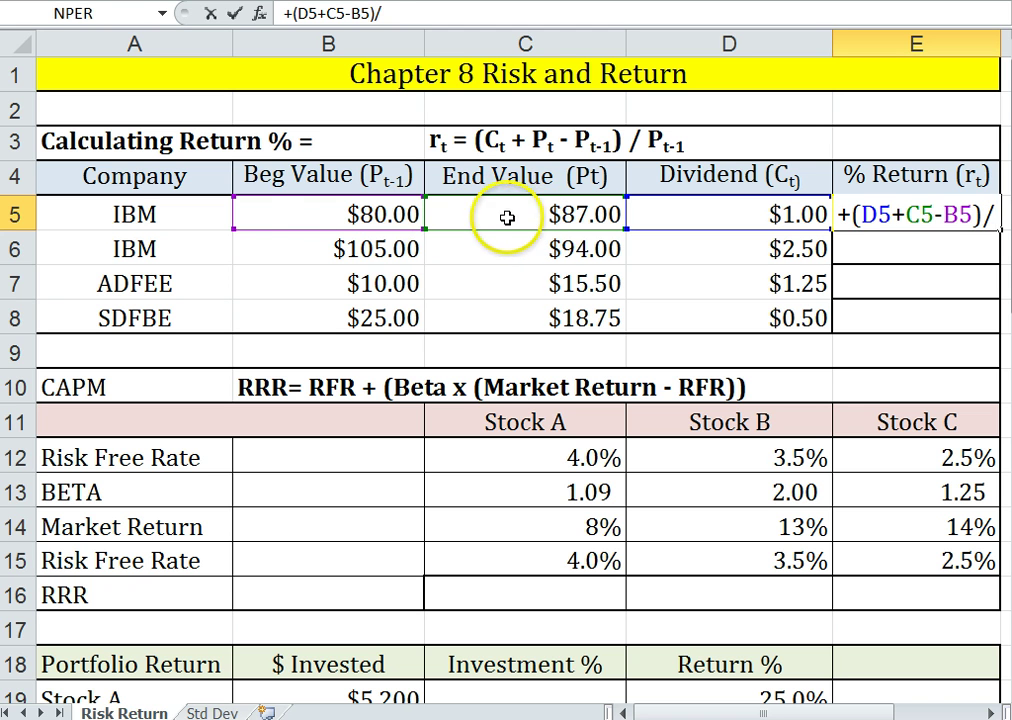
click(295, 218)
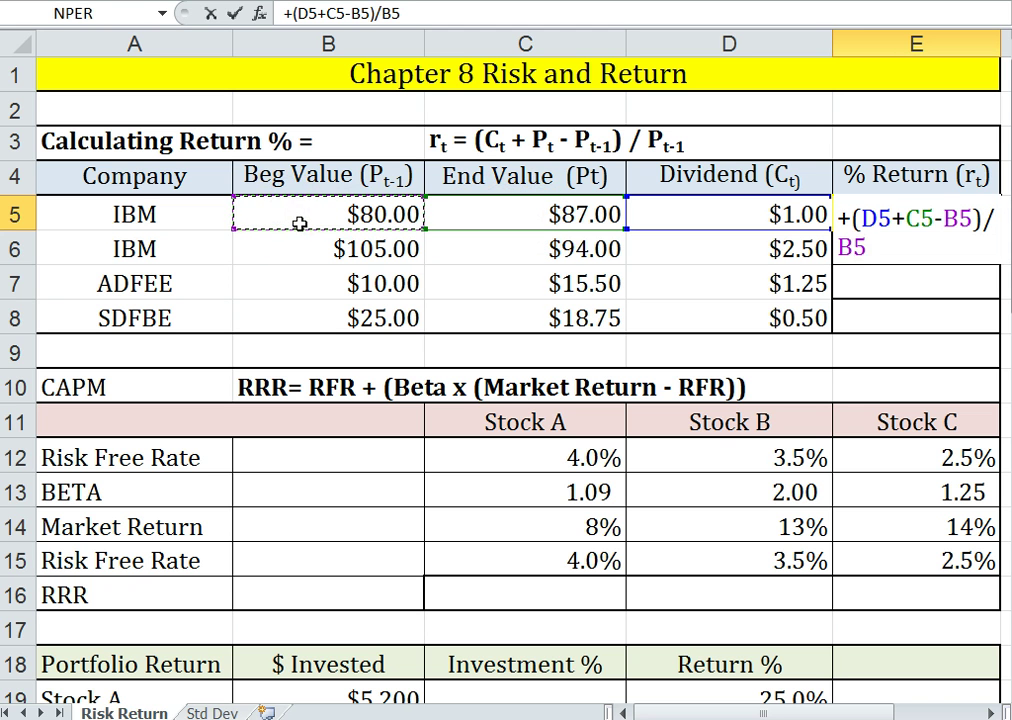
key(Return)
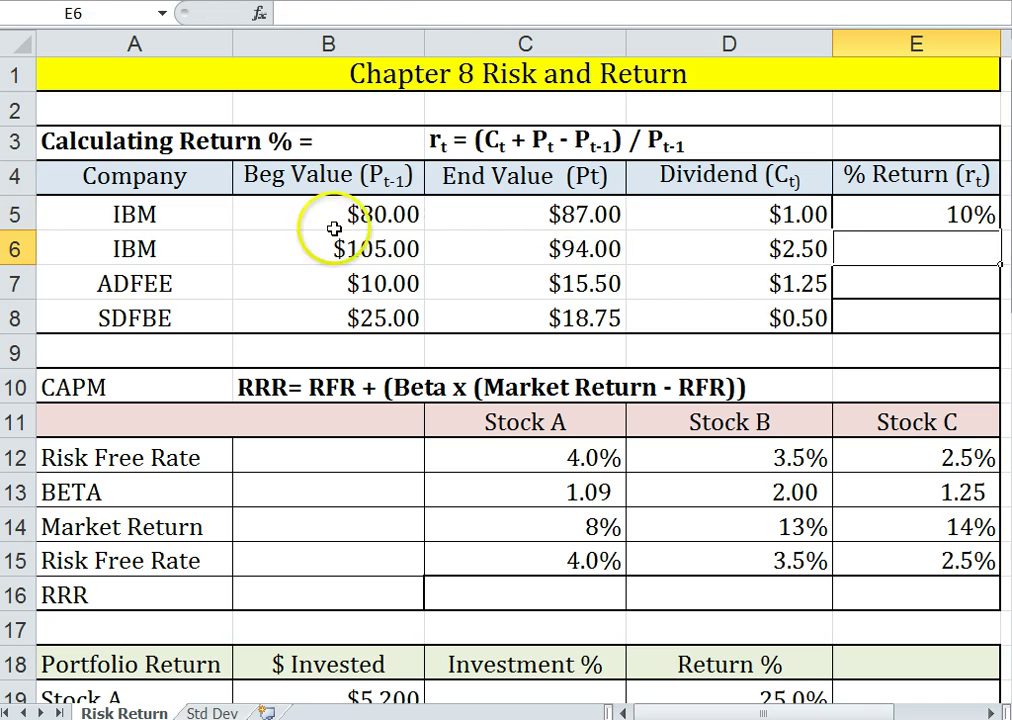
click(891, 209)
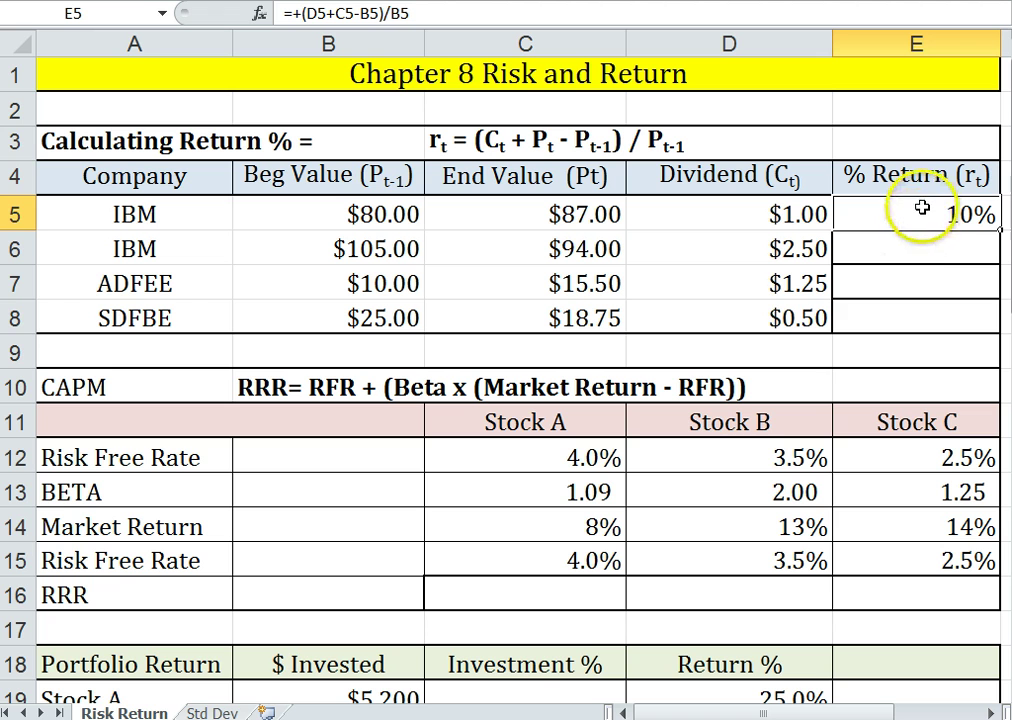
drag(999, 230, 1001, 325)
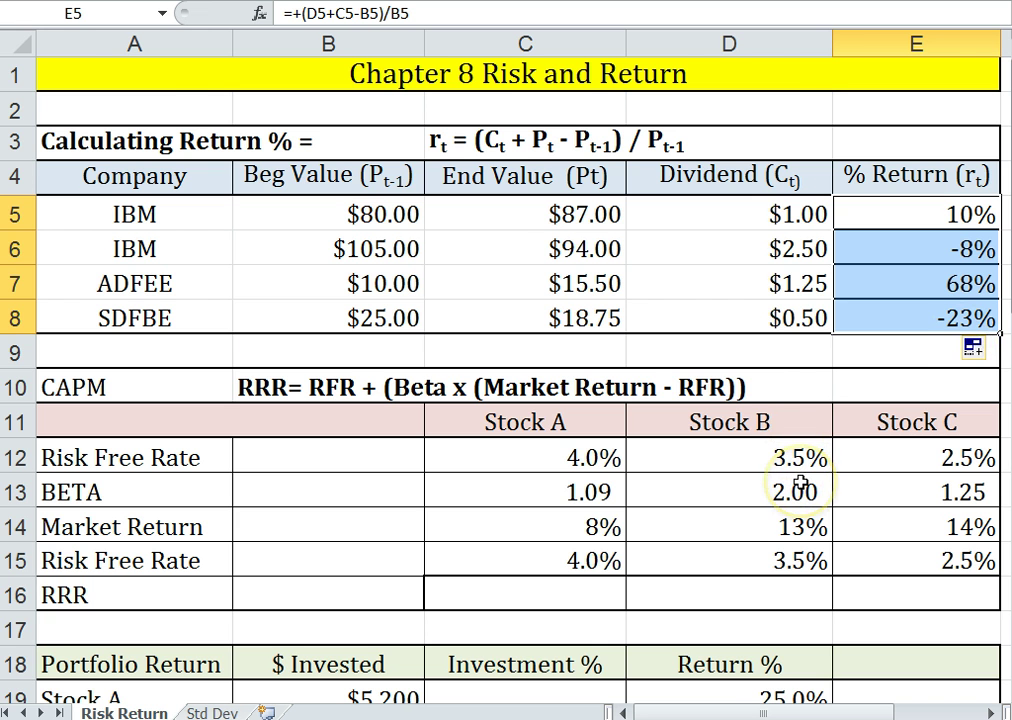
Step: Calculate Stock A's RRR in C16 with the CAPM formula +C12+(C13*(C14-C15))
scroll(800, 487, down, 2)
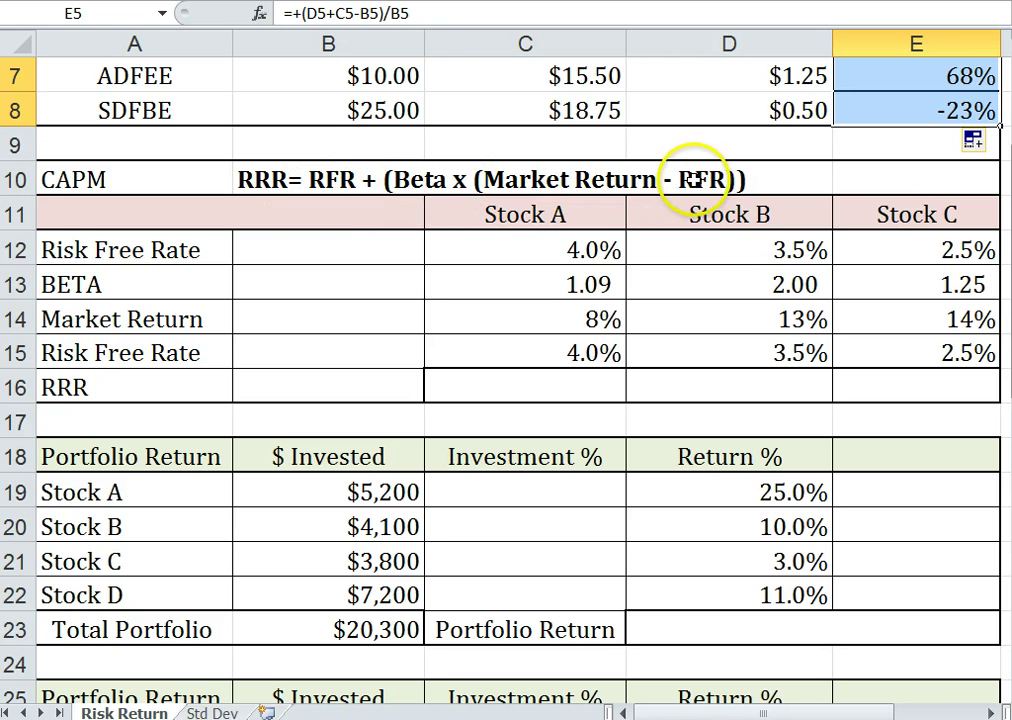
click(543, 390)
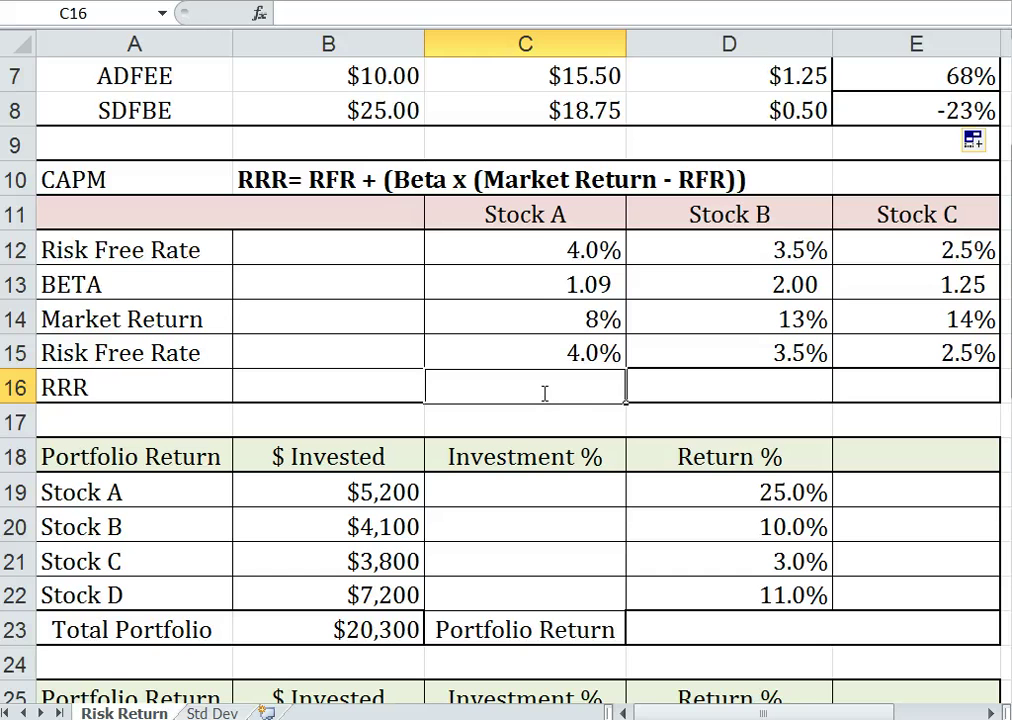
text(+)
click(542, 354)
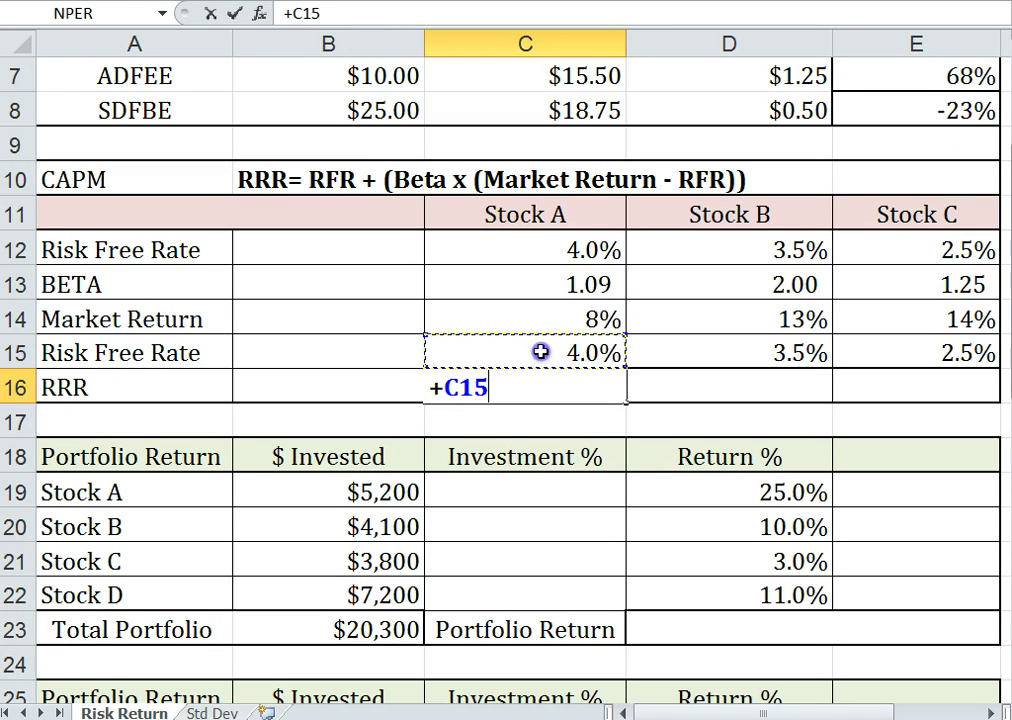
click(540, 251)
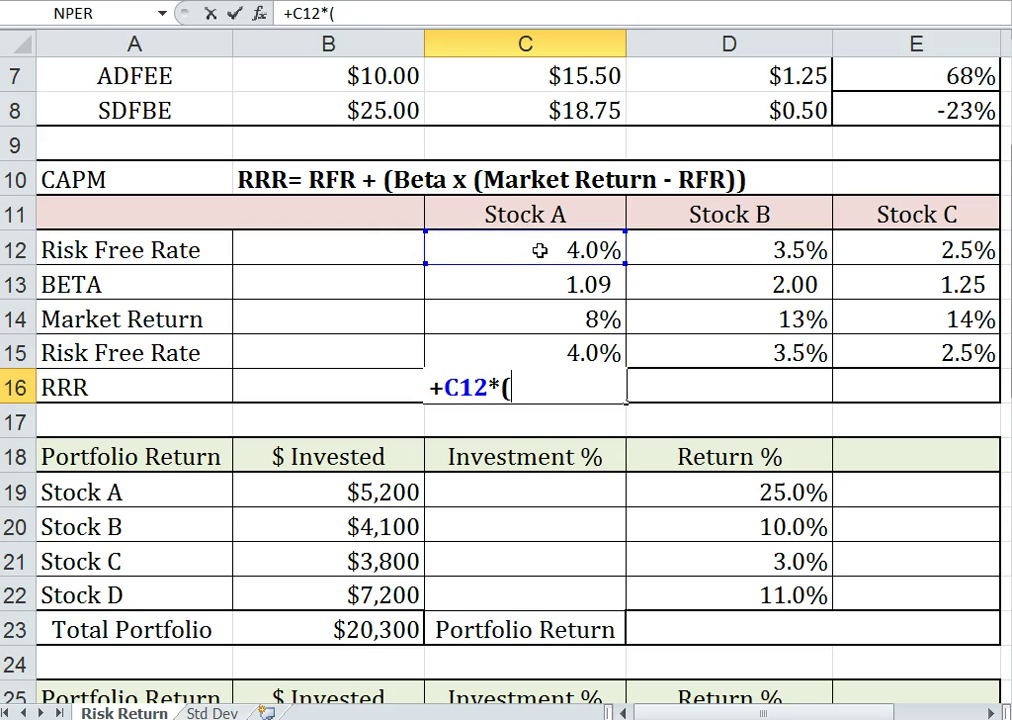
click(538, 281)
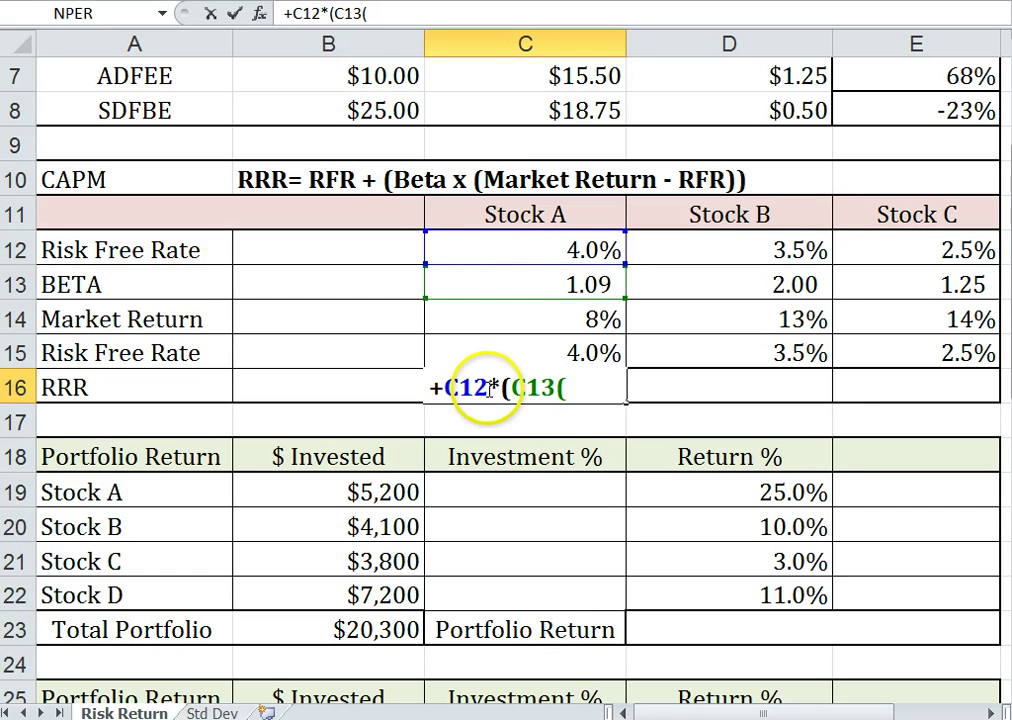
drag(488, 388, 494, 386)
text(+)
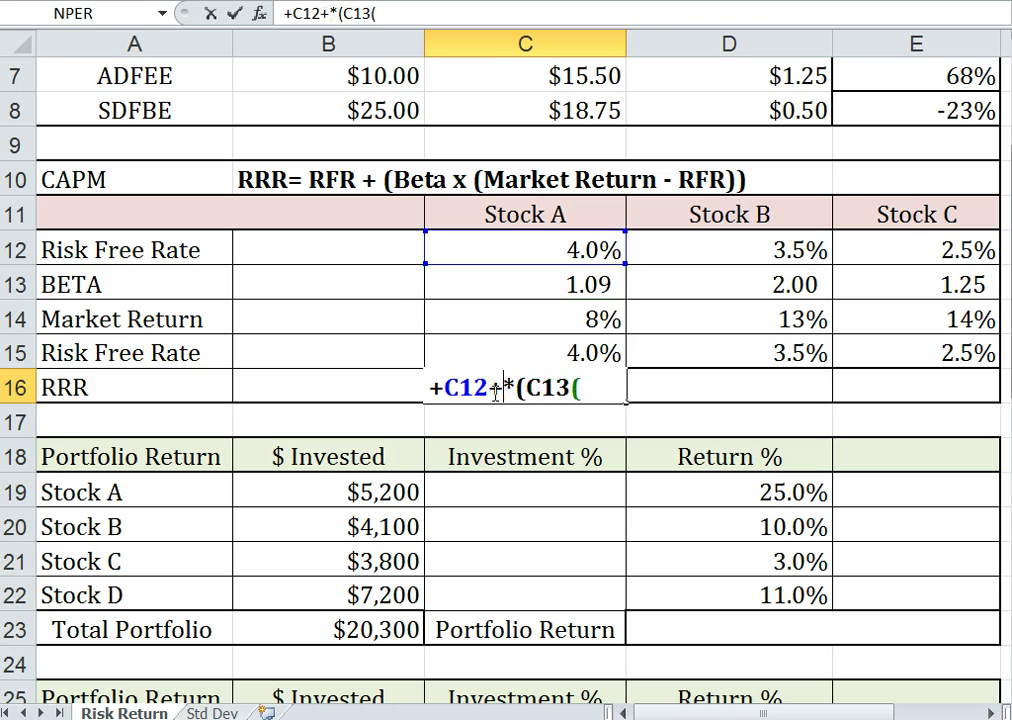
key(Delete)
click(574, 389)
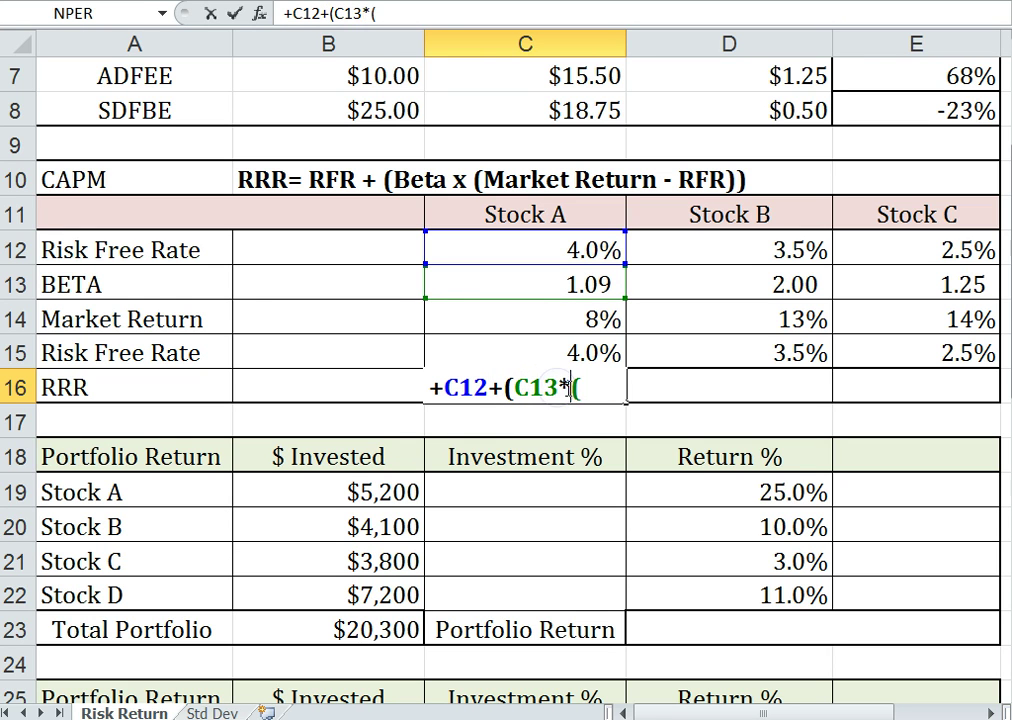
click(548, 318)
text(-)
click(556, 352)
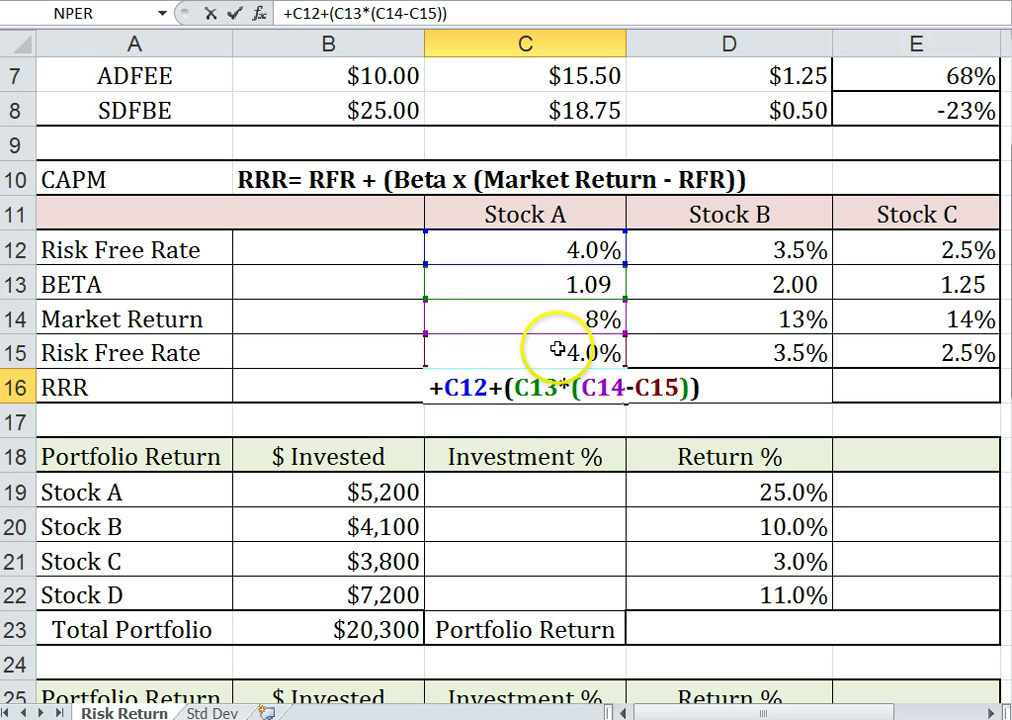
key(Return)
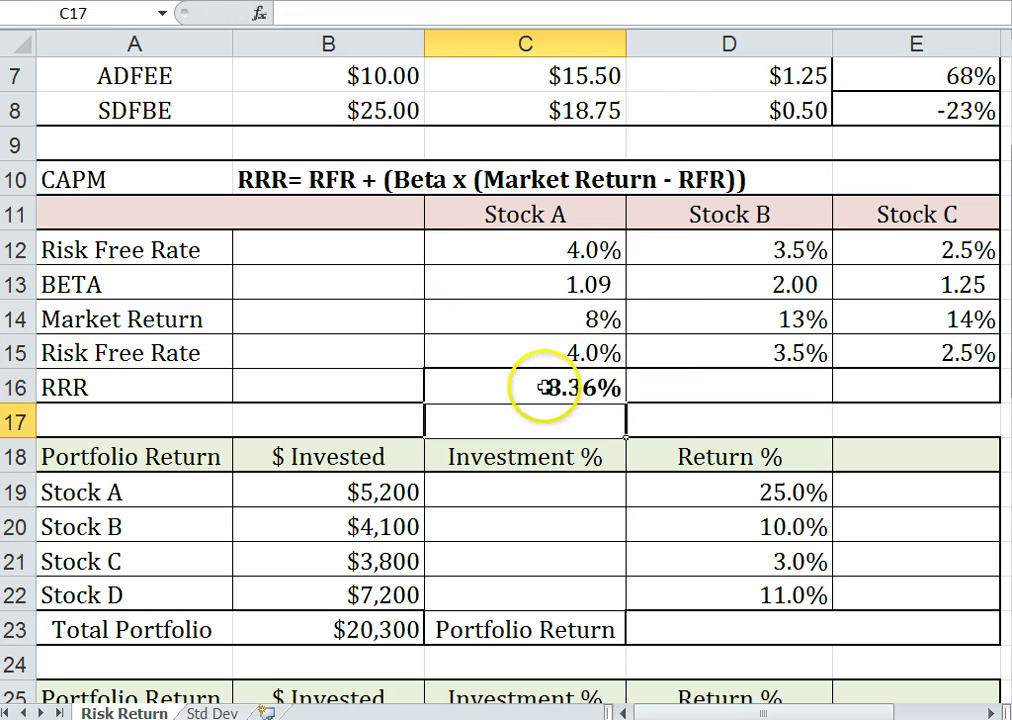
click(574, 390)
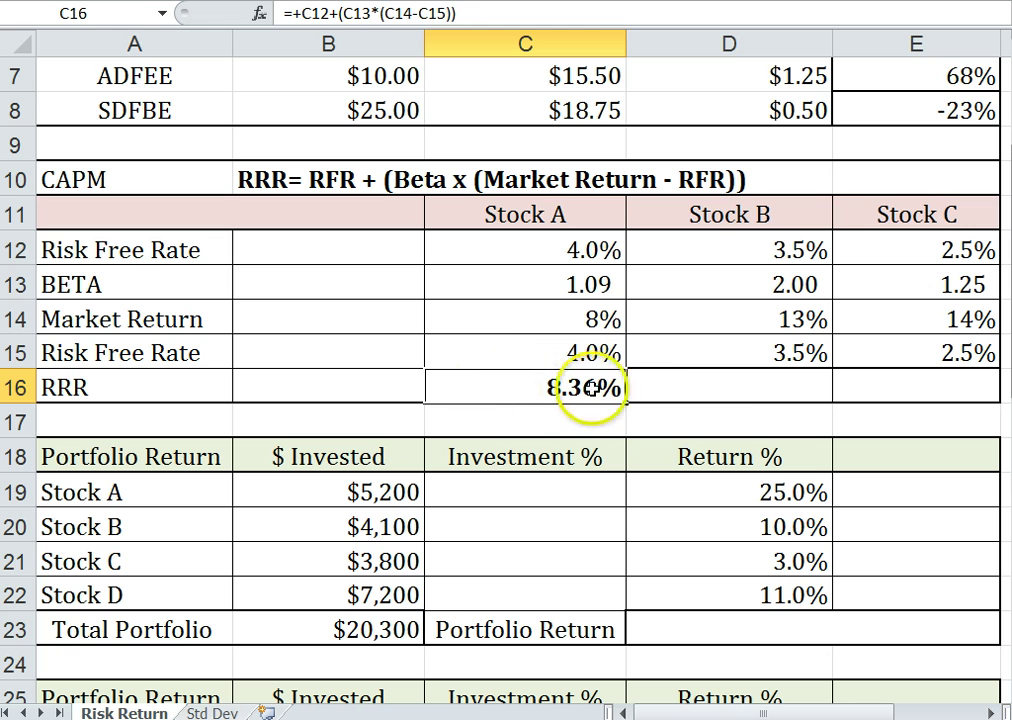
click(723, 385)
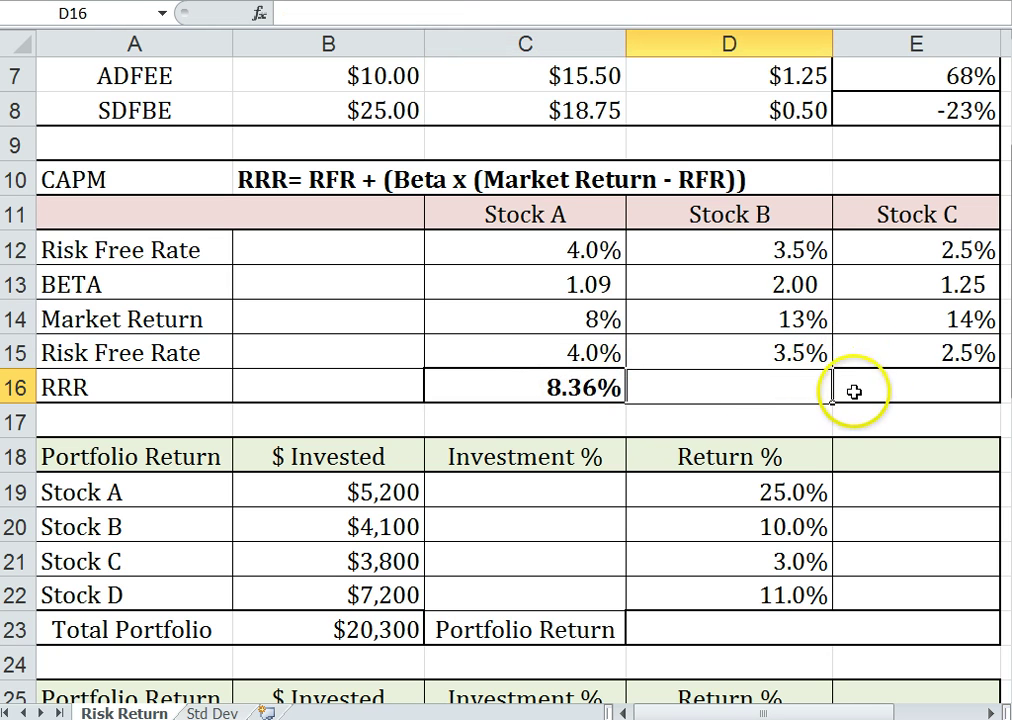
click(560, 387)
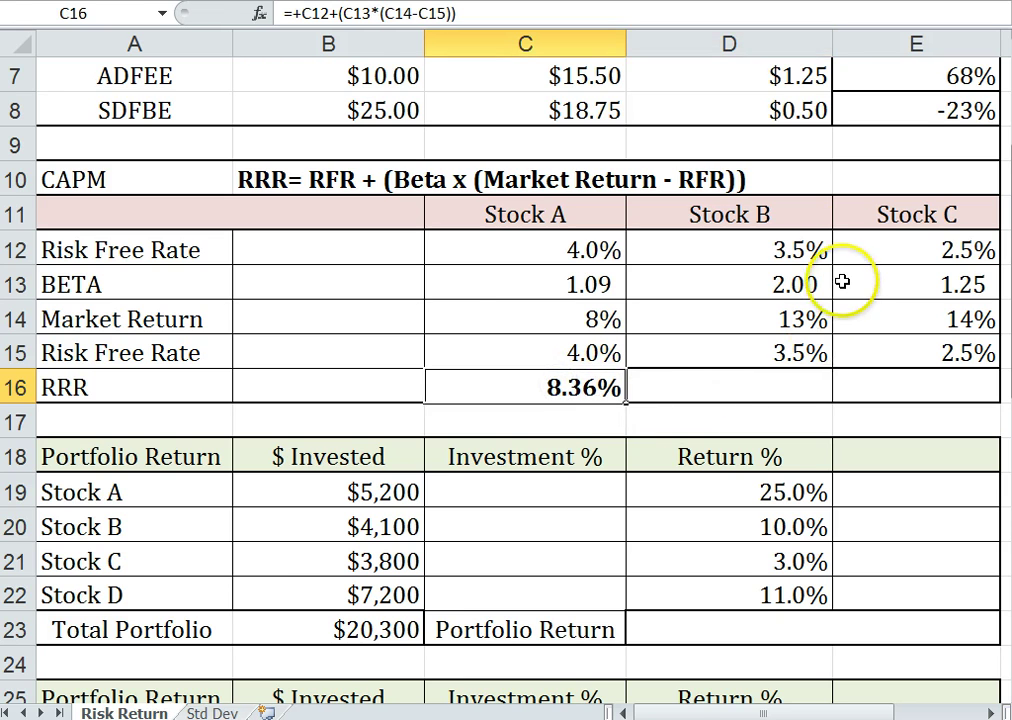
scroll(865, 240, up, 1)
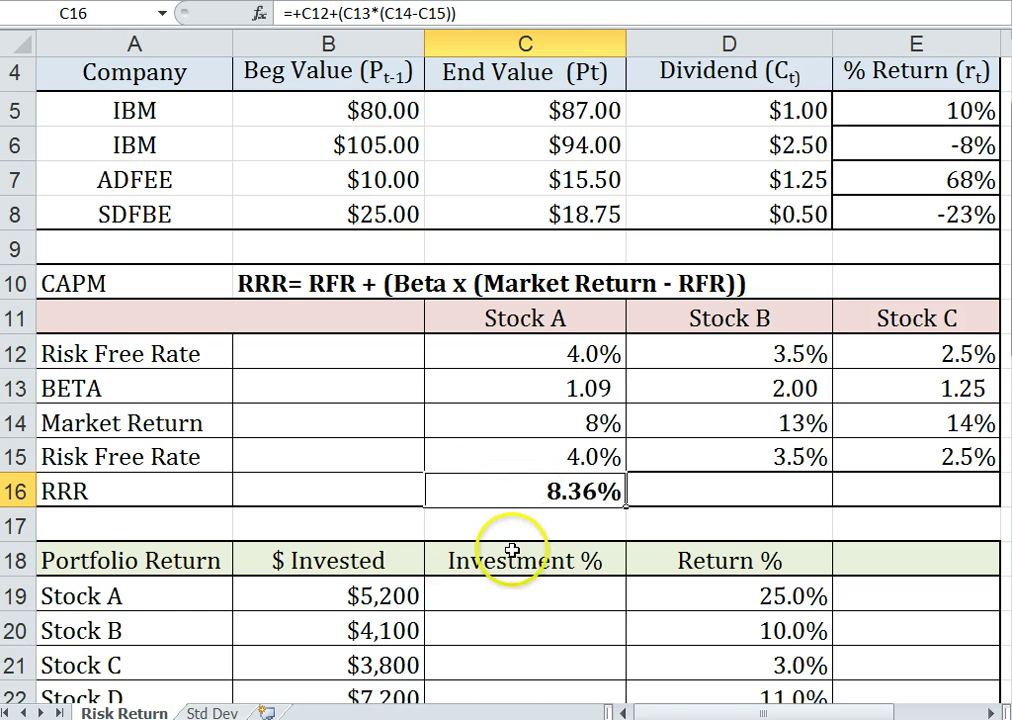
Step: Enter +B19/B23 in C19 as Stock A's investment % in the first portfolio table and fill it down to C22
scroll(511, 548, down, 2)
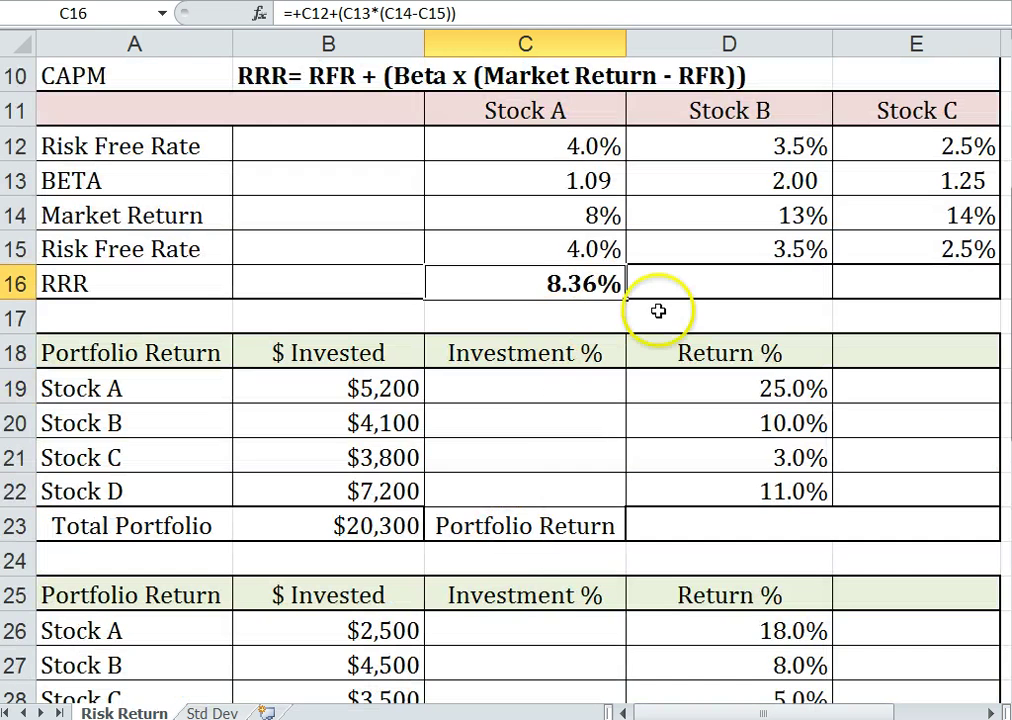
scroll(562, 380, down, 1)
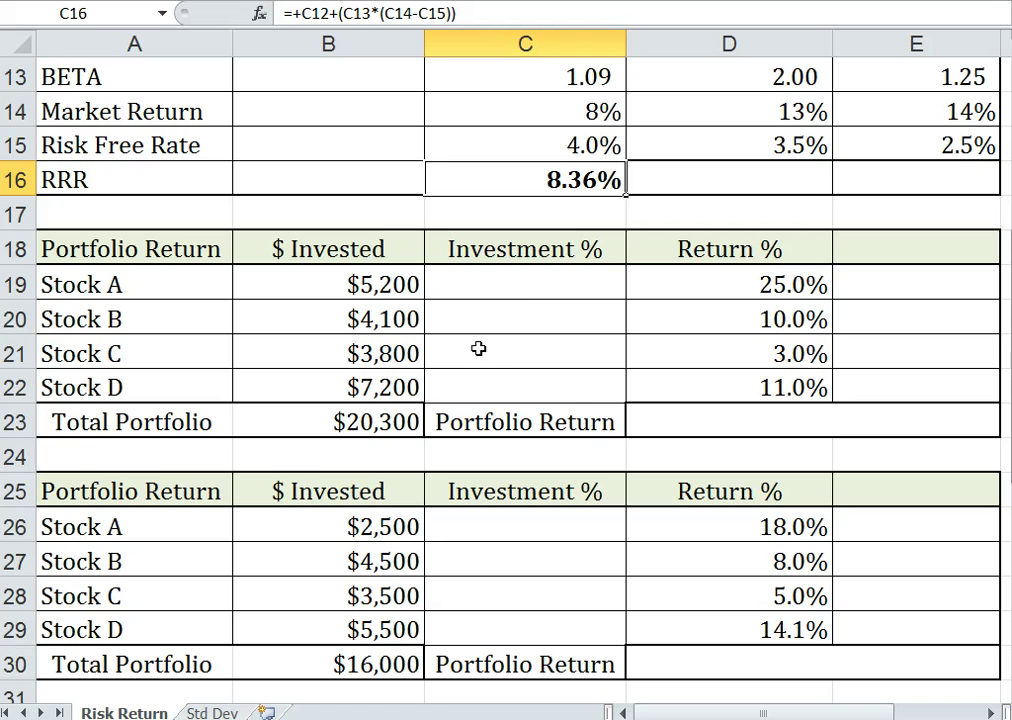
click(488, 295)
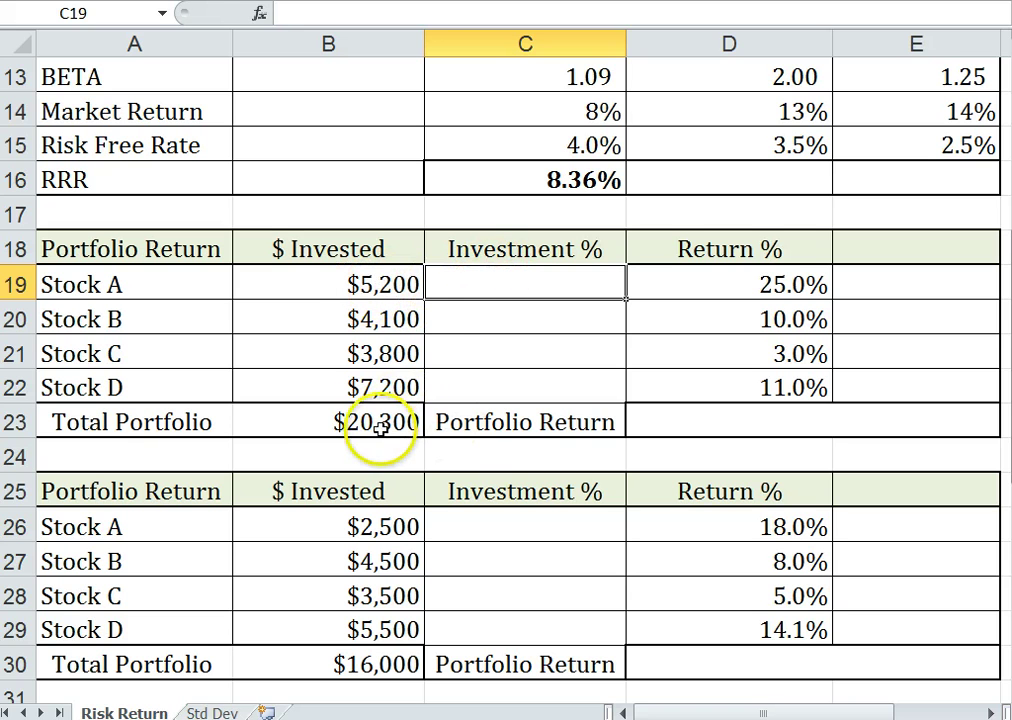
text(+)
click(330, 283)
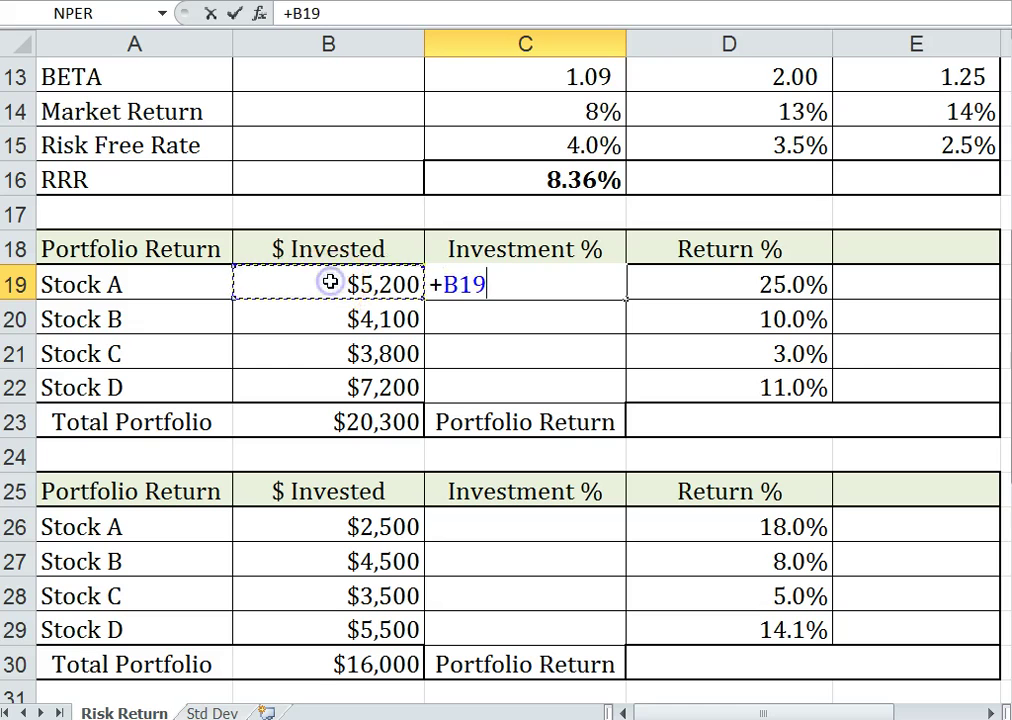
text(/)
click(302, 414)
key(Return)
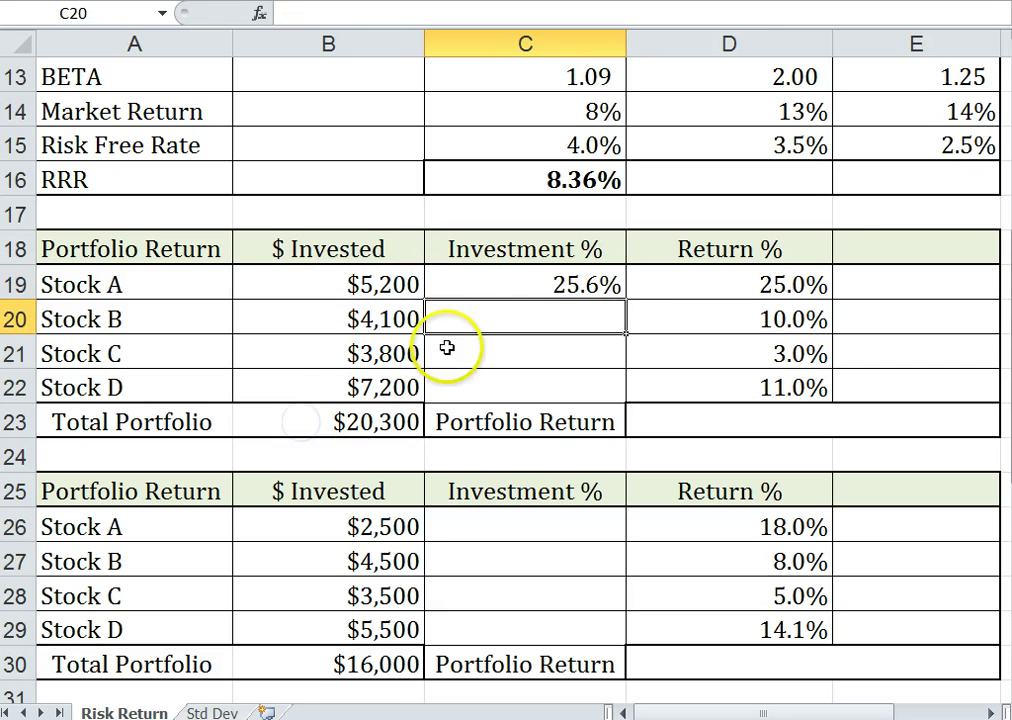
click(590, 288)
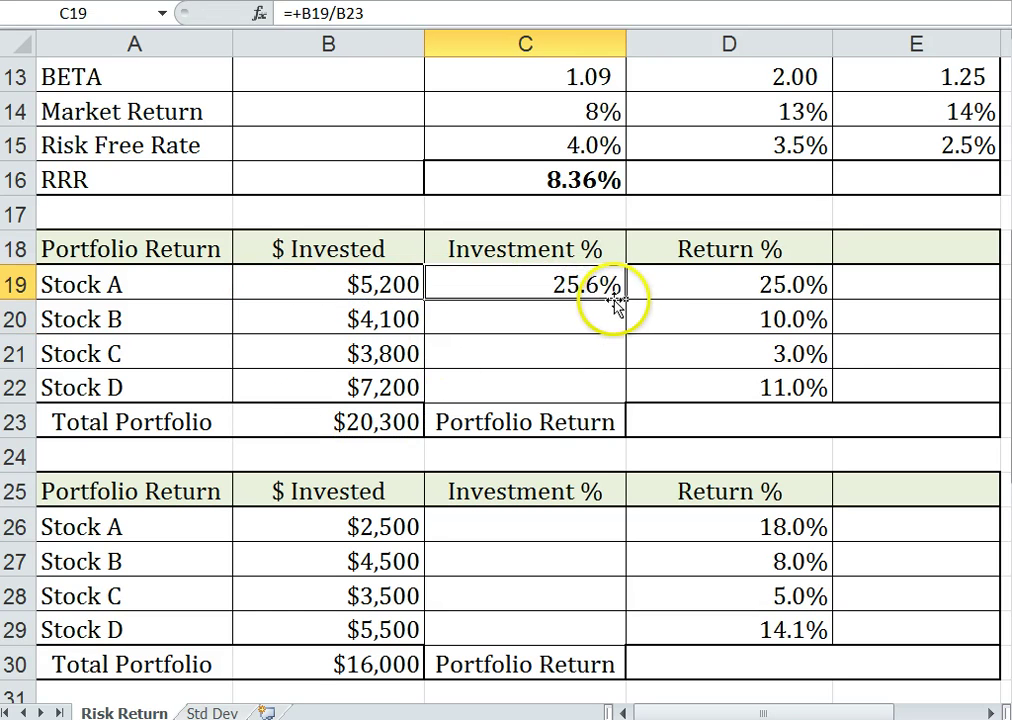
drag(626, 300, 612, 397)
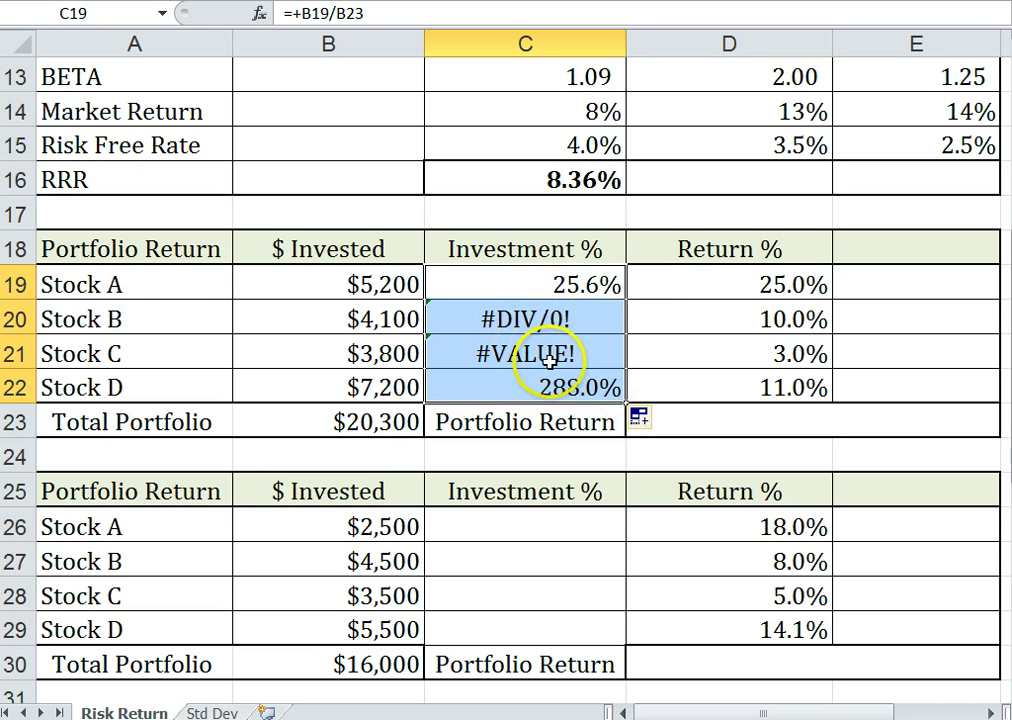
Step: Make the total portfolio reference in C19 absolute as $B$23, refill the formula down to C22, and check the copied formula in C21
click(495, 284)
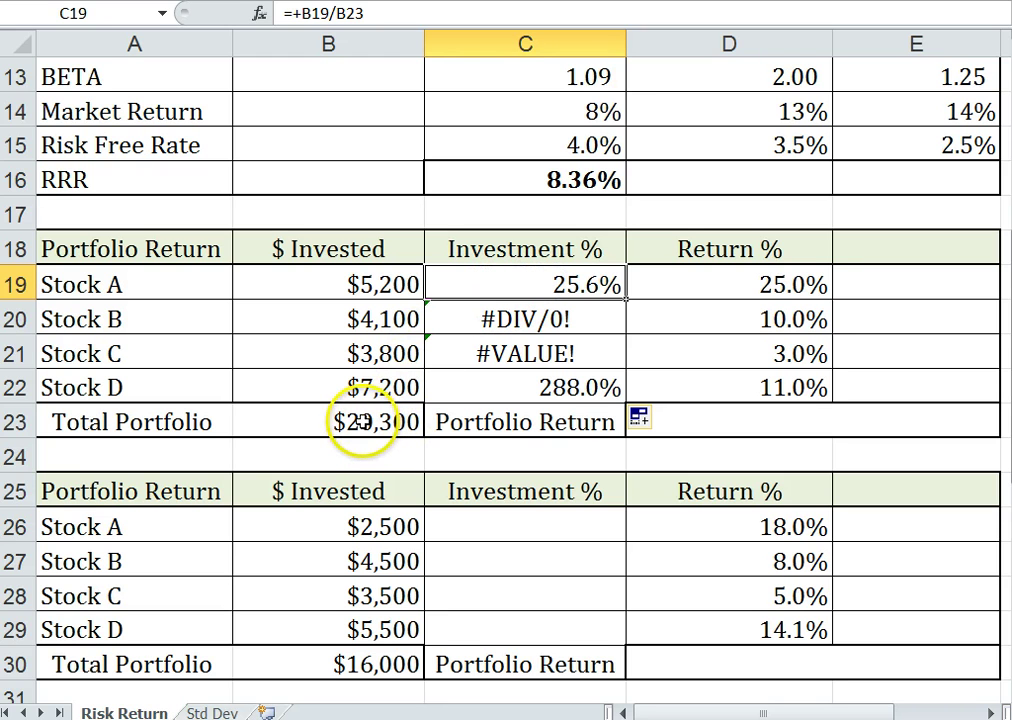
click(337, 14)
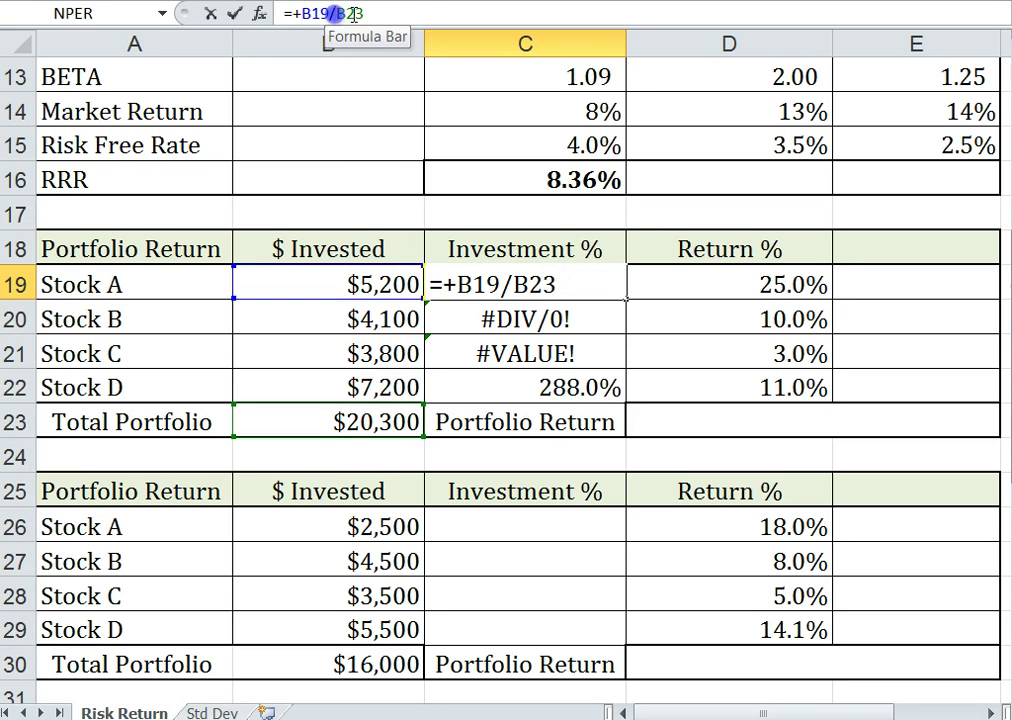
key(F4)
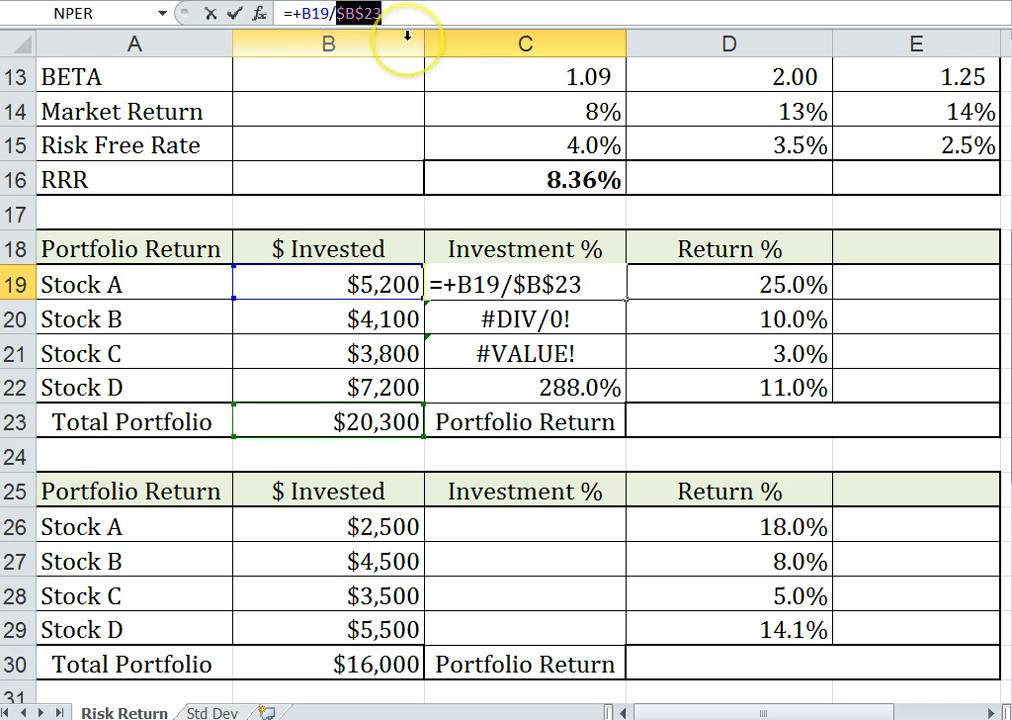
key(Return)
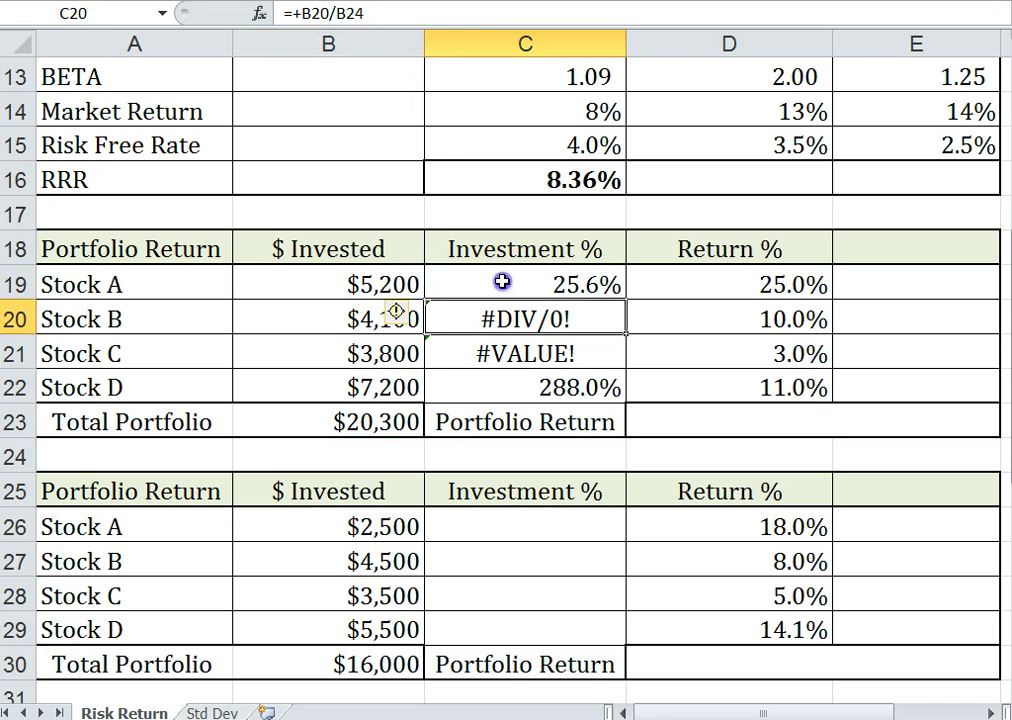
click(443, 282)
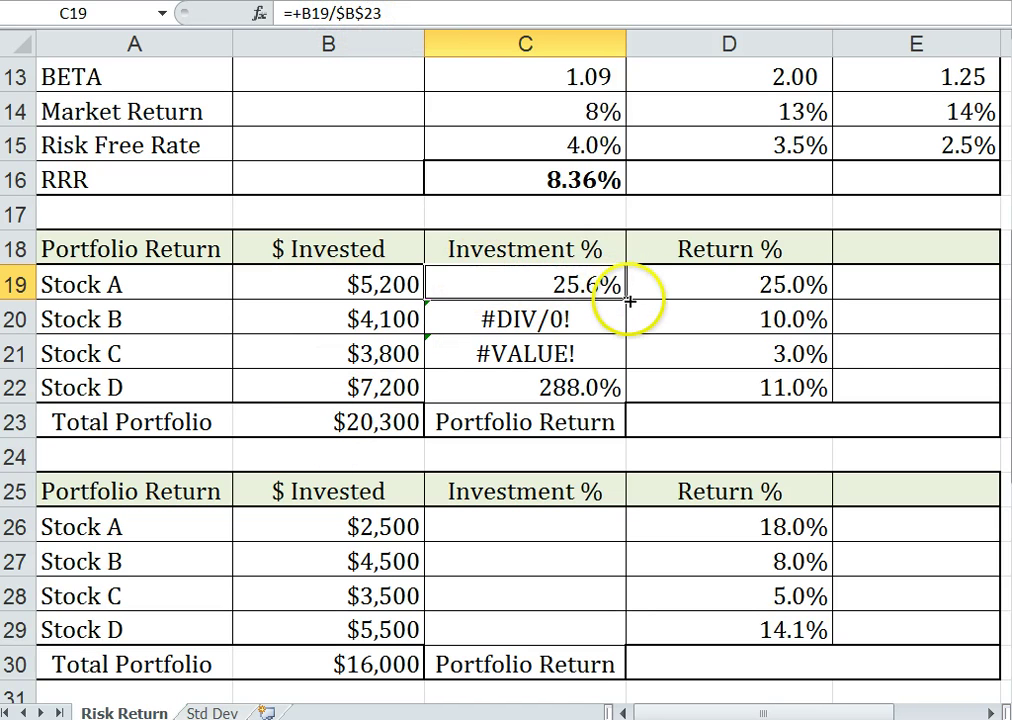
drag(631, 327, 630, 395)
click(517, 349)
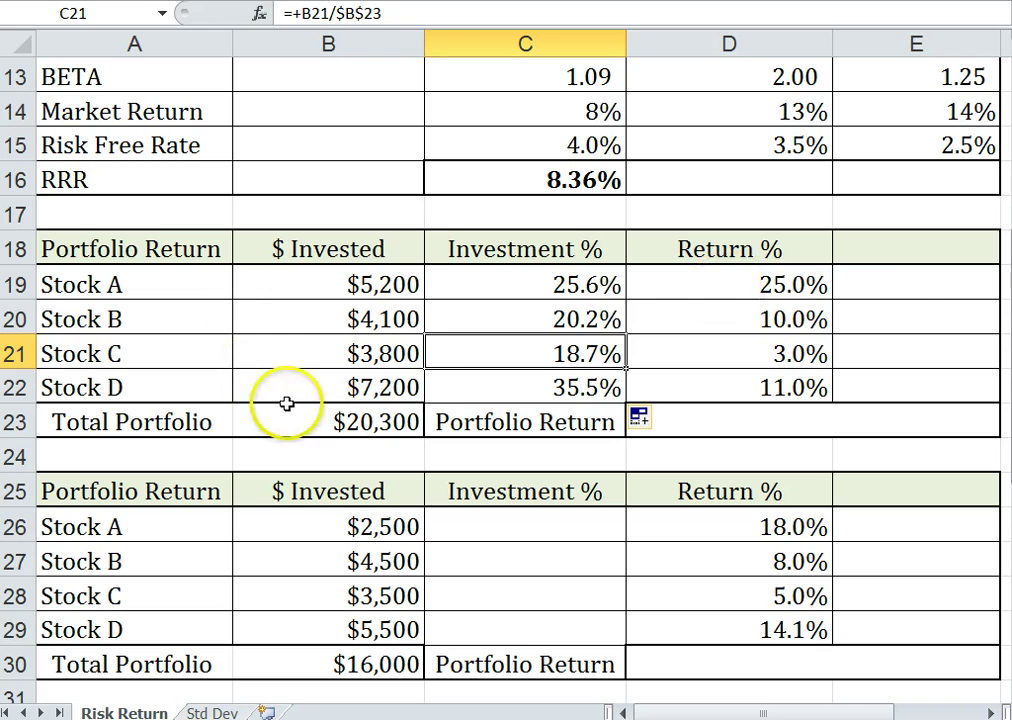
Step: Calculate Stock A's weighted return in E19 with +C19*D19 and fill the formula down to E22
click(892, 280)
text(+)
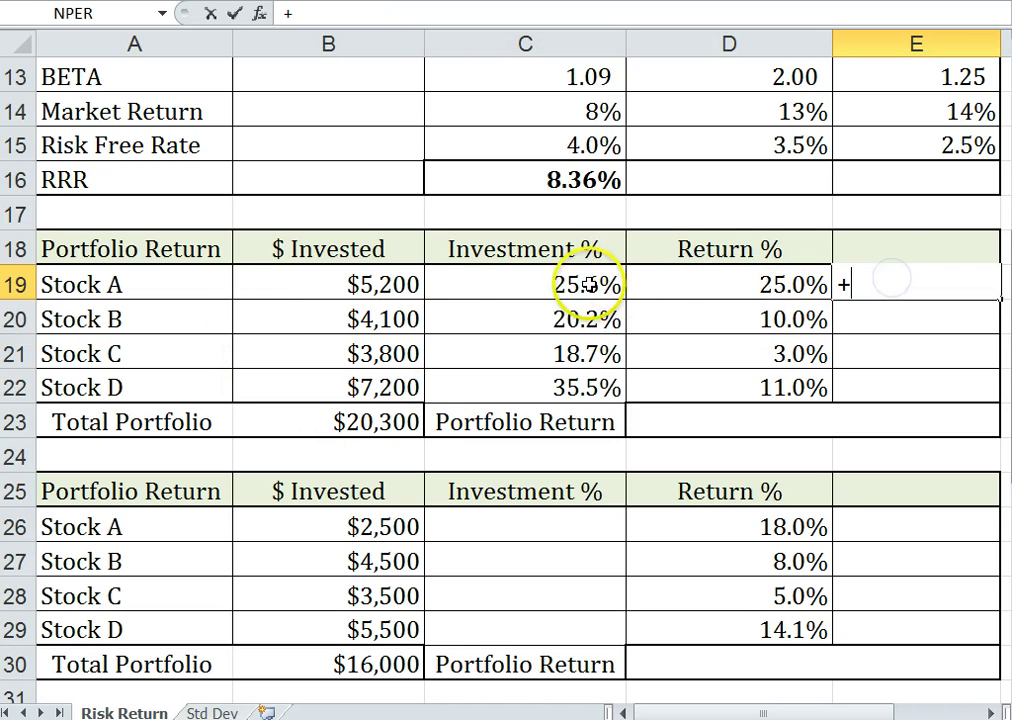
click(531, 283)
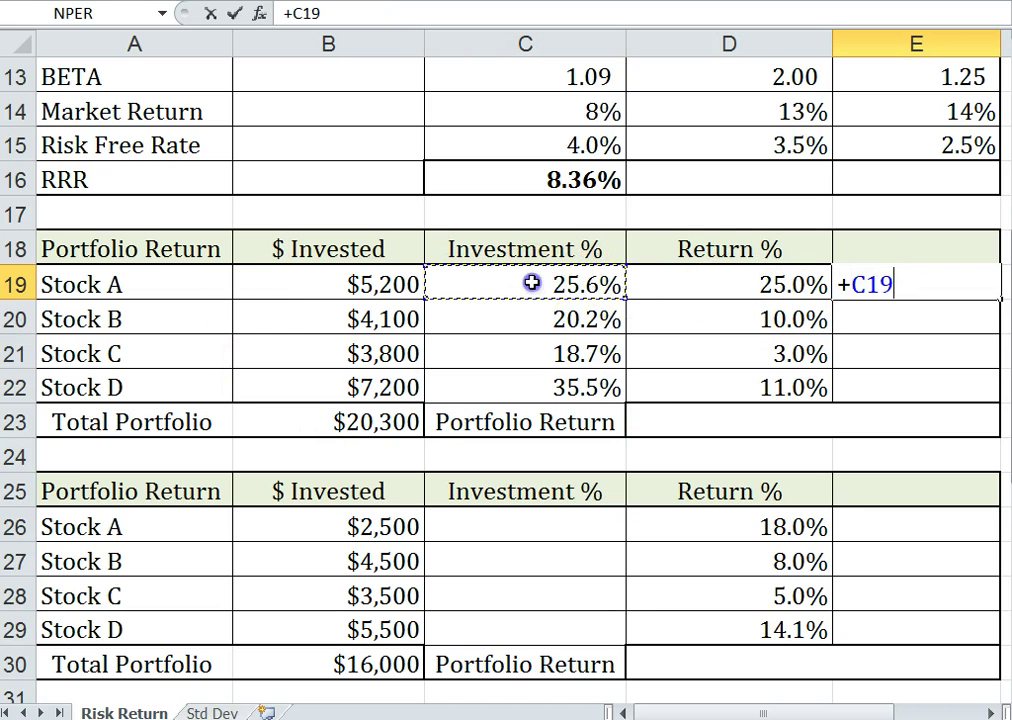
text(*)
click(718, 281)
key(Return)
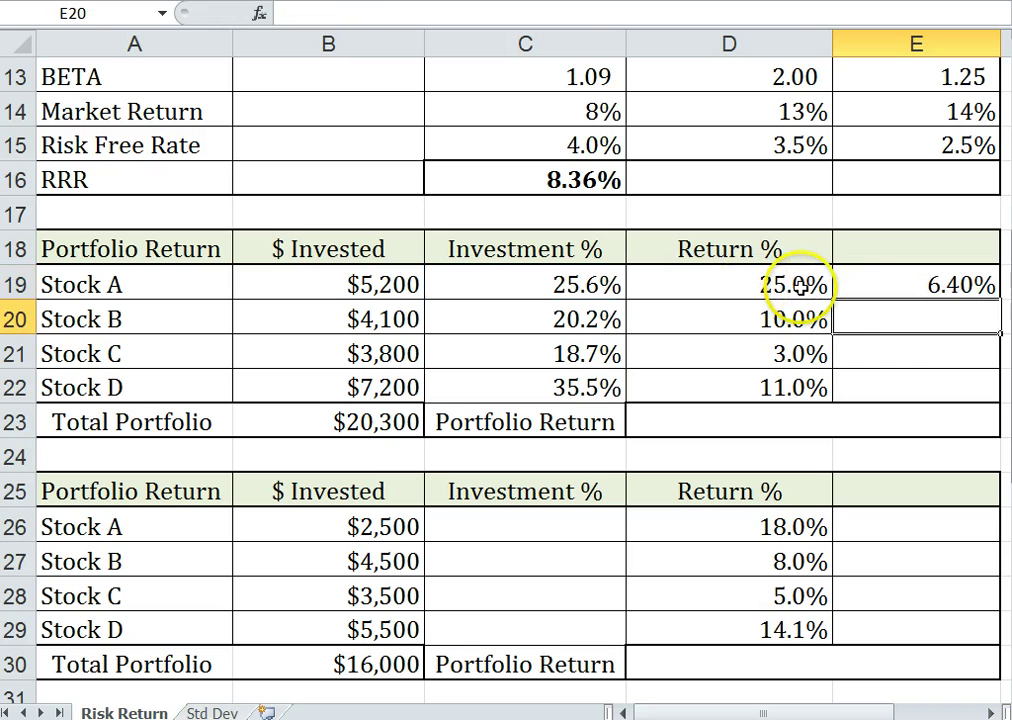
click(868, 285)
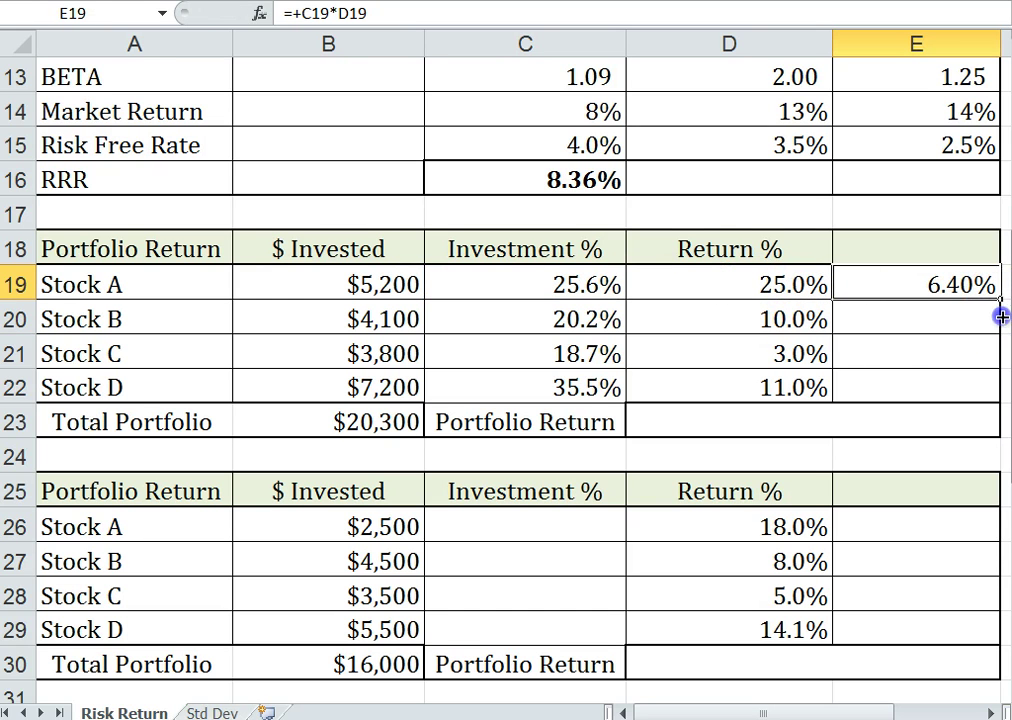
drag(1001, 316, 950, 405)
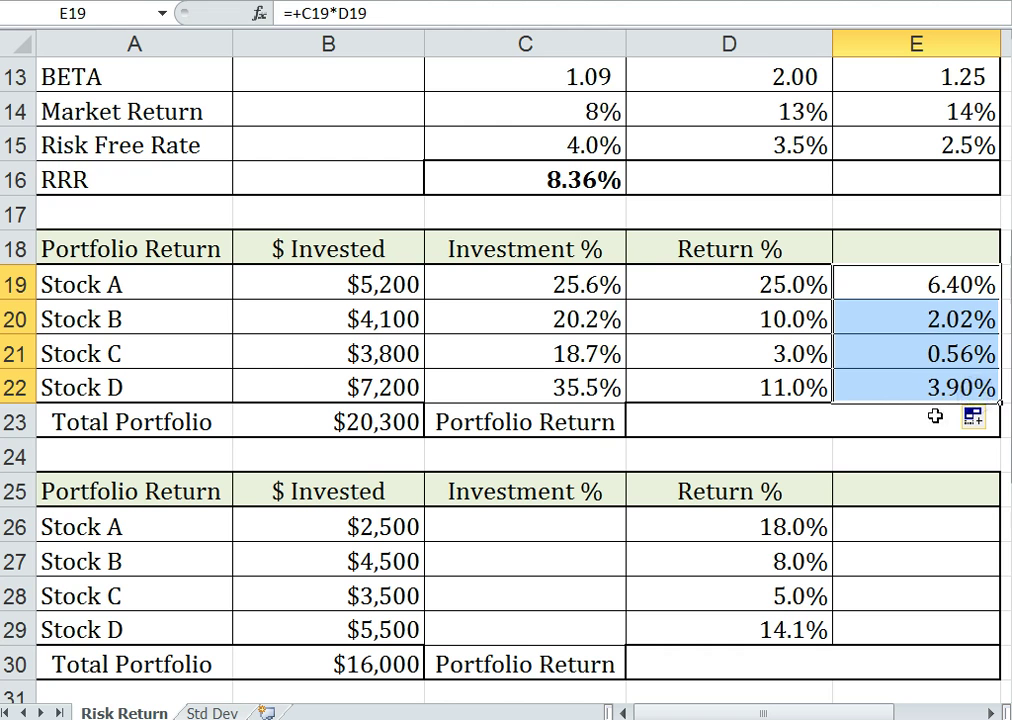
Step: Compute the first portfolio's return in D23 as =SUM(E19:E22) with AutoSum and check the resulting formula
click(935, 416)
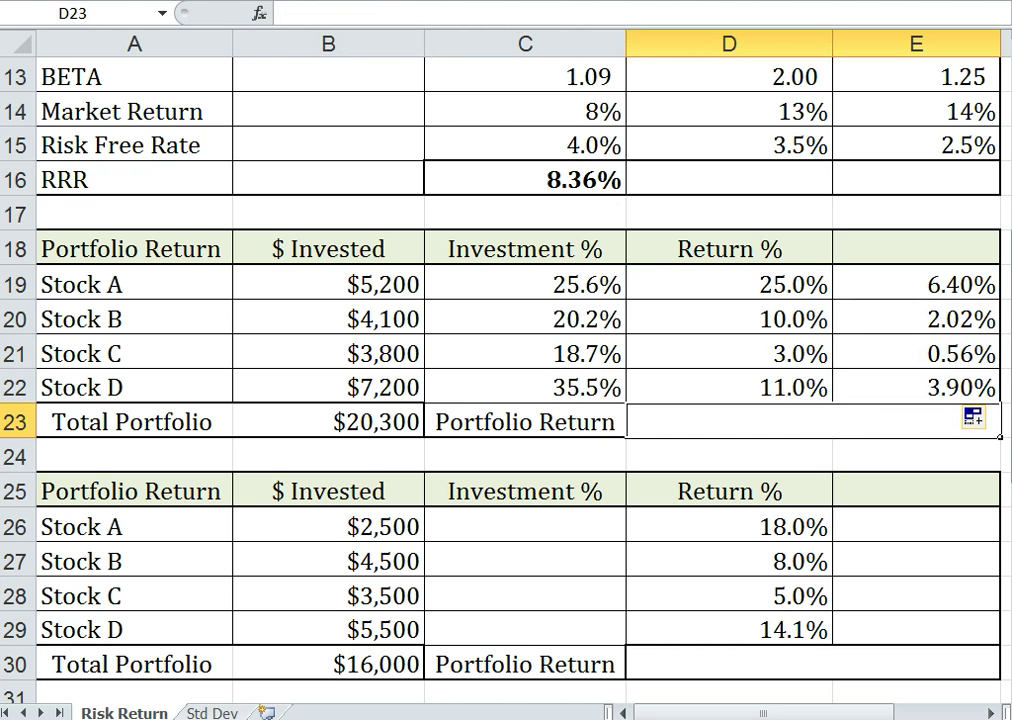
click(720, 3)
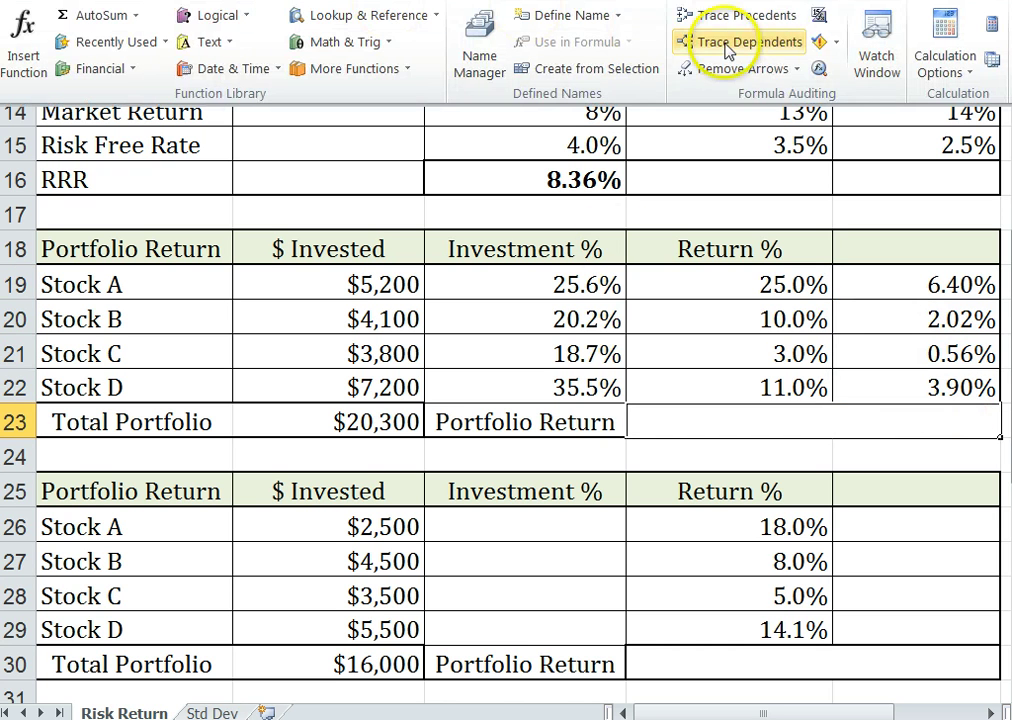
click(104, 16)
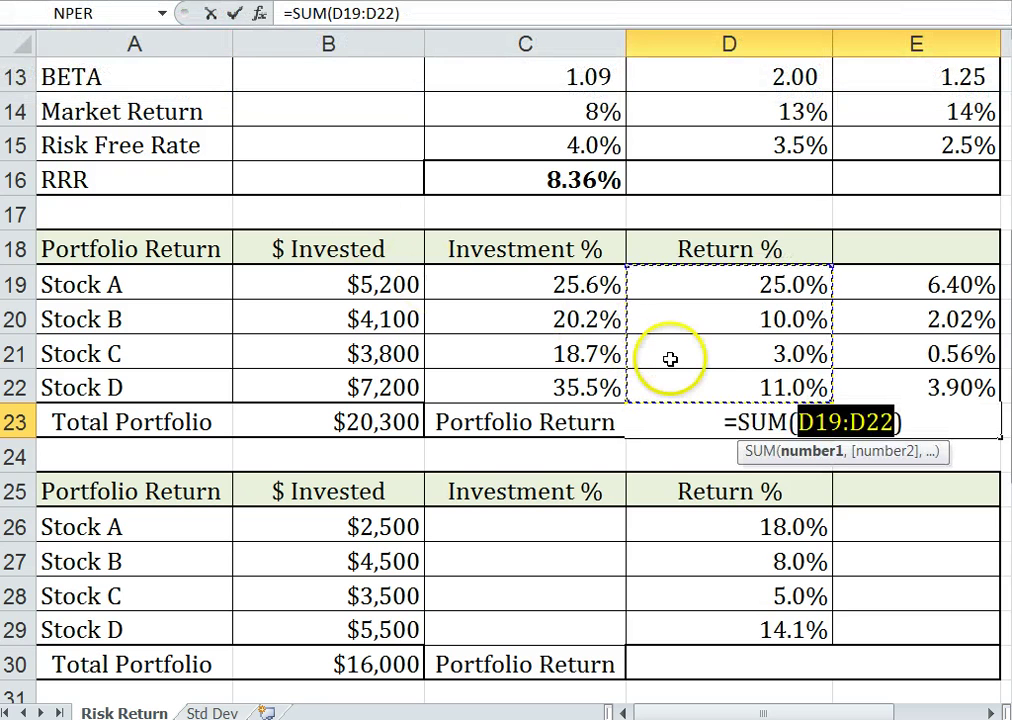
key(Right)
key(shift+Down)
key(shift+Down)
key(shift+Down)
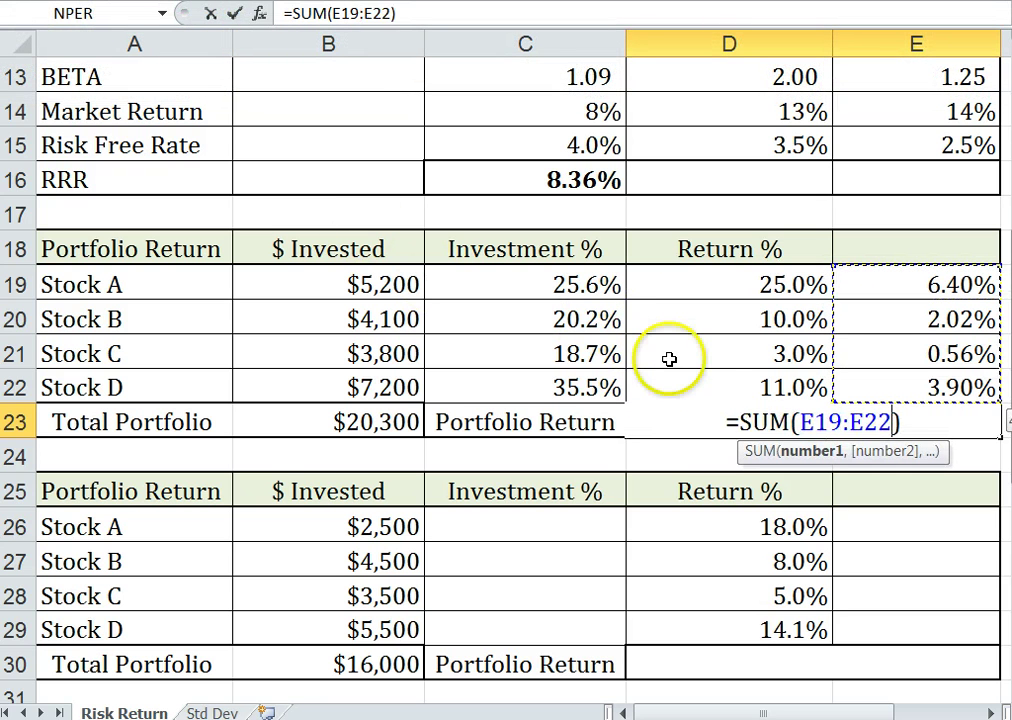
key(Return)
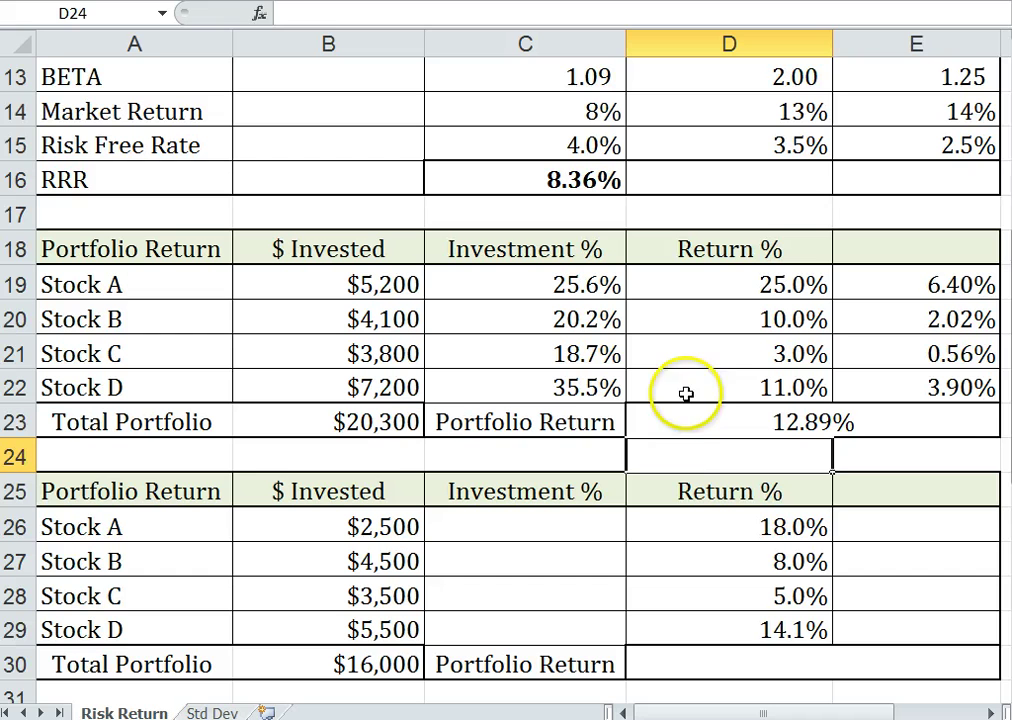
click(752, 422)
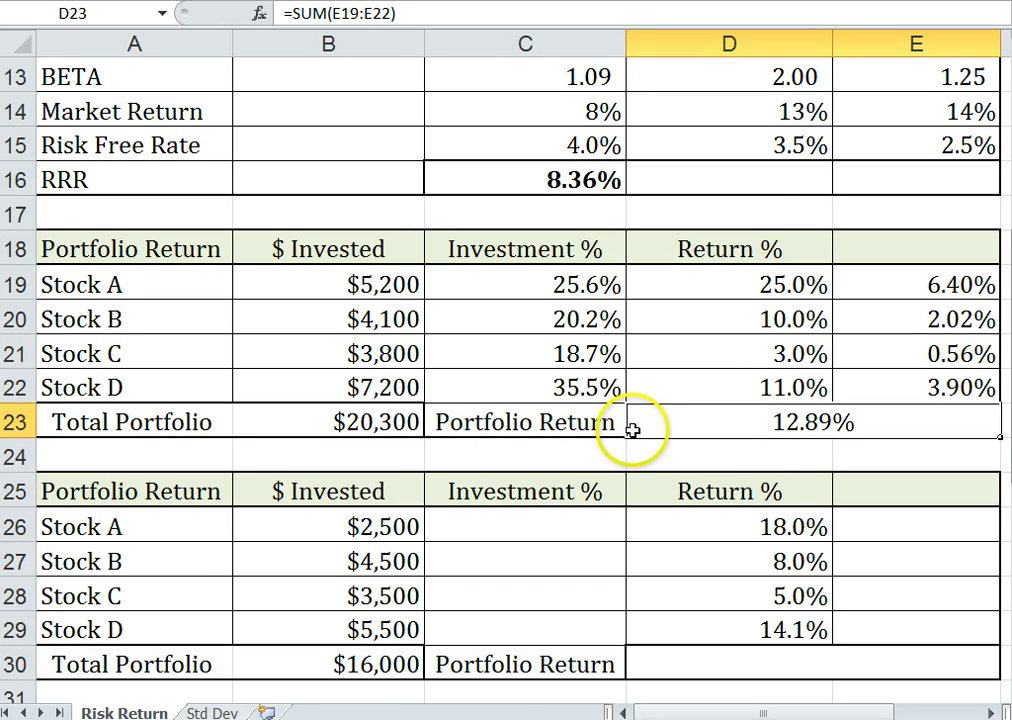
Step: Enter +(A33*C33)*B33 in D33 under New Stock Price for the stock with the 2.25 beta
scroll(630, 430, down, 1)
scroll(393, 444, down, 3)
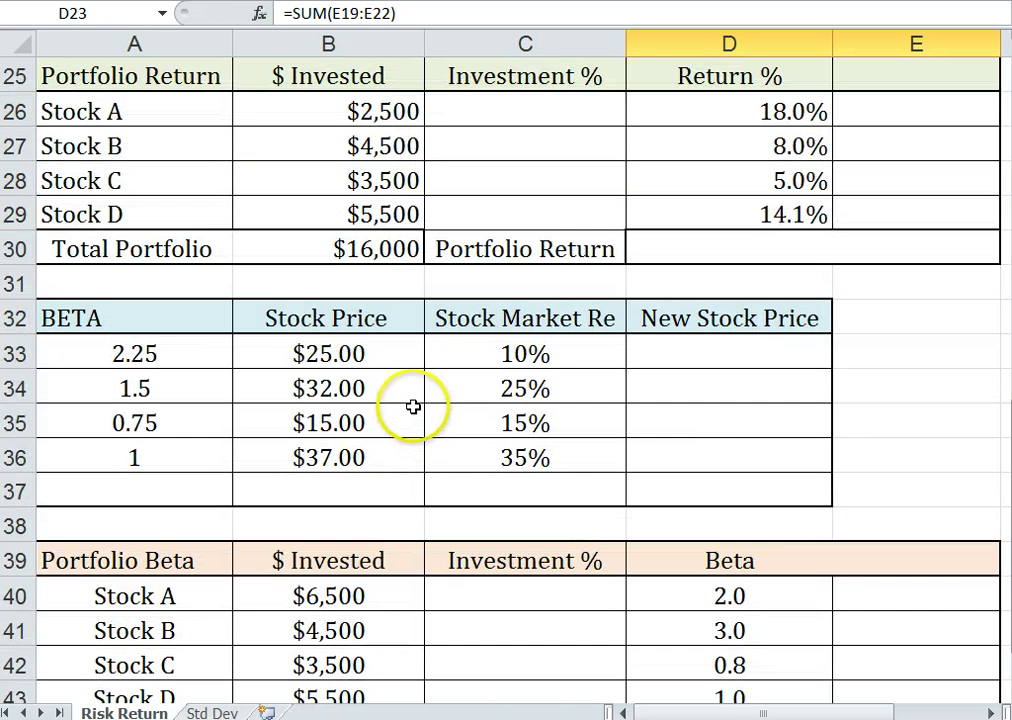
scroll(538, 440, up, 1)
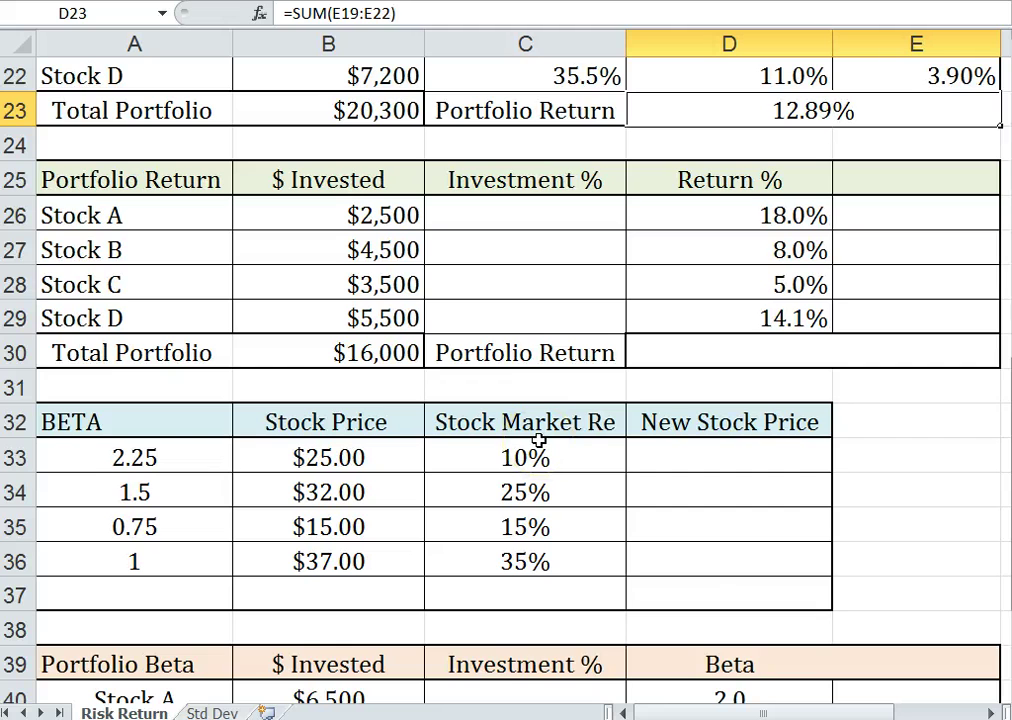
scroll(538, 440, down, 2)
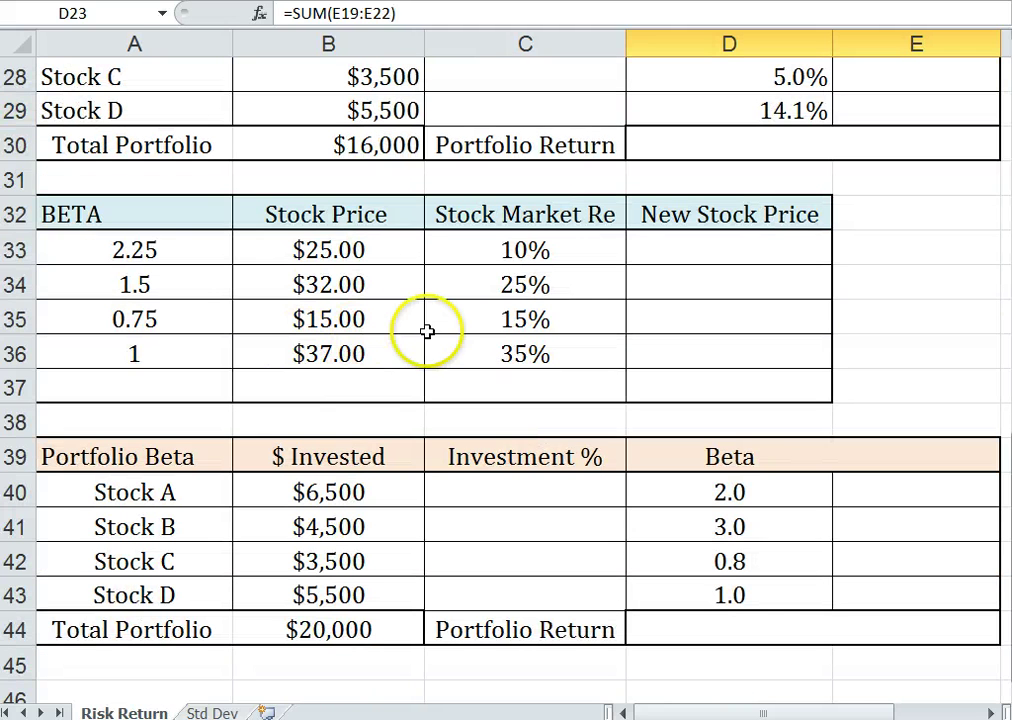
click(743, 249)
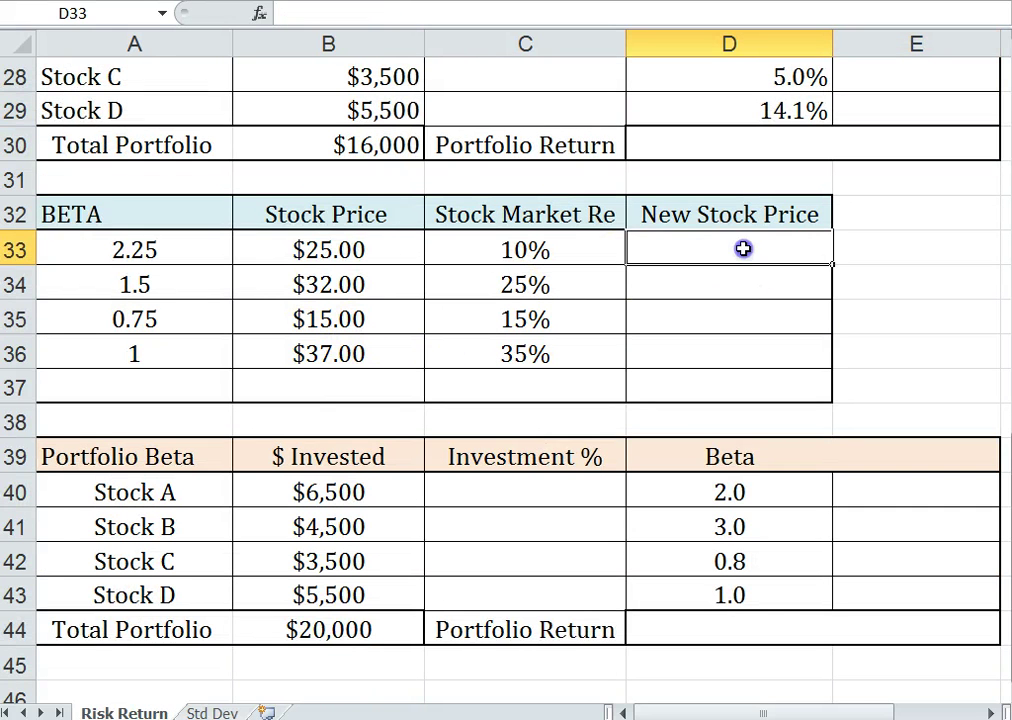
click(290, 249)
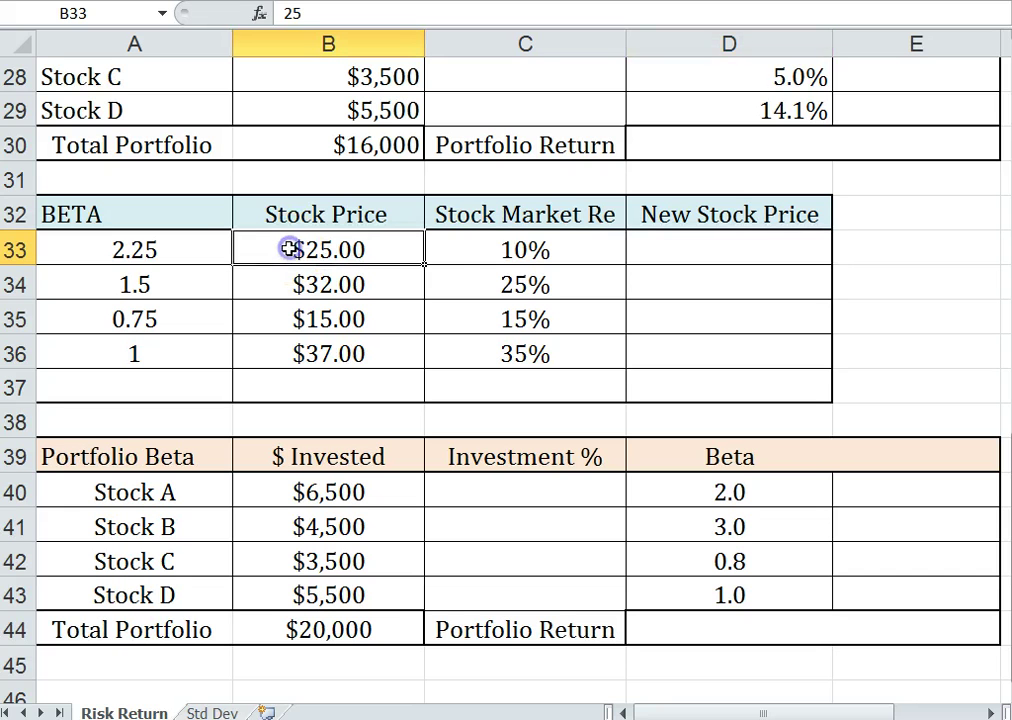
click(478, 253)
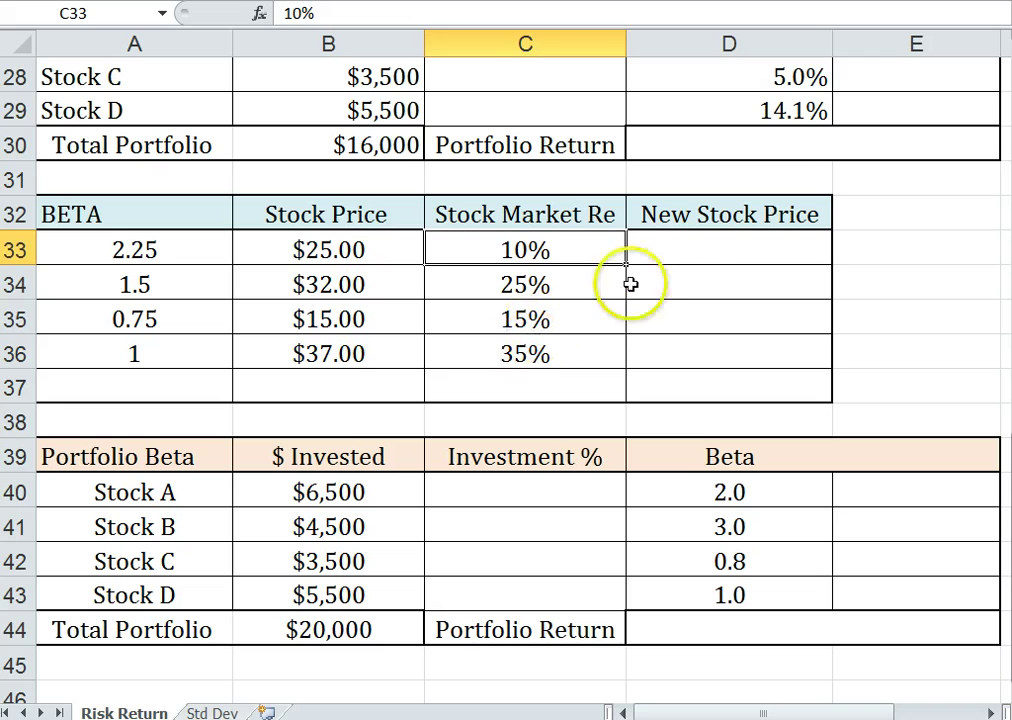
click(679, 247)
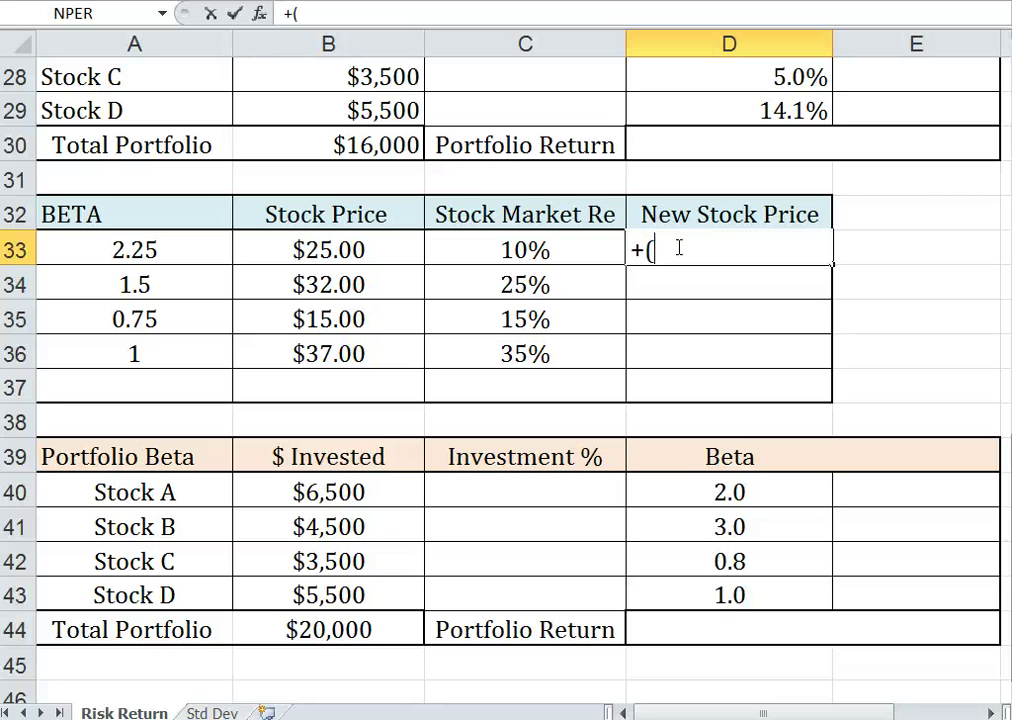
click(208, 251)
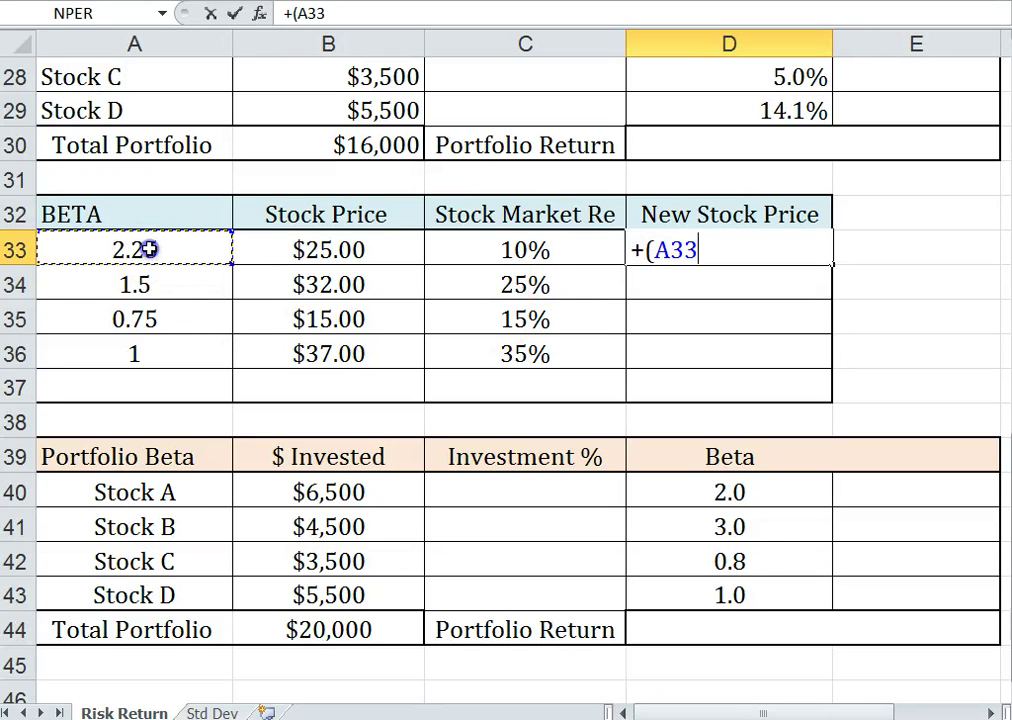
text(*)
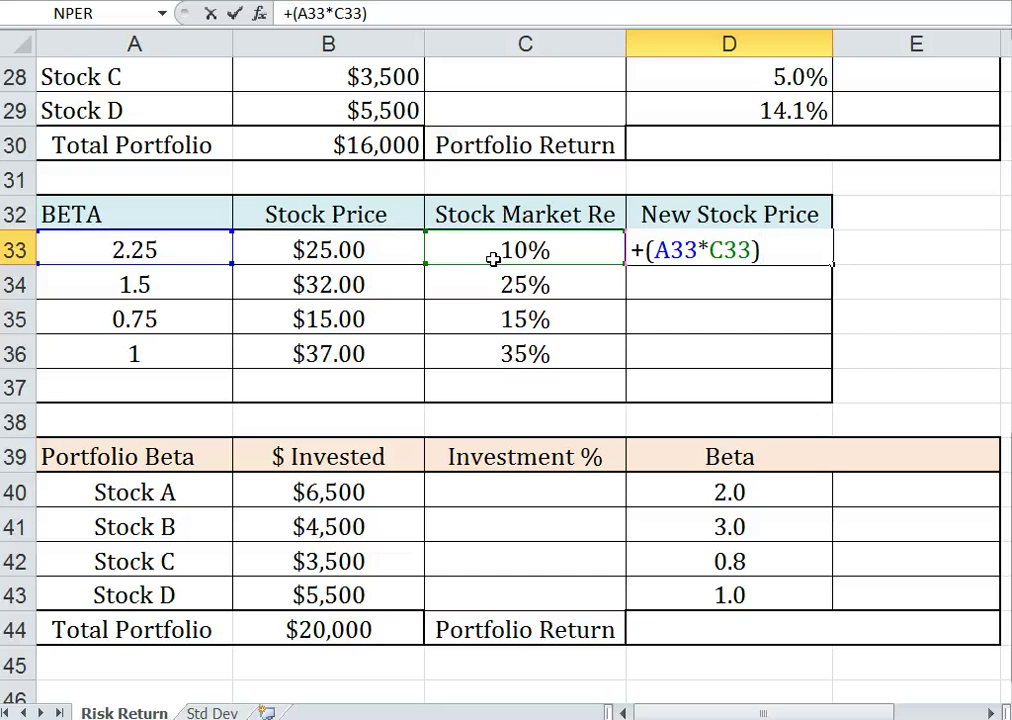
click(332, 258)
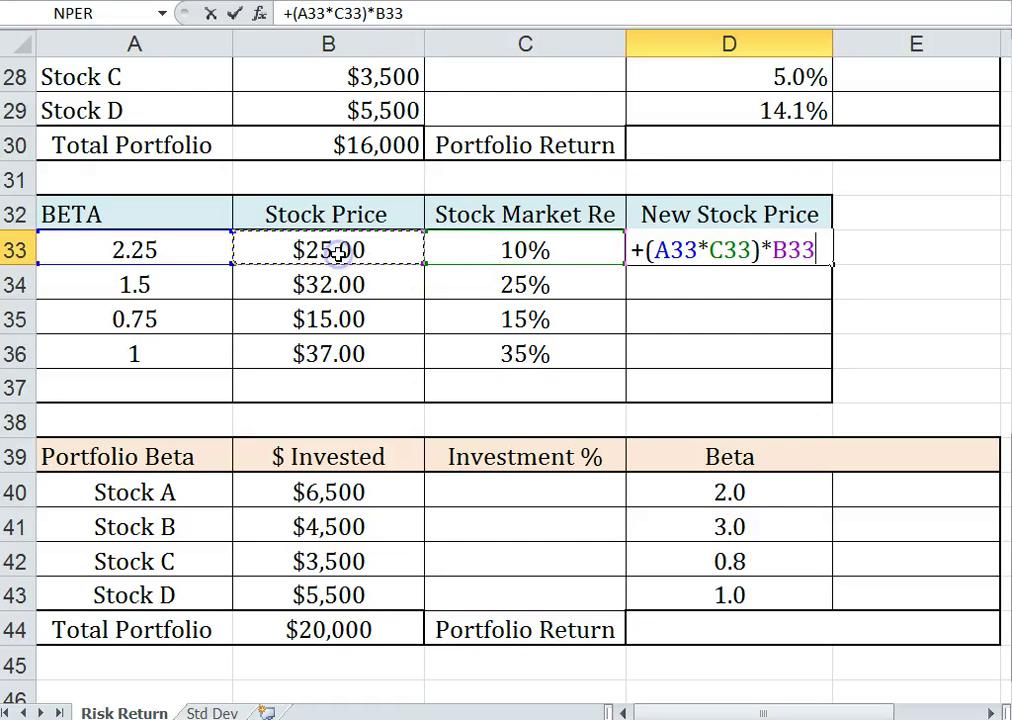
key(Return)
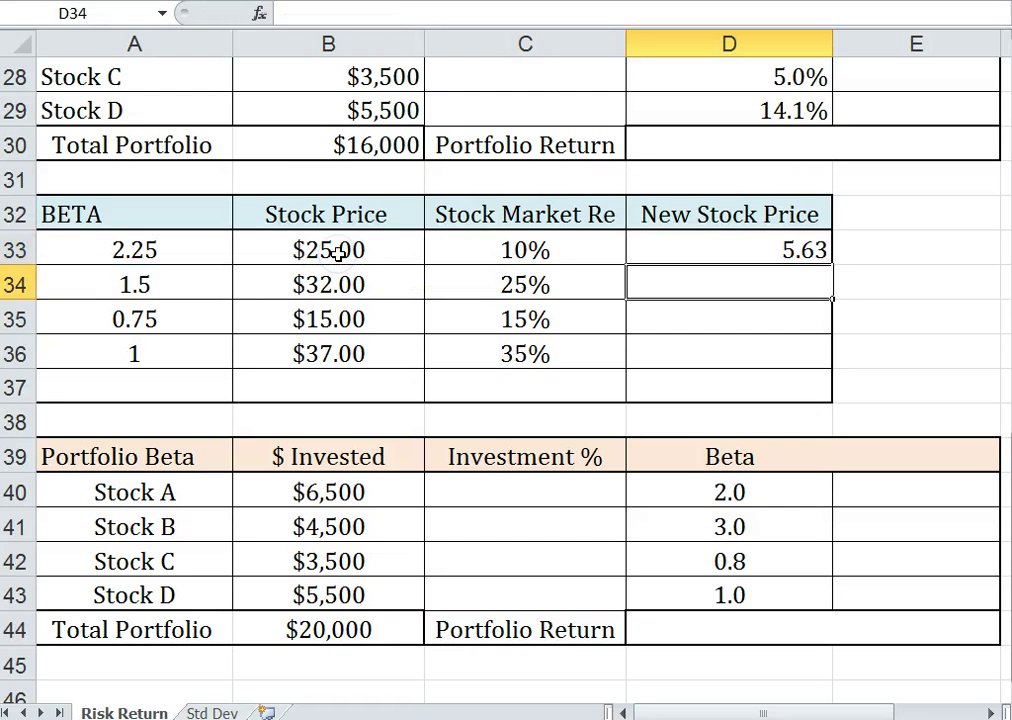
Step: Add the original stock price to the D33 formula so it reads =+((A33*C33)*B33)+B33, and check the edited formula
click(690, 244)
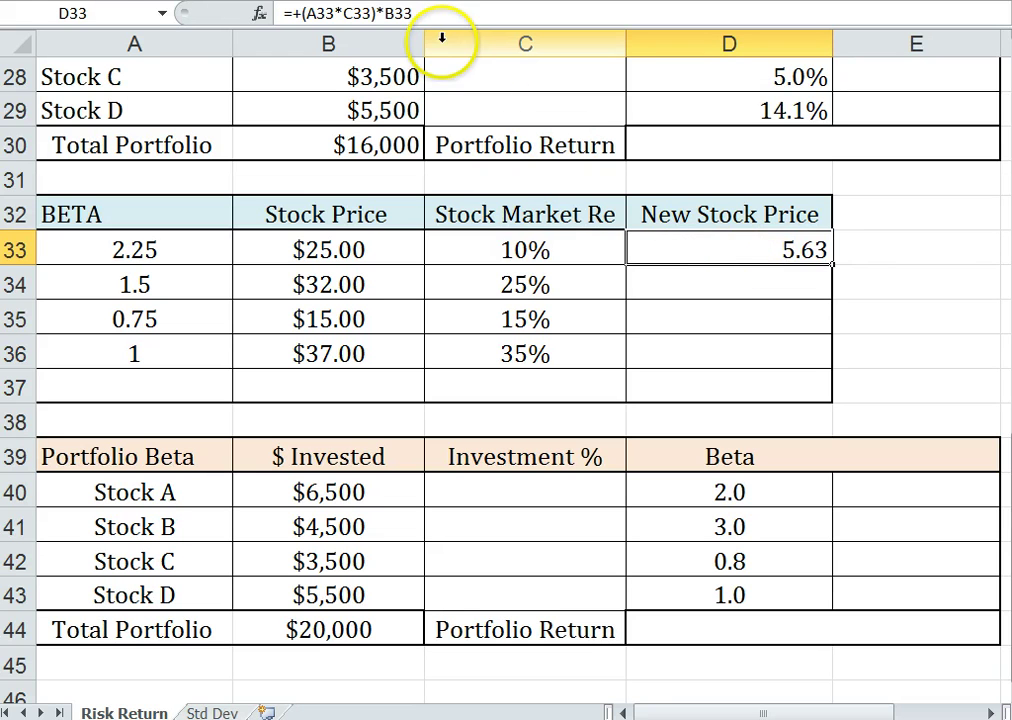
click(428, 12)
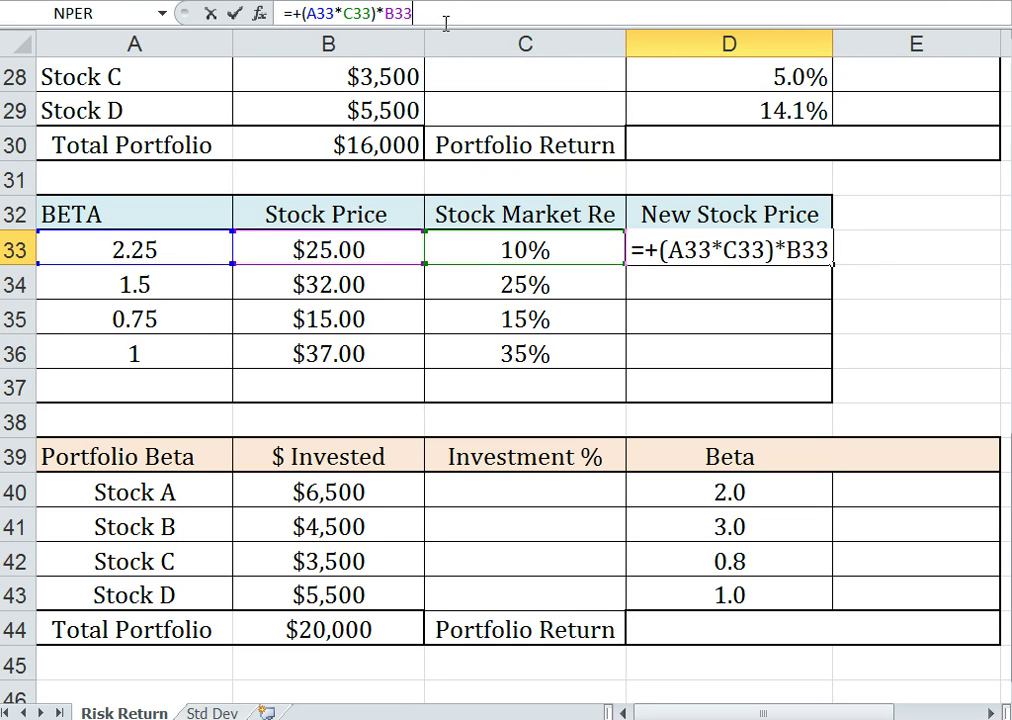
text())
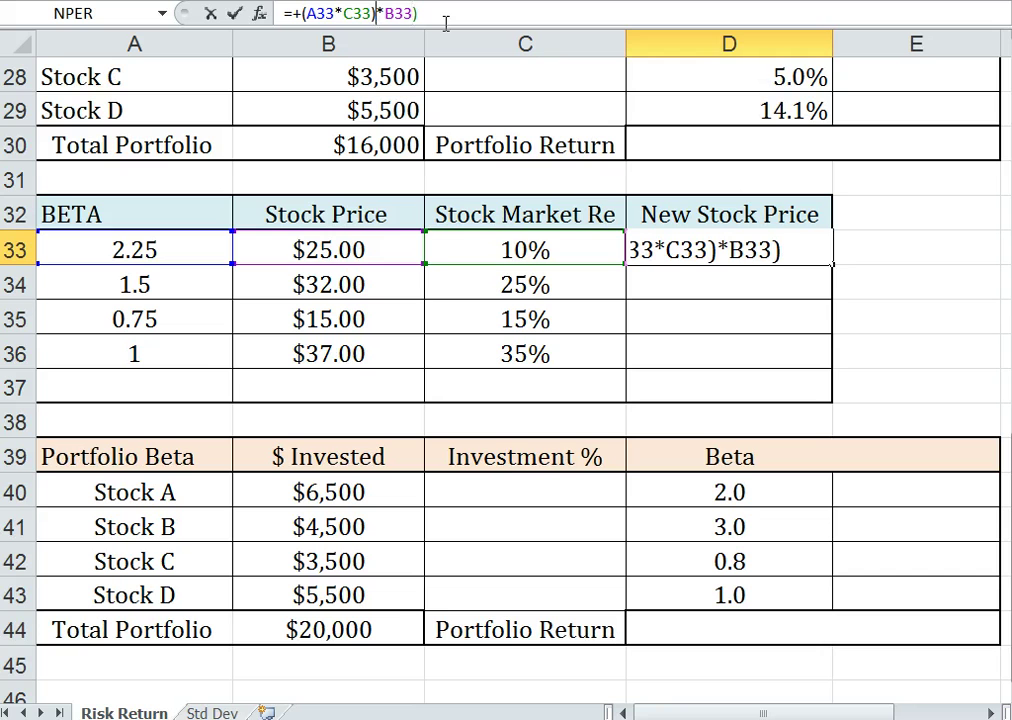
key(Left)
key(Left)
text(()
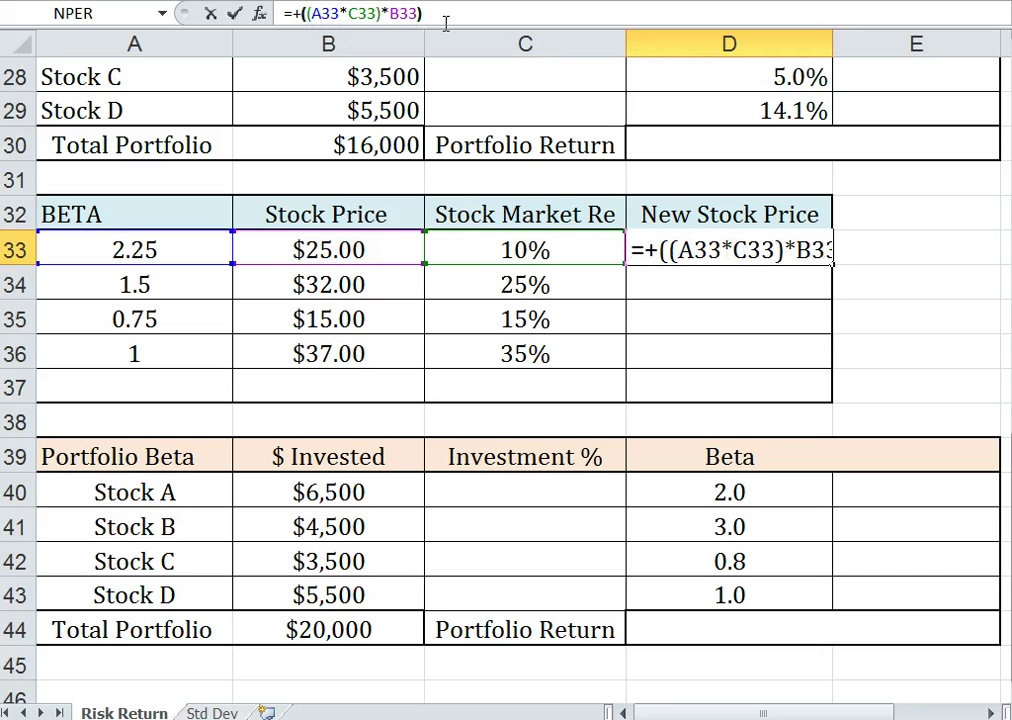
click(425, 15)
text(+)
click(253, 250)
key(Return)
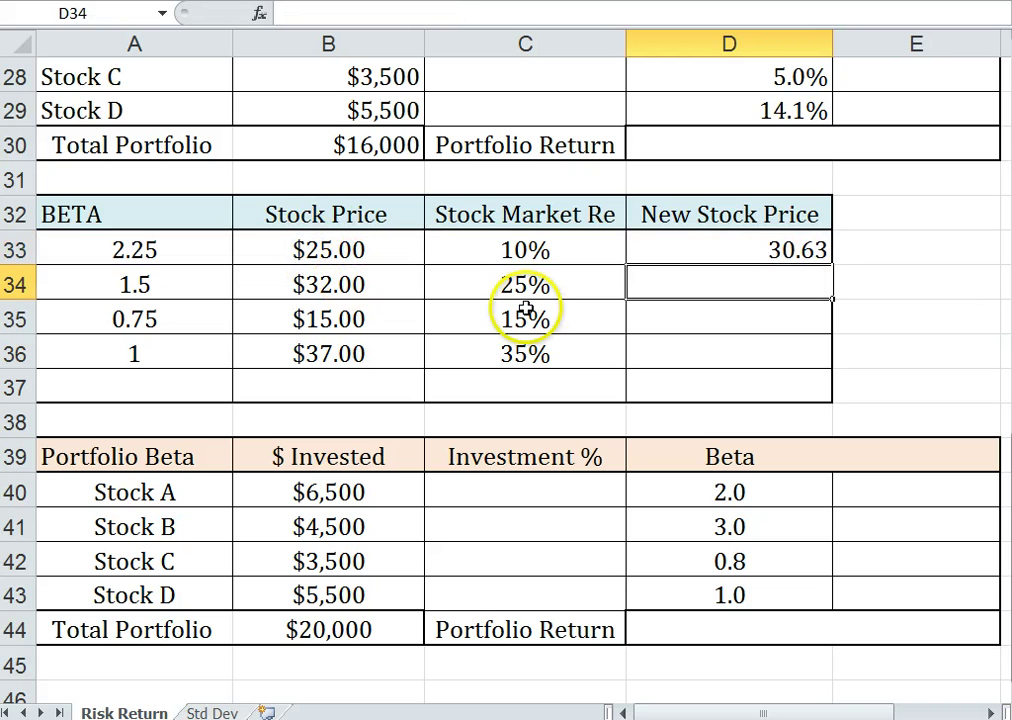
click(699, 250)
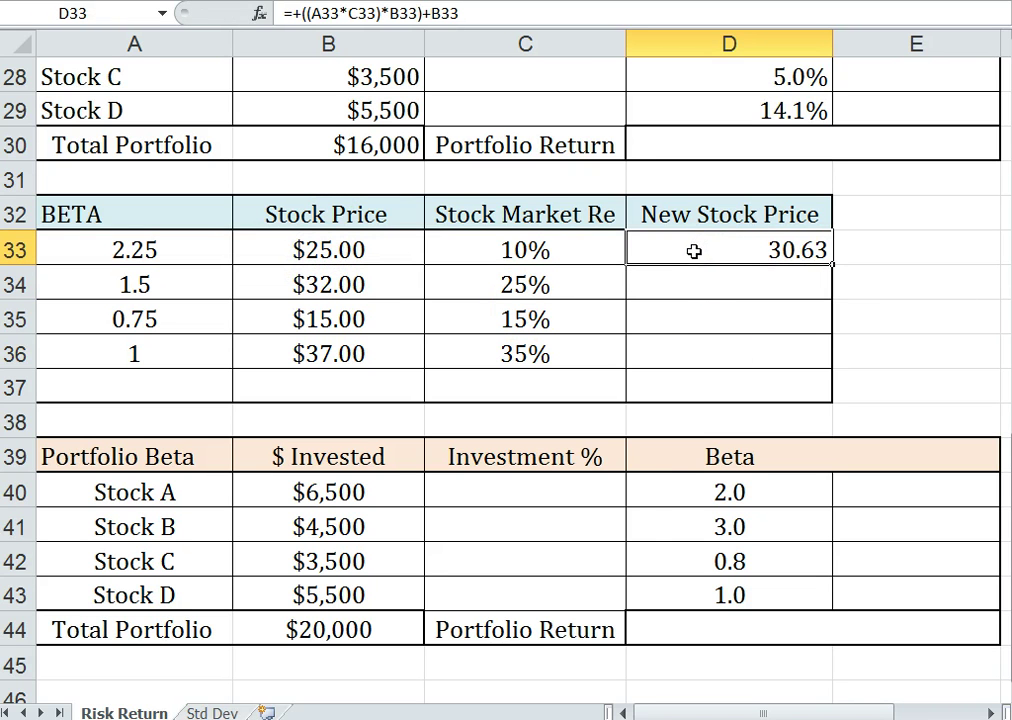
Step: Calculate Stock A's investment % in C40 of the Portfolio Beta table with +B40/B44 and check the formula
click(637, 497)
scroll(635, 500, down, 1)
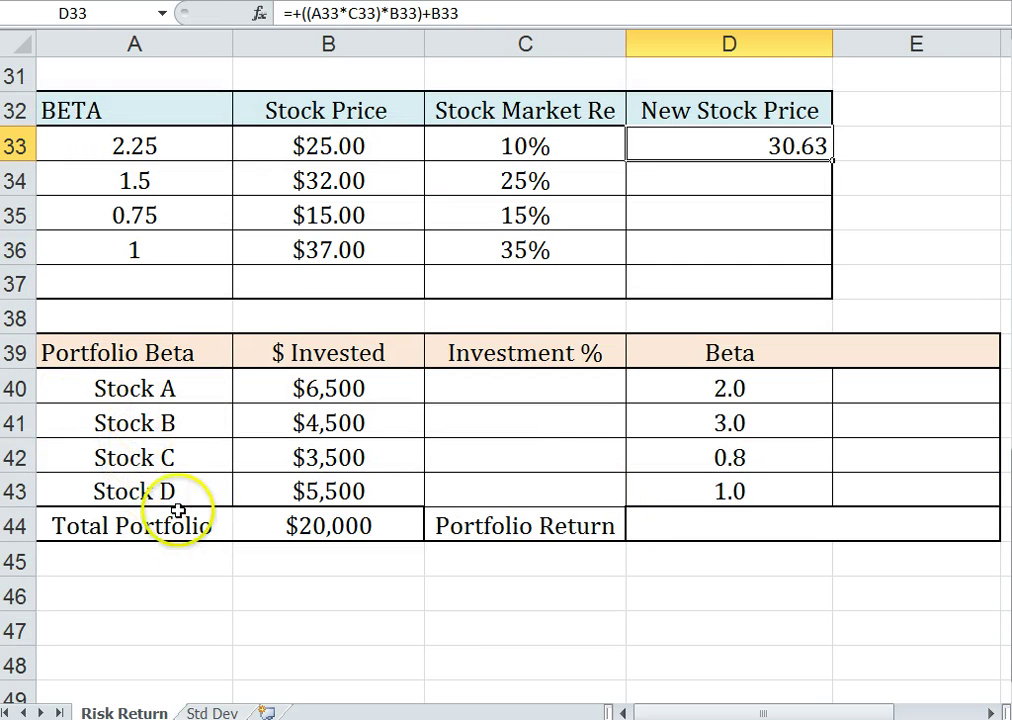
scroll(429, 621, up, 1)
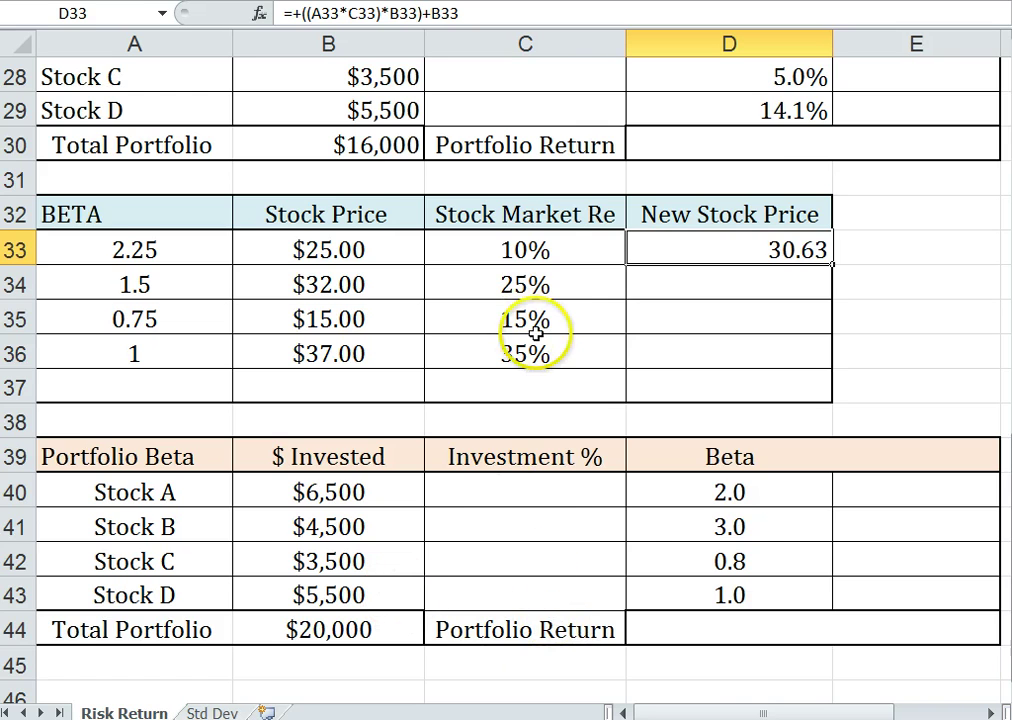
scroll(540, 350, up, 3)
scroll(529, 390, down, 3)
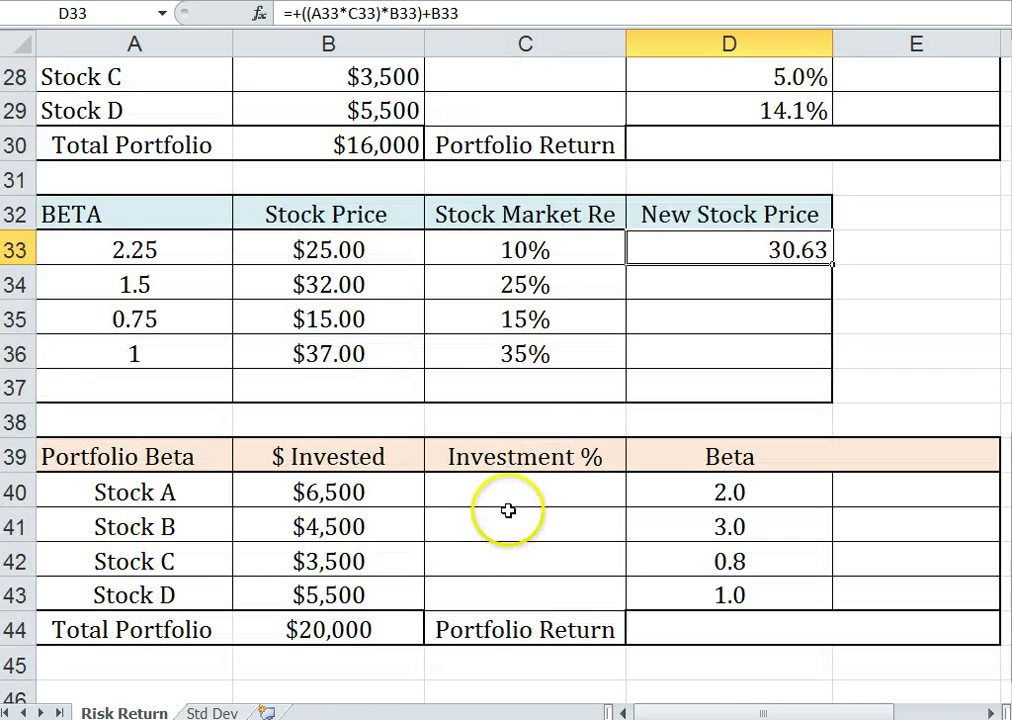
click(472, 492)
text(+)
click(362, 490)
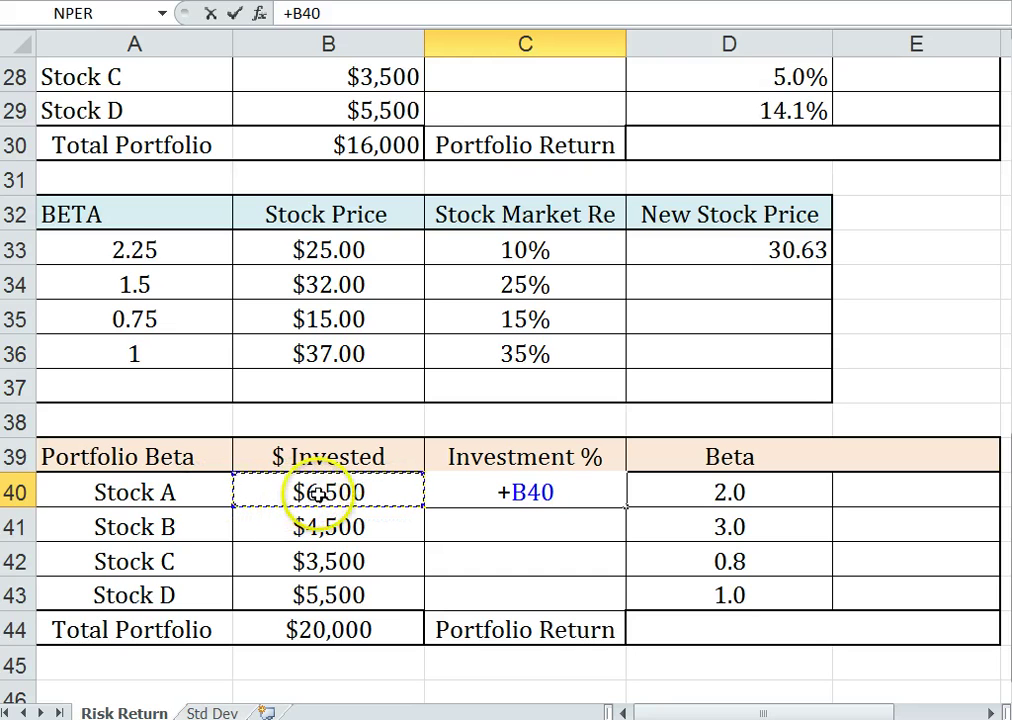
text(/)
click(344, 629)
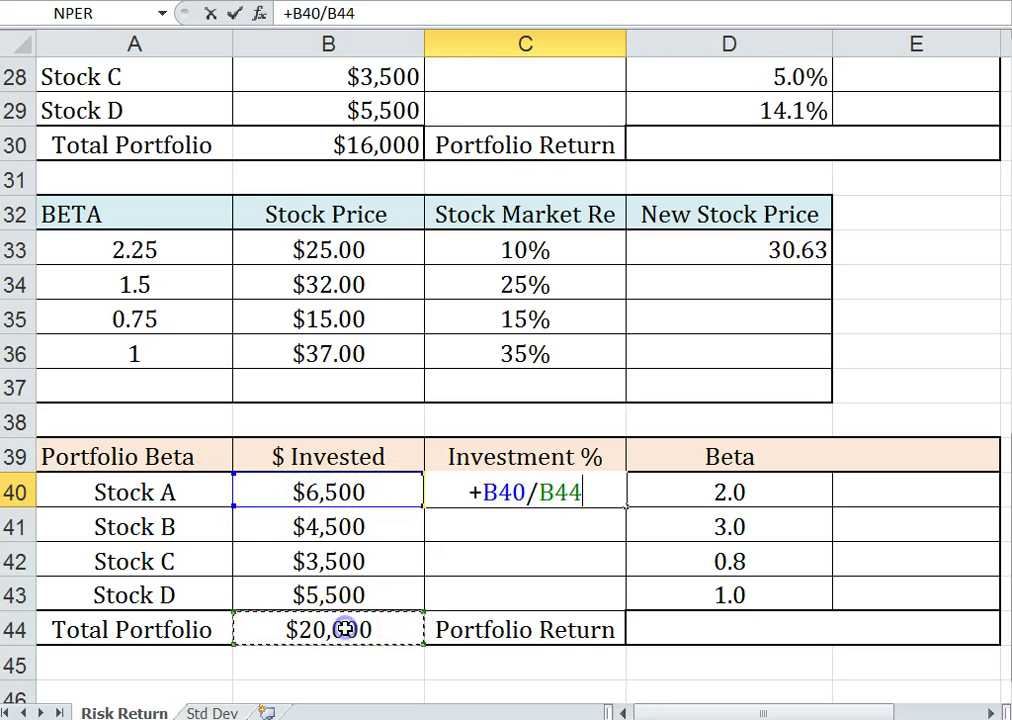
key(Return)
click(524, 492)
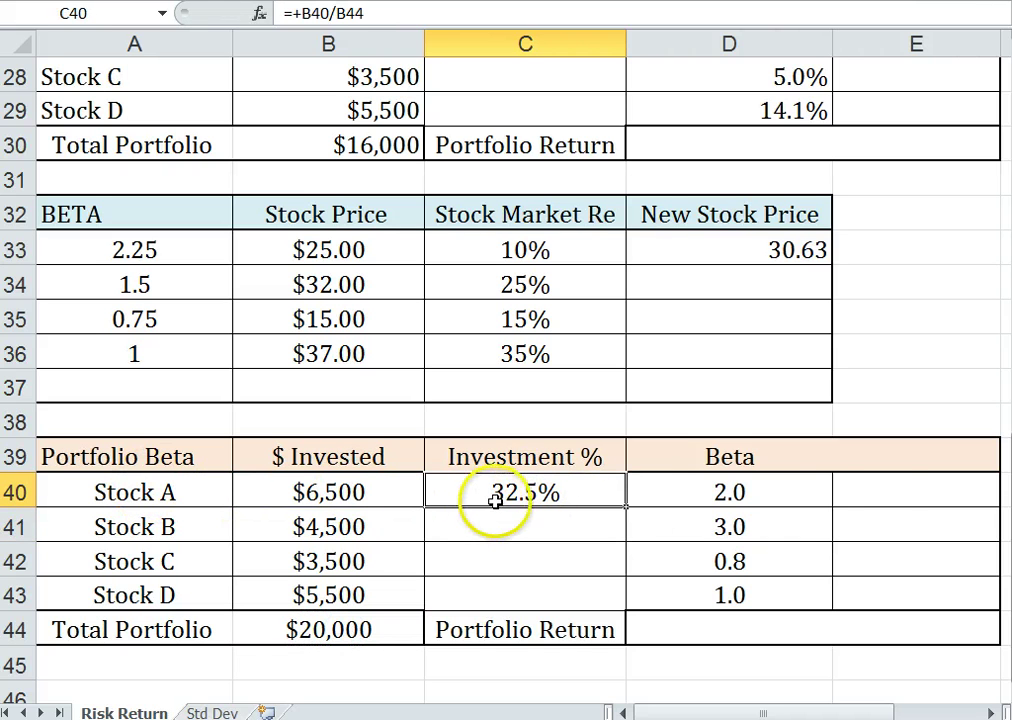
Step: Calculate Stock A's weighted beta in E40 of the Portfolio Beta table with +D40*C40 and check the formula
click(885, 489)
text(+)
click(747, 493)
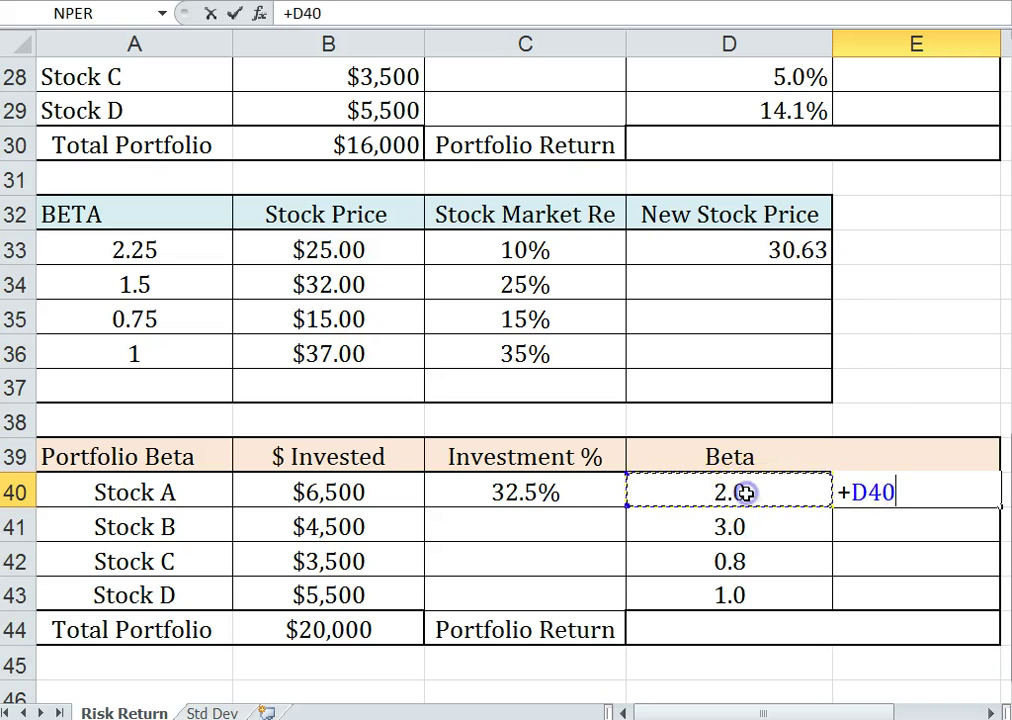
key(Return)
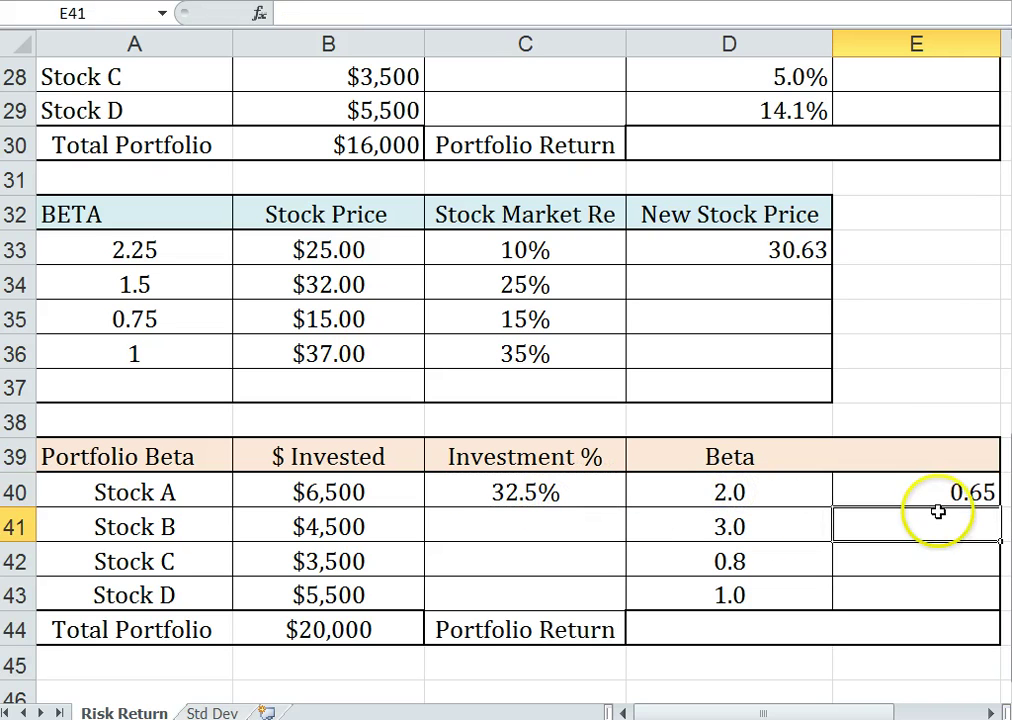
click(865, 495)
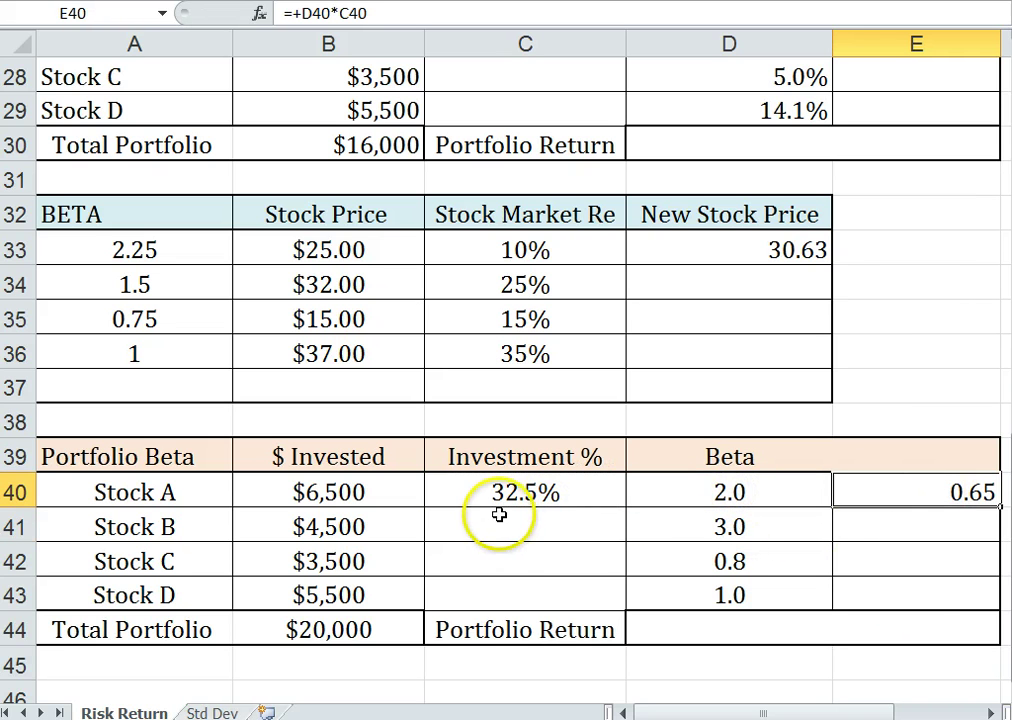
Step: Review the Portfolio Beta cells still to fill in columns C and E and D44, and the sum formula in D23 as a model
drag(515, 527, 514, 591)
drag(889, 530, 888, 564)
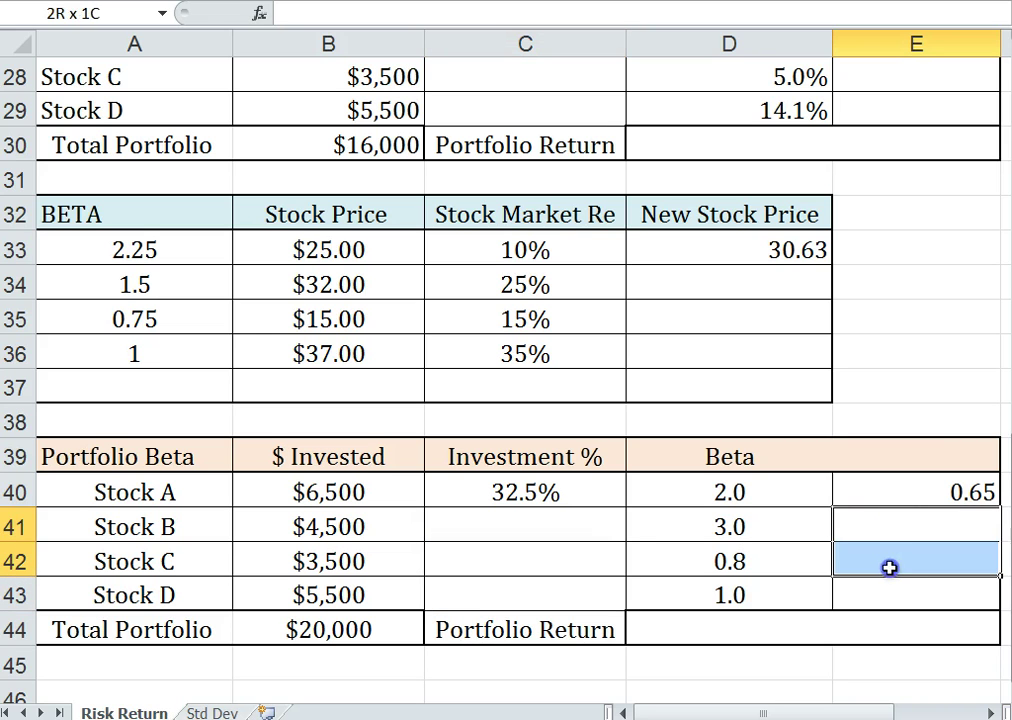
click(907, 631)
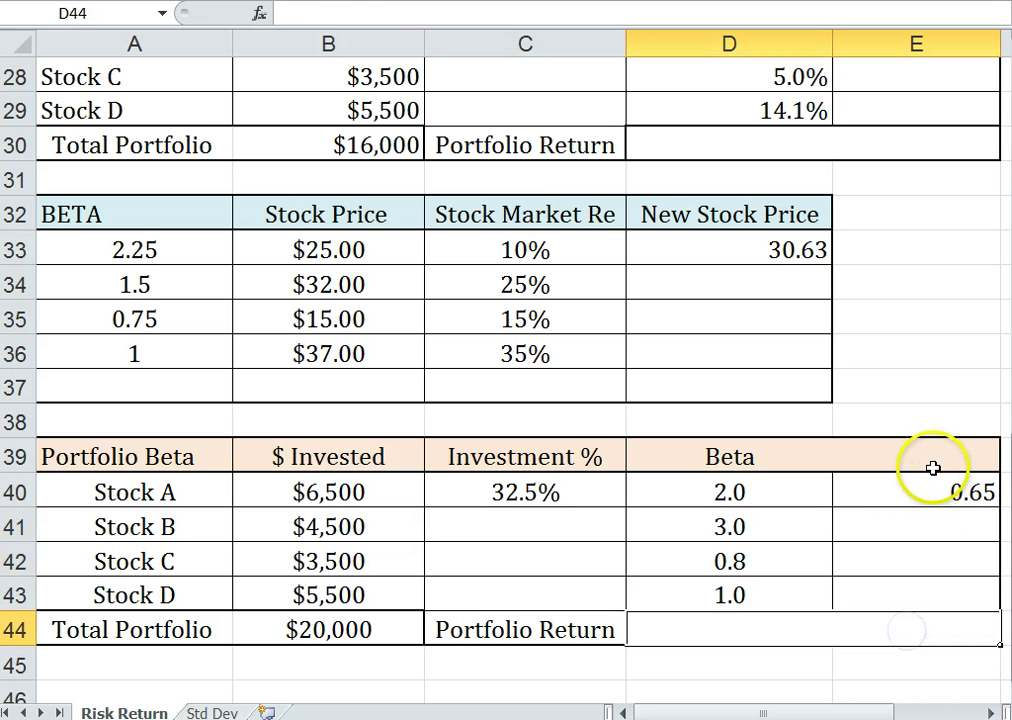
drag(928, 479, 932, 580)
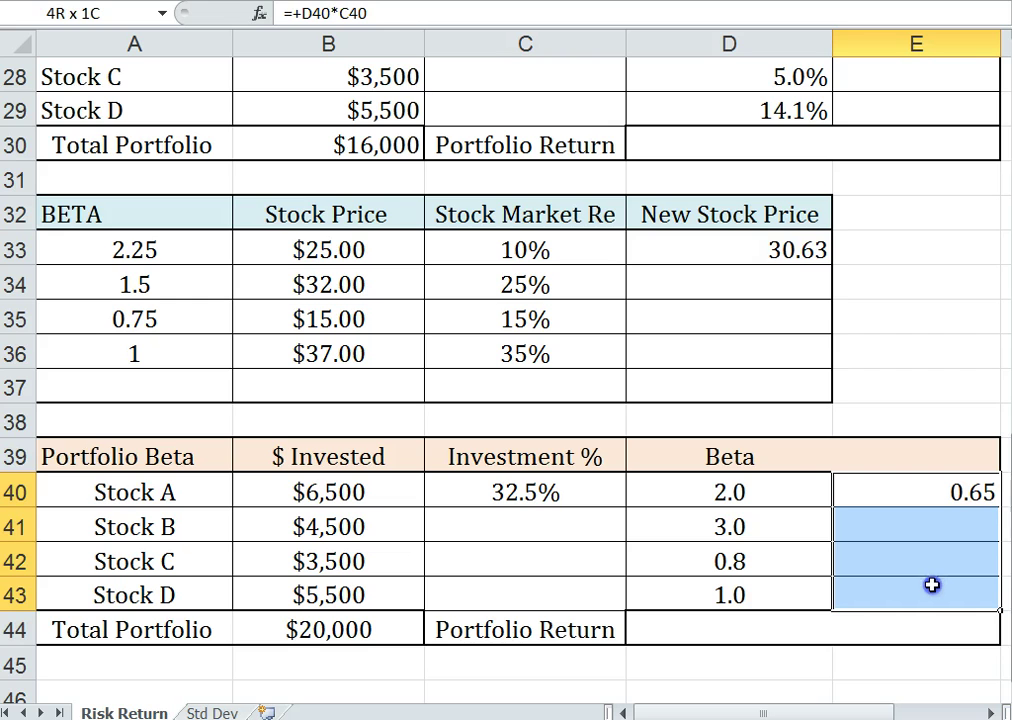
click(897, 627)
scroll(842, 492, up, 4)
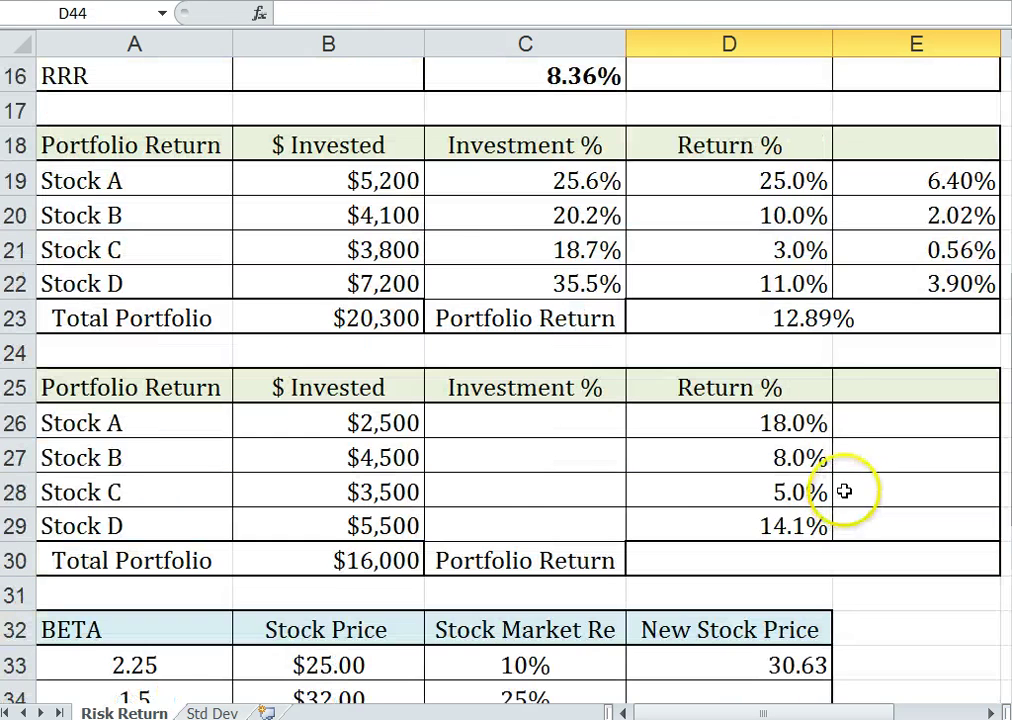
click(748, 318)
scroll(732, 502, down, 3)
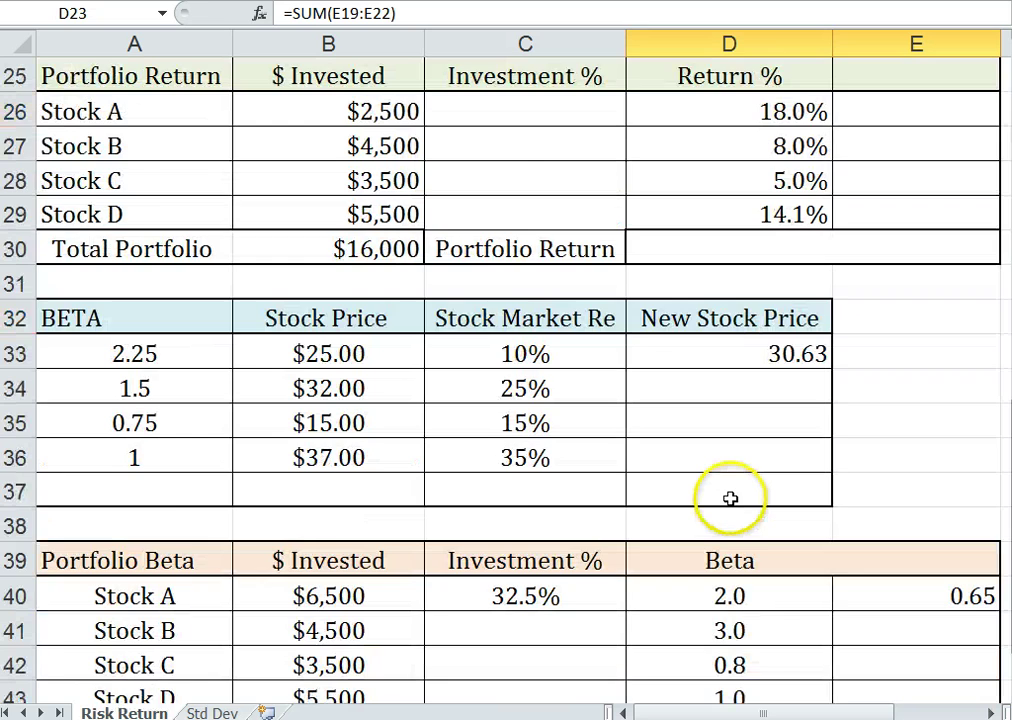
scroll(730, 498, down, 1)
scroll(720, 481, up, 9)
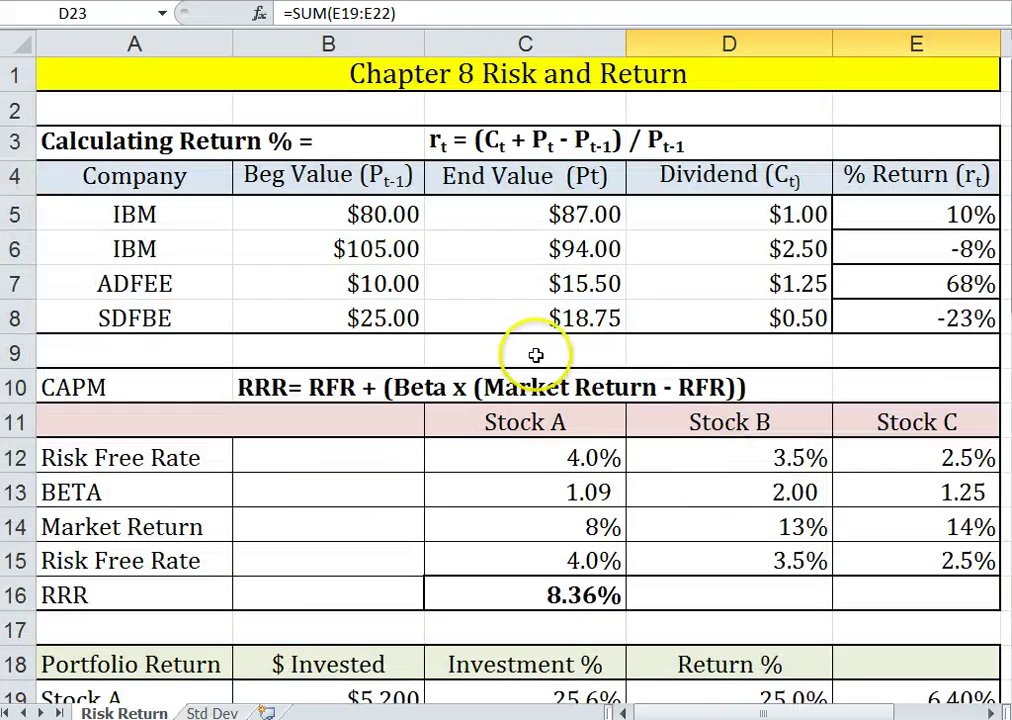
Step: Open the Std Dev sheet and view its questions and the Example One tables for Stock A and Stock B
click(198, 712)
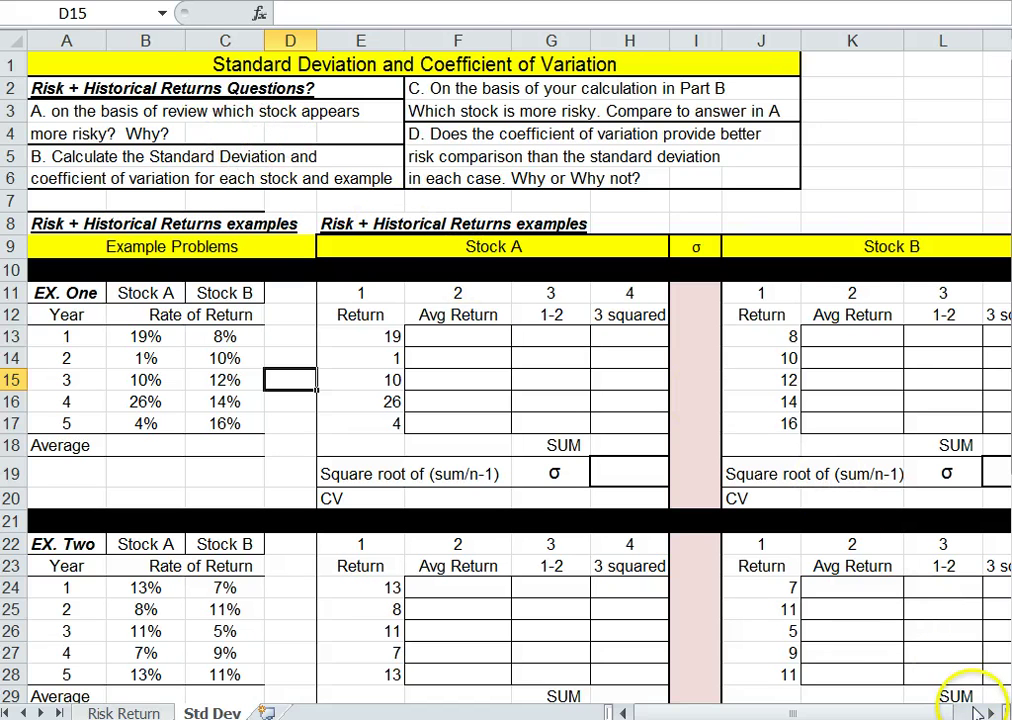
scroll(506, 380, up, 2)
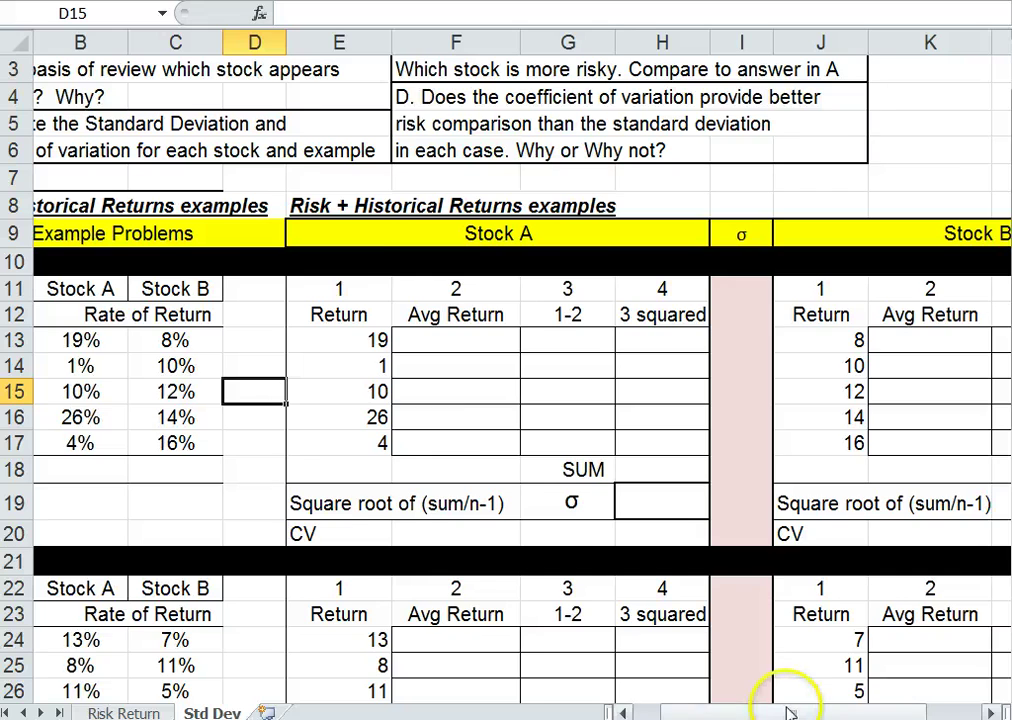
drag(790, 712, 768, 712)
scroll(400, 492, up, 1)
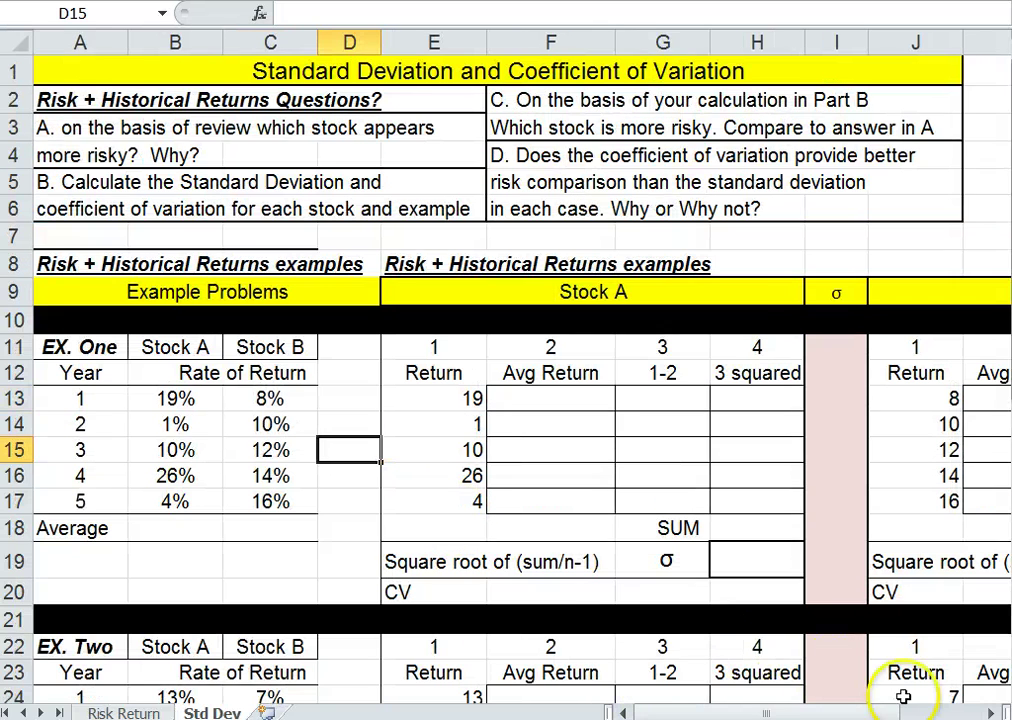
scroll(760, 710, up, 1)
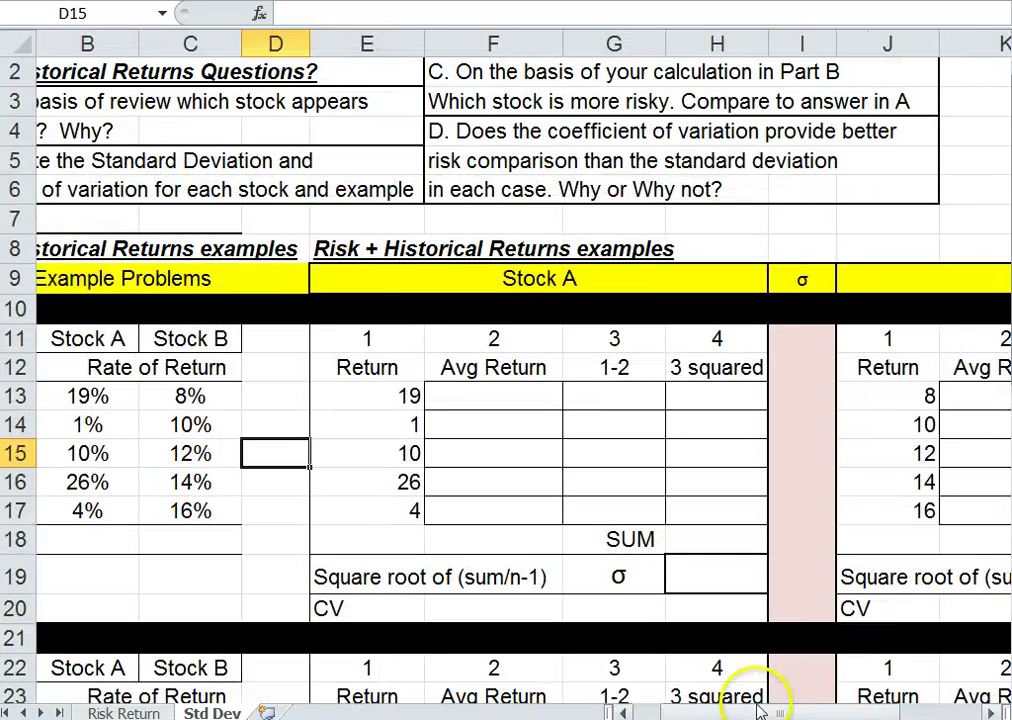
drag(712, 712, 686, 712)
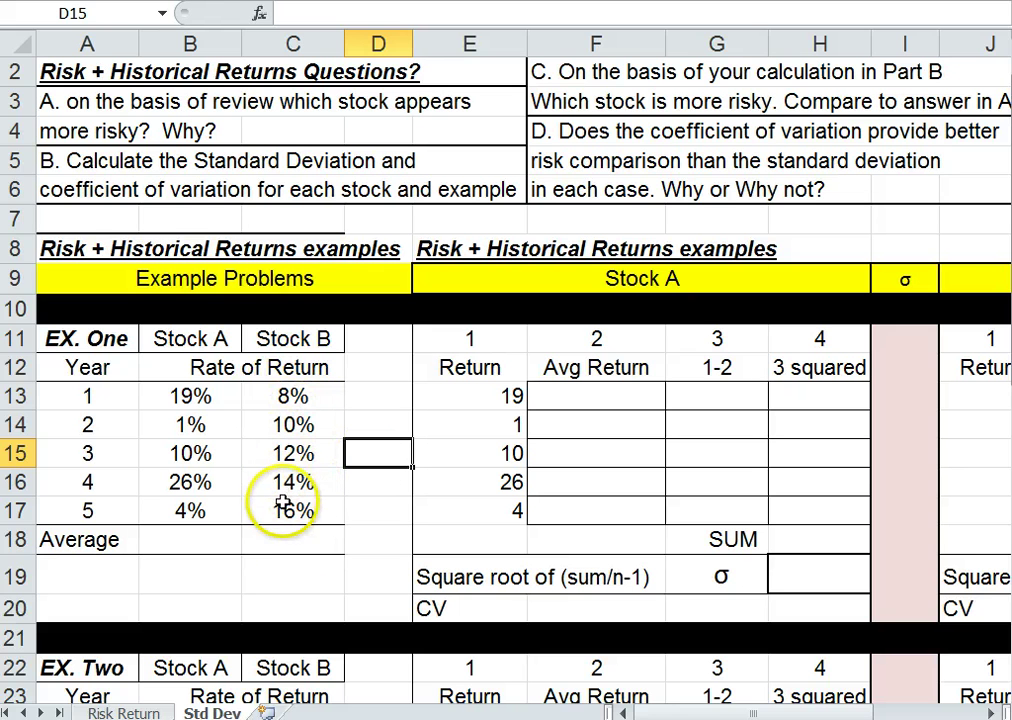
Step: Examine the yearly rates of return of Stock A and Stock B in Example One to compare their variability
click(161, 430)
click(156, 485)
click(156, 508)
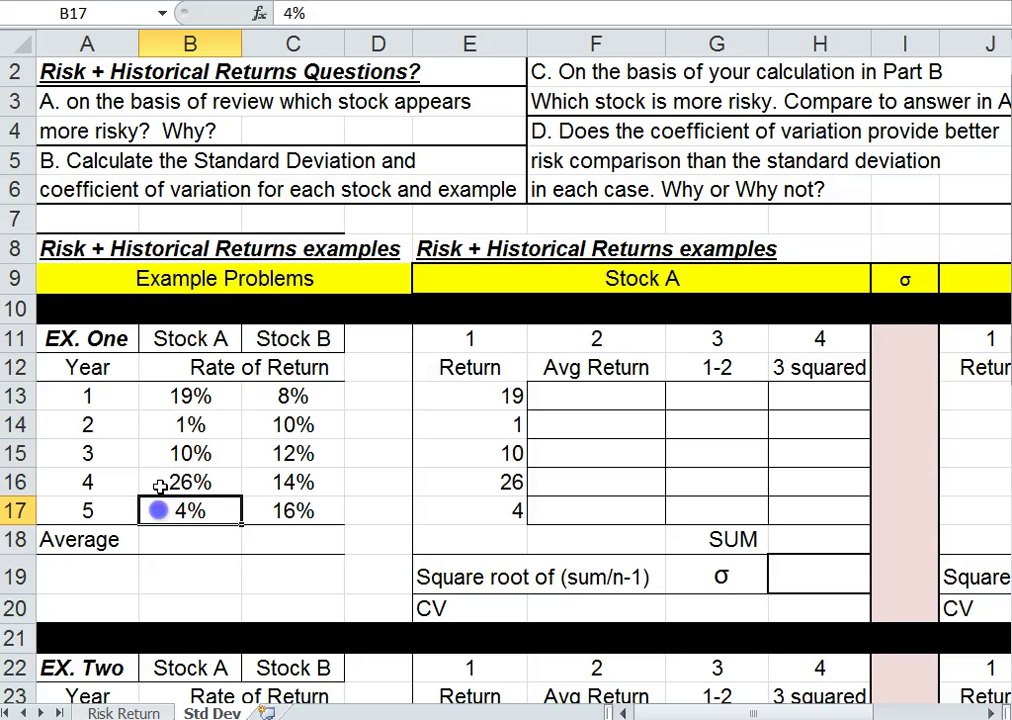
click(161, 430)
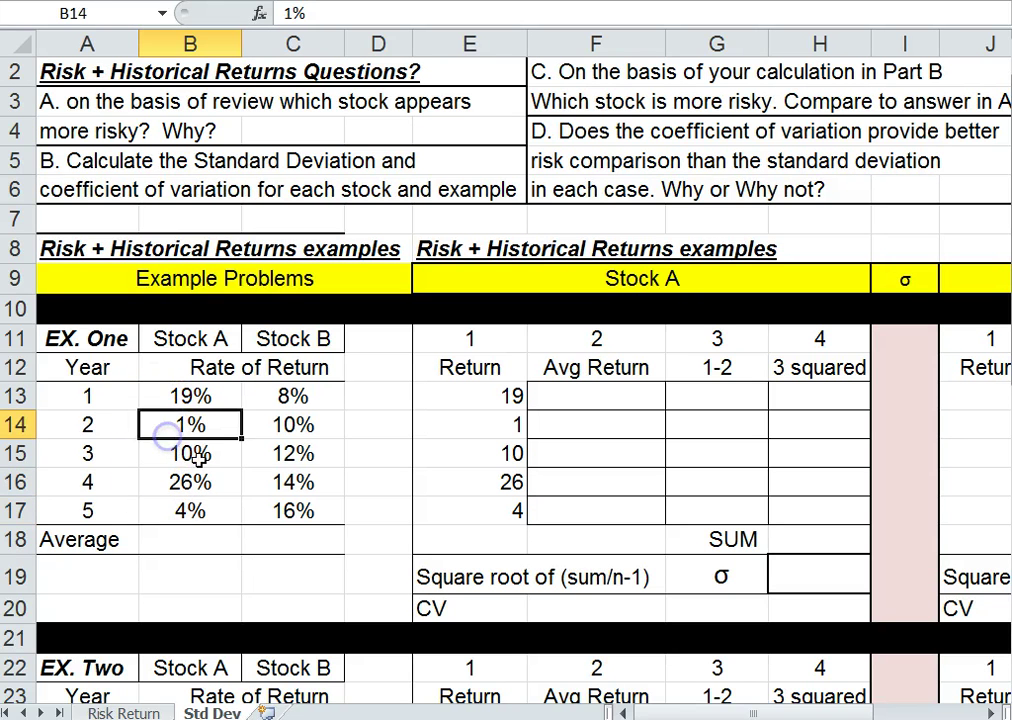
click(262, 403)
click(270, 422)
click(271, 449)
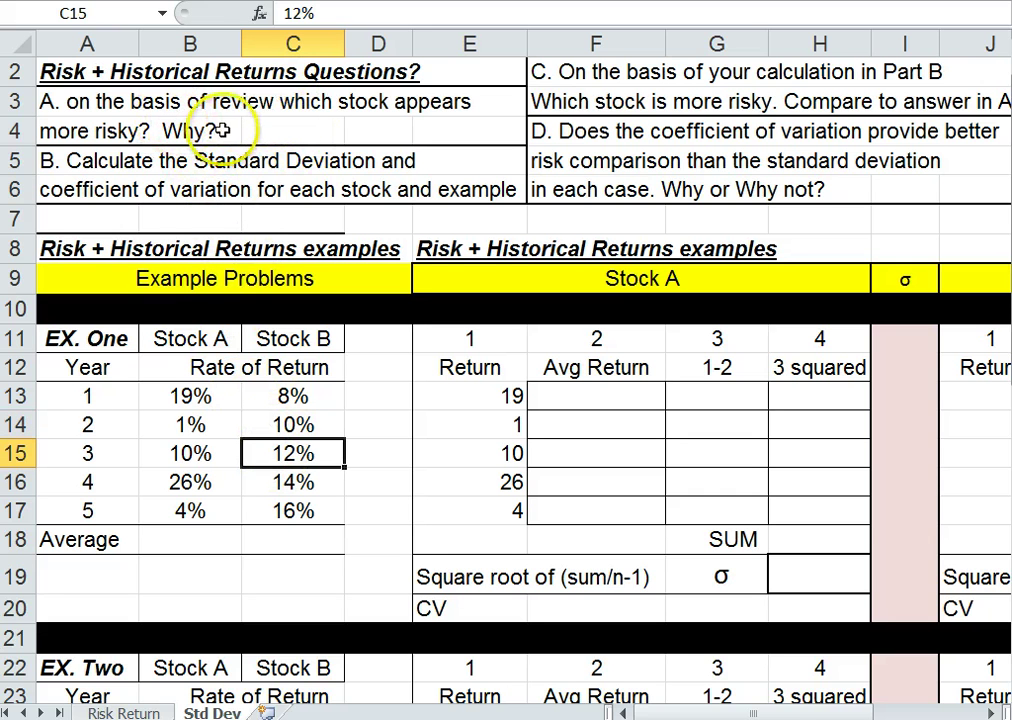
click(272, 483)
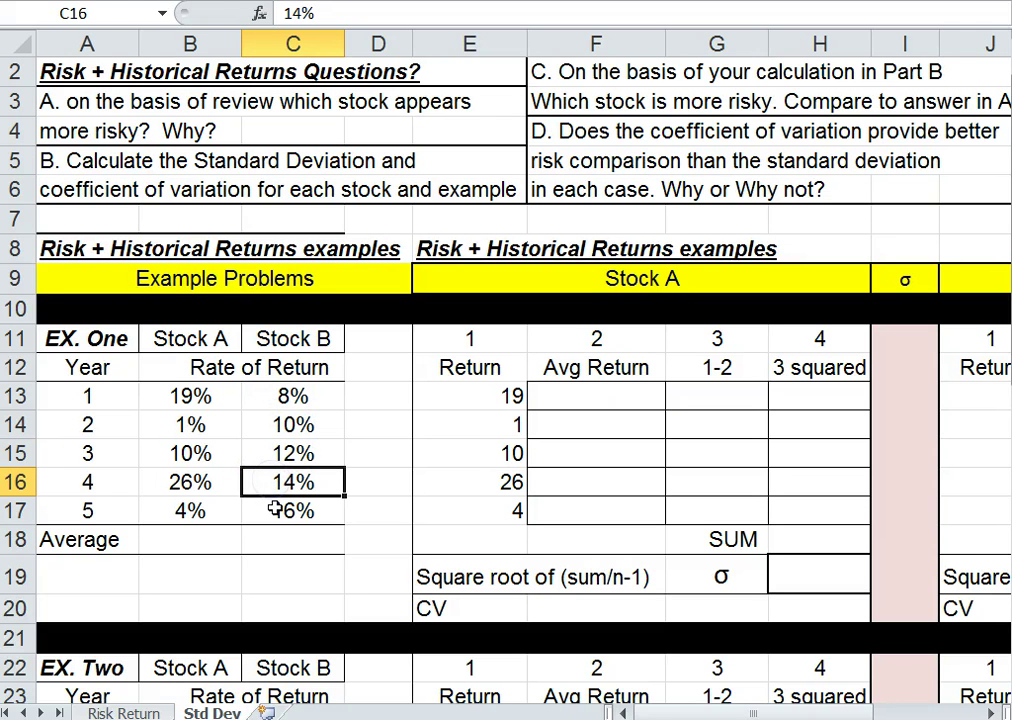
click(274, 509)
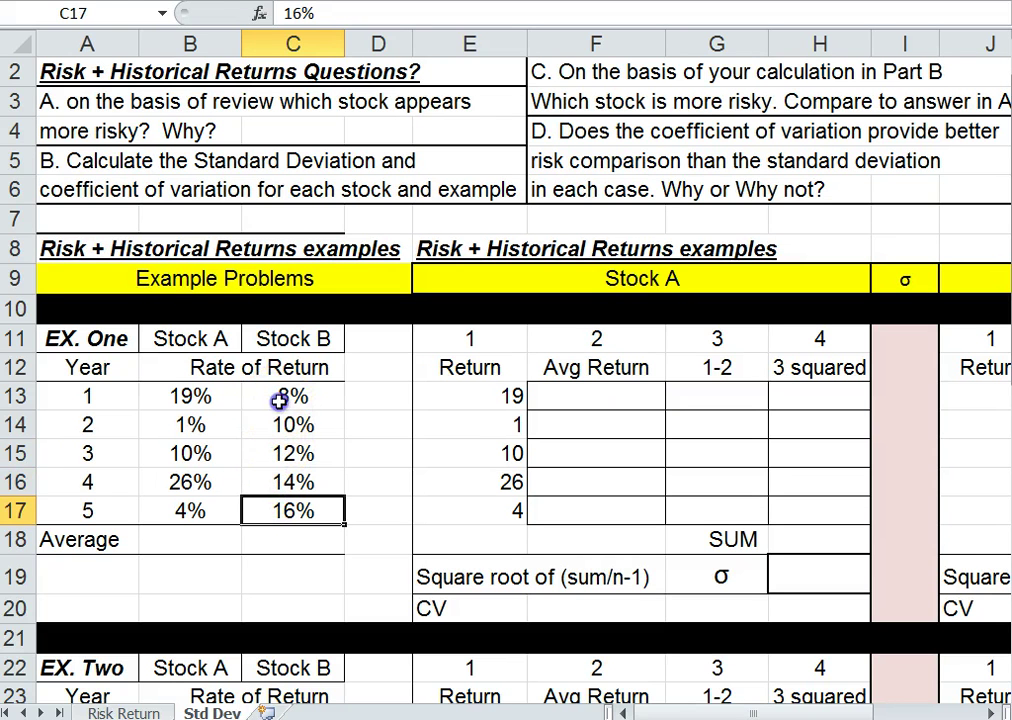
click(282, 398)
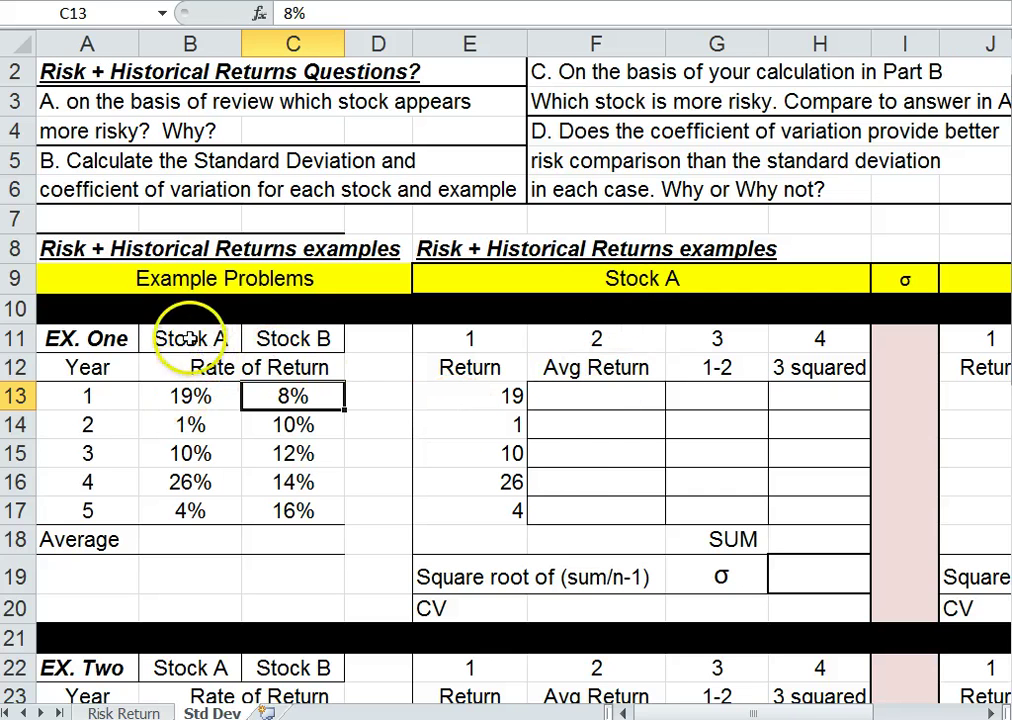
drag(188, 350, 190, 538)
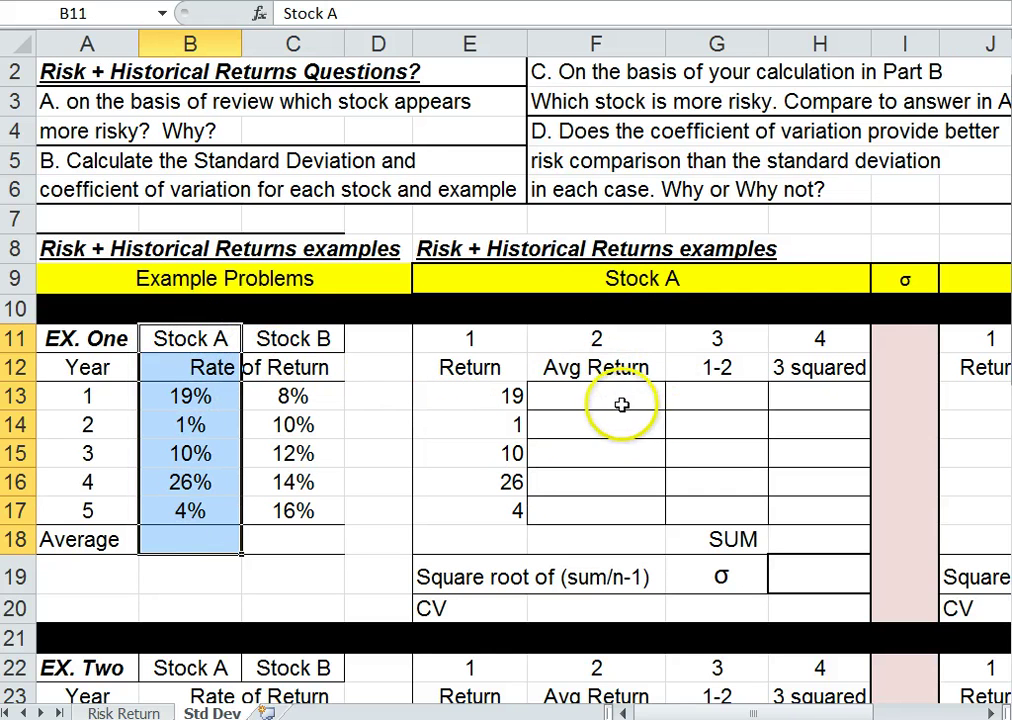
Step: Calculate Stock A's average return in B18 with the AVERAGE function over B13:B17 and compare it with the status summary of those cells
click(621, 402)
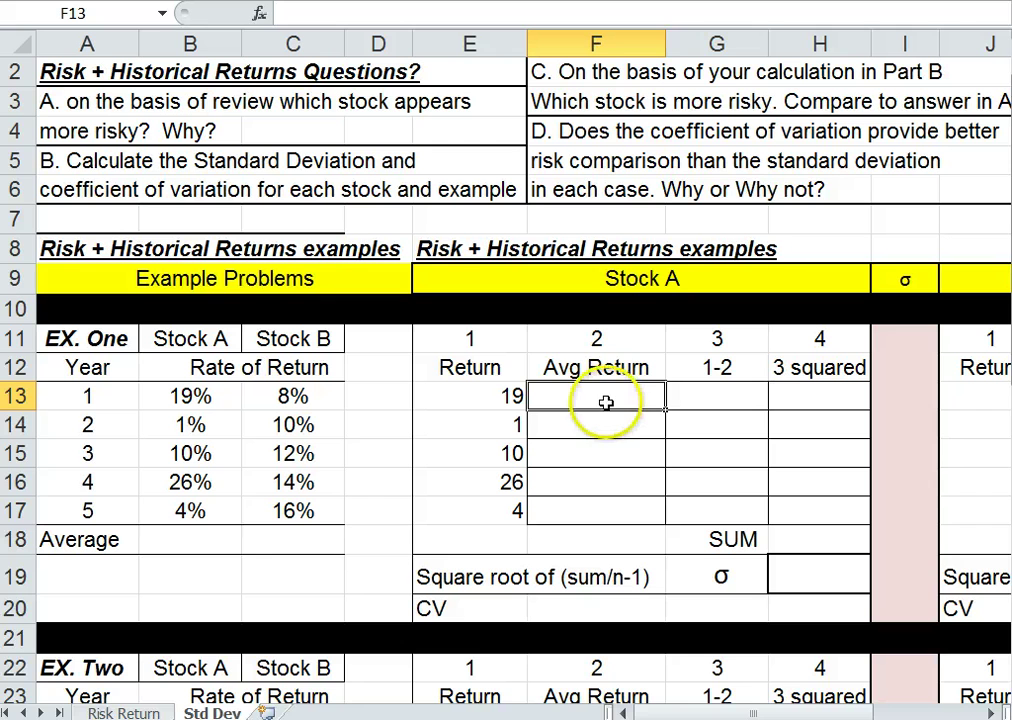
click(185, 540)
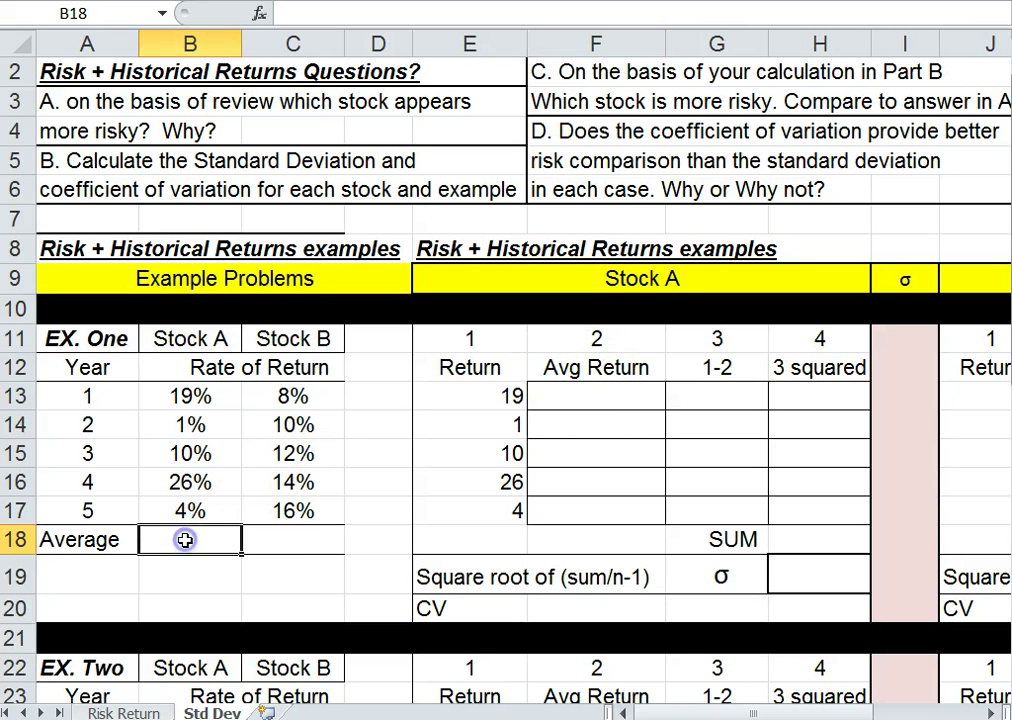
click(264, 8)
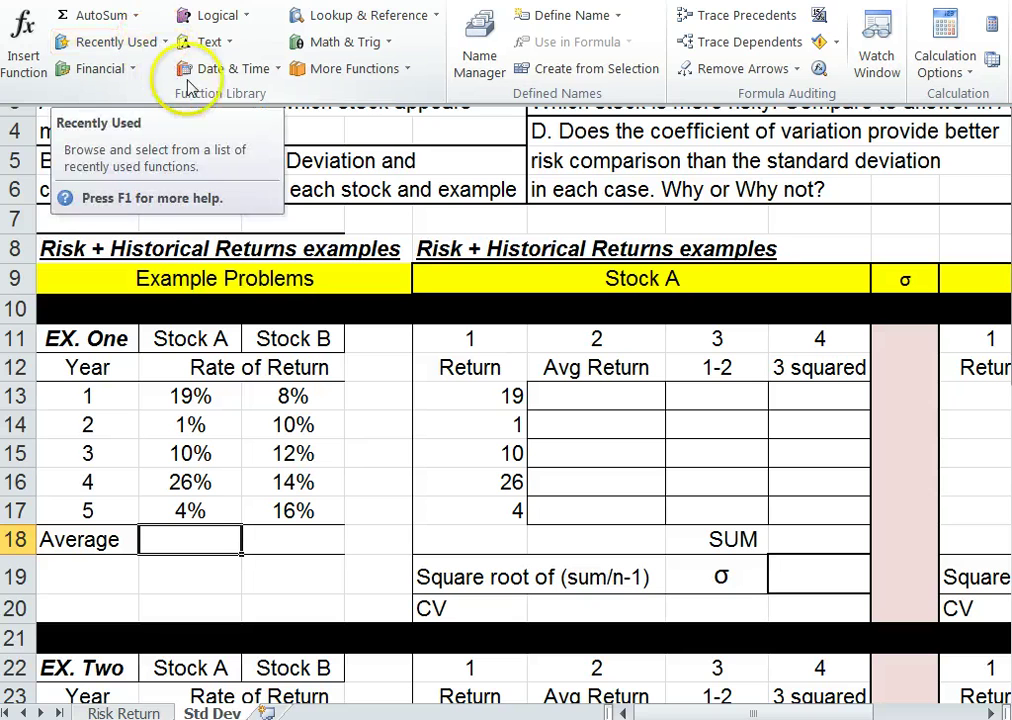
click(352, 70)
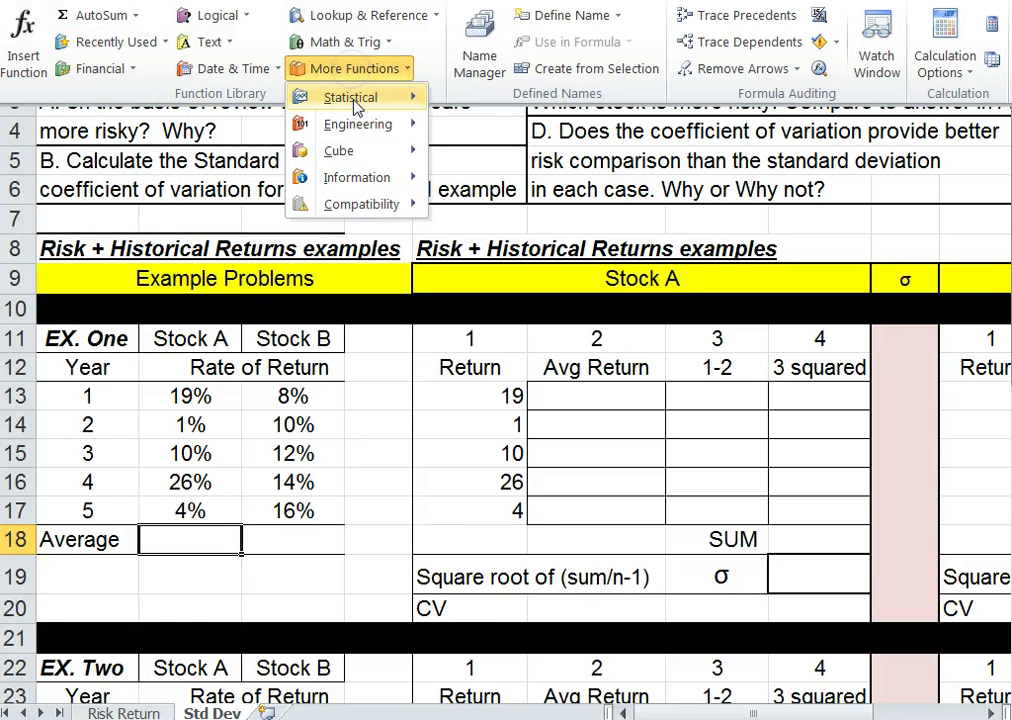
mouse_move(362, 103)
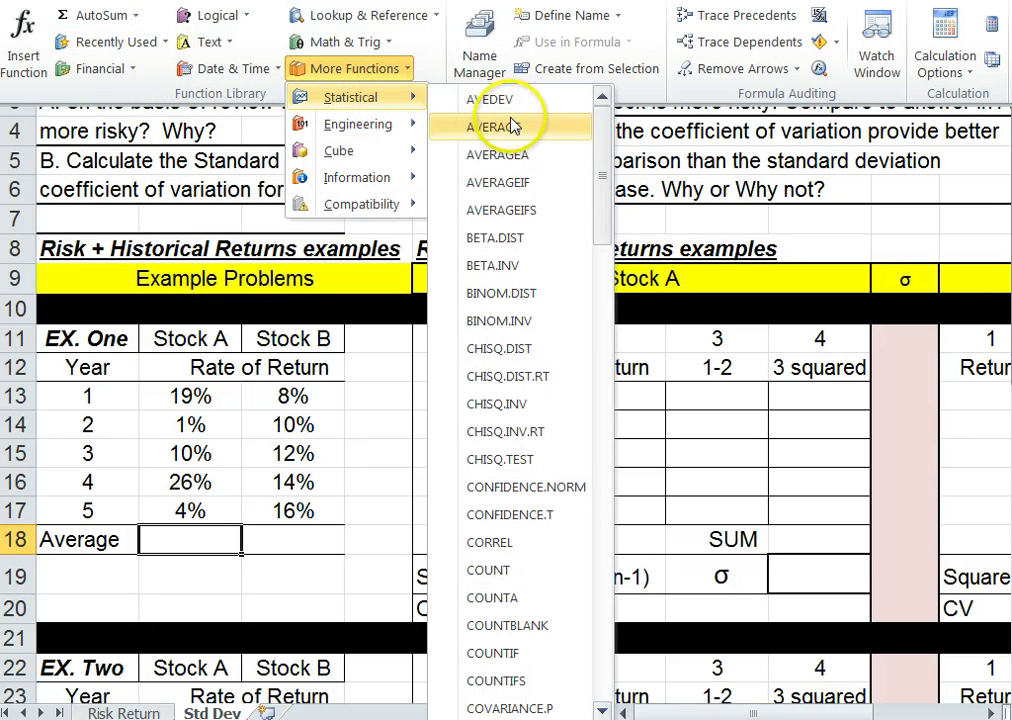
click(556, 132)
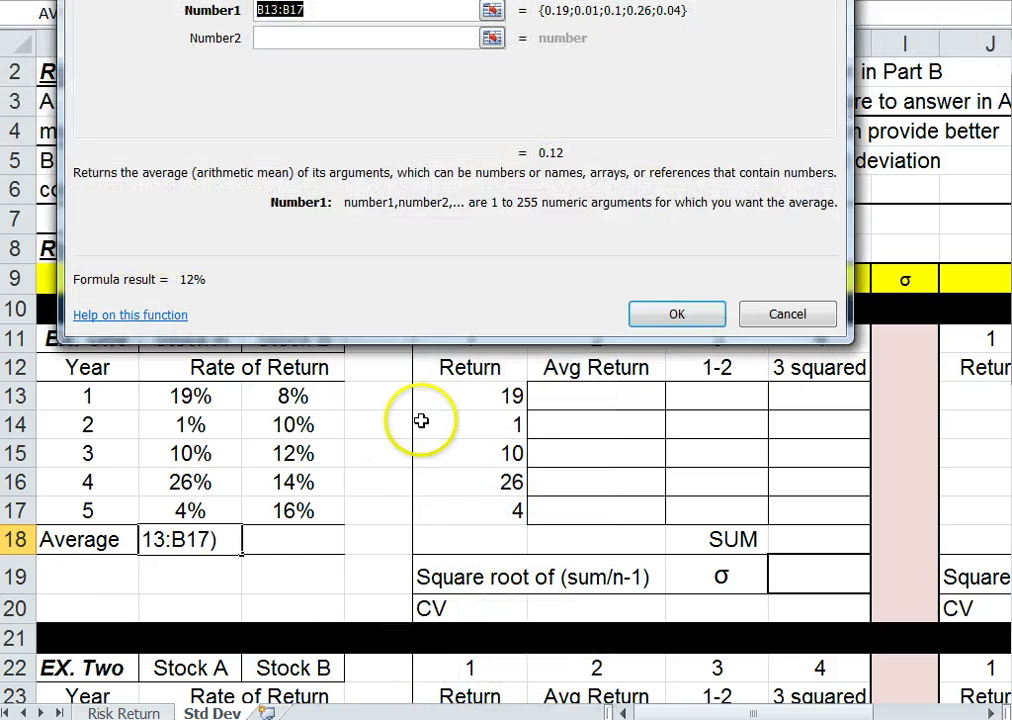
drag(228, 398, 167, 509)
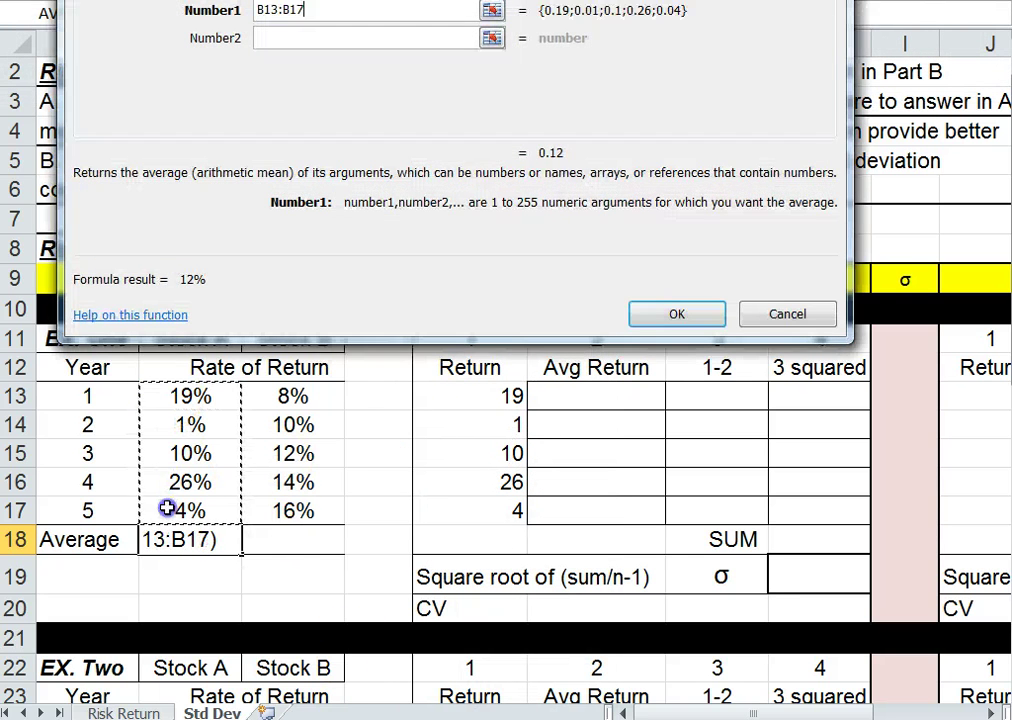
click(677, 316)
drag(153, 397, 173, 511)
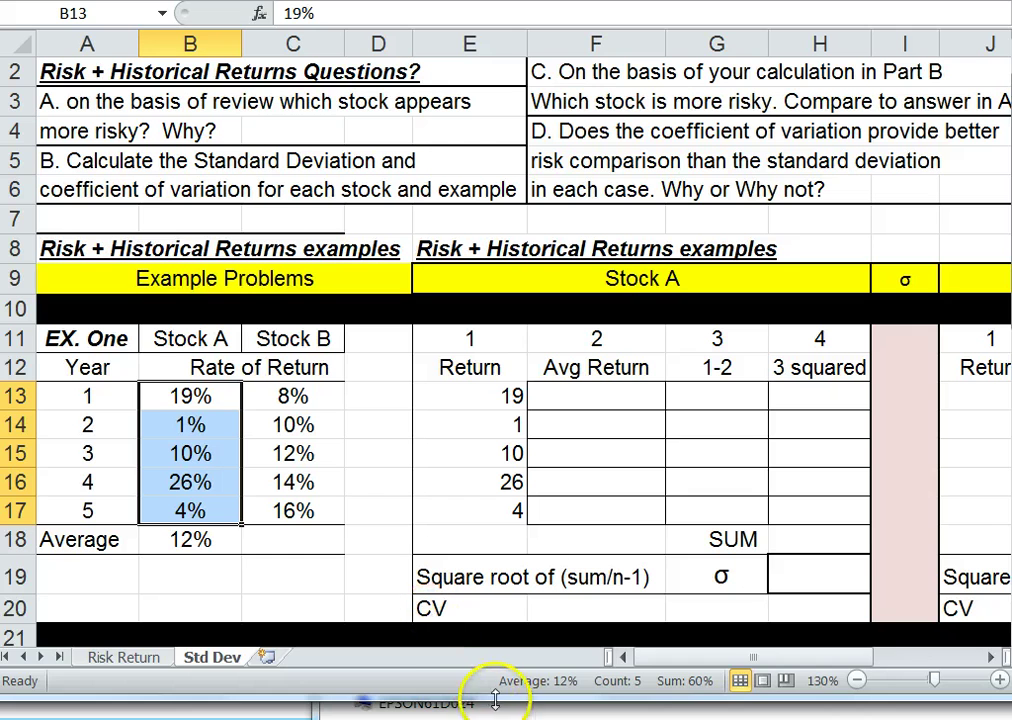
drag(503, 700, 503, 719)
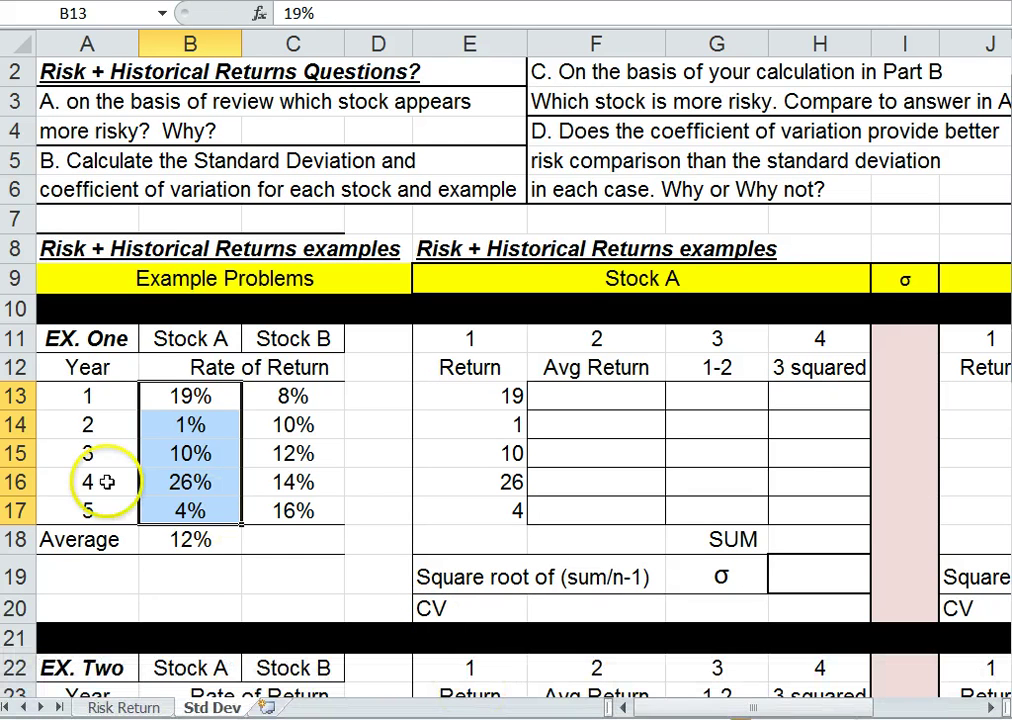
Step: Copy Stock A's average formula from B18 to C18 for Stock B and check the copied formula
click(183, 541)
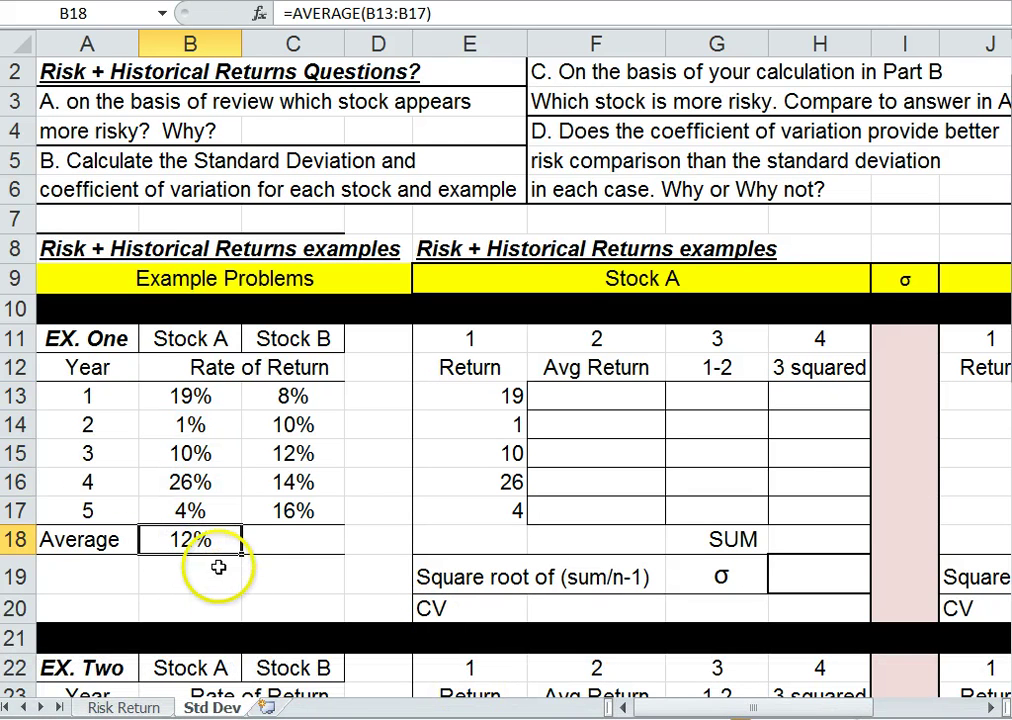
key(ctrl+c)
key(Right)
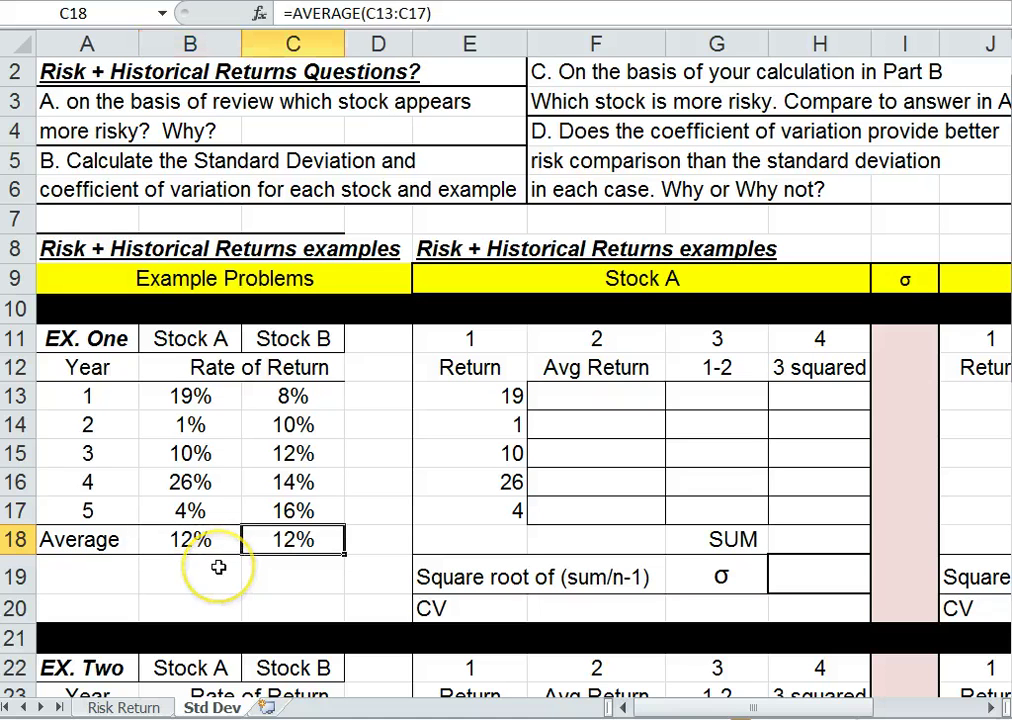
click(190, 541)
click(277, 543)
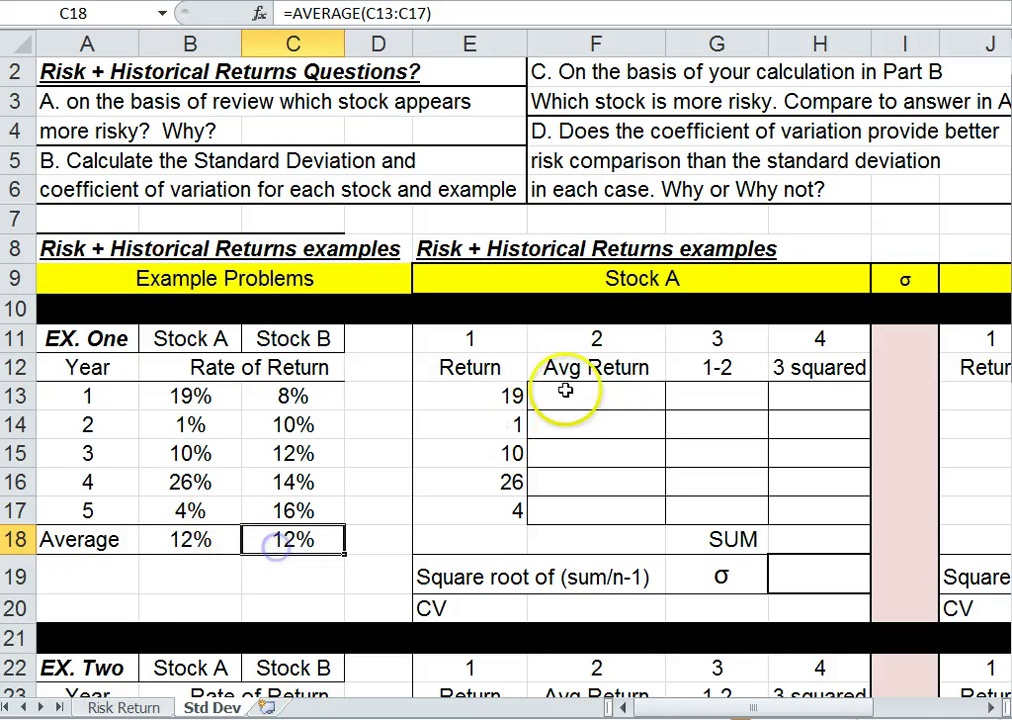
Step: Enter a formula in F13 that multiplies Stock A's average return in B18 by 100
click(587, 393)
text(+)
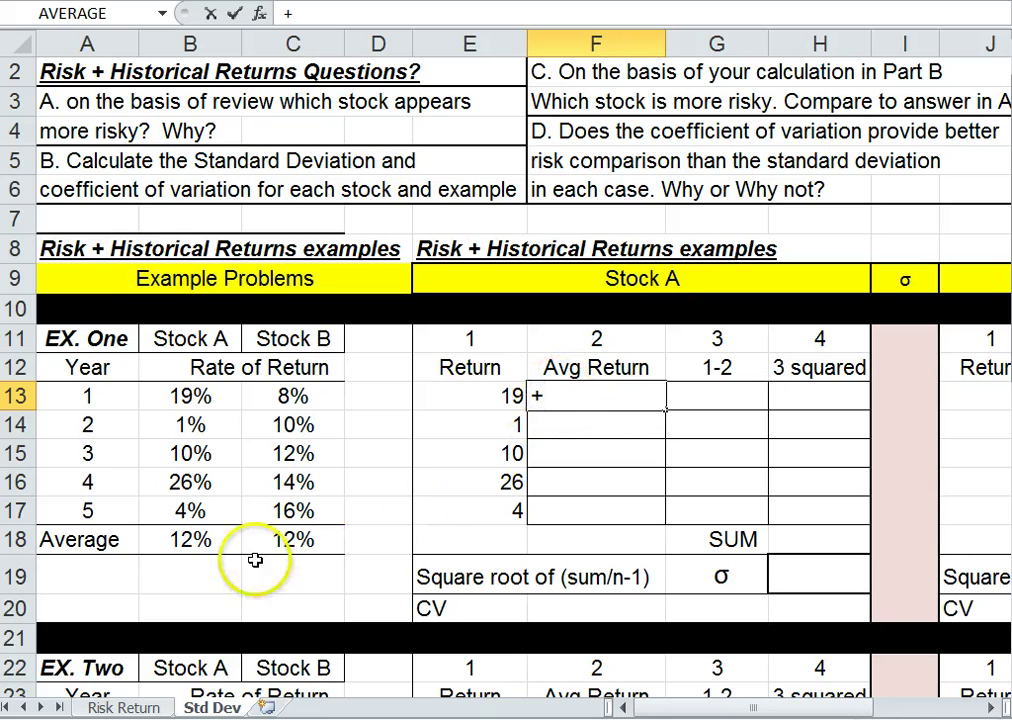
click(170, 541)
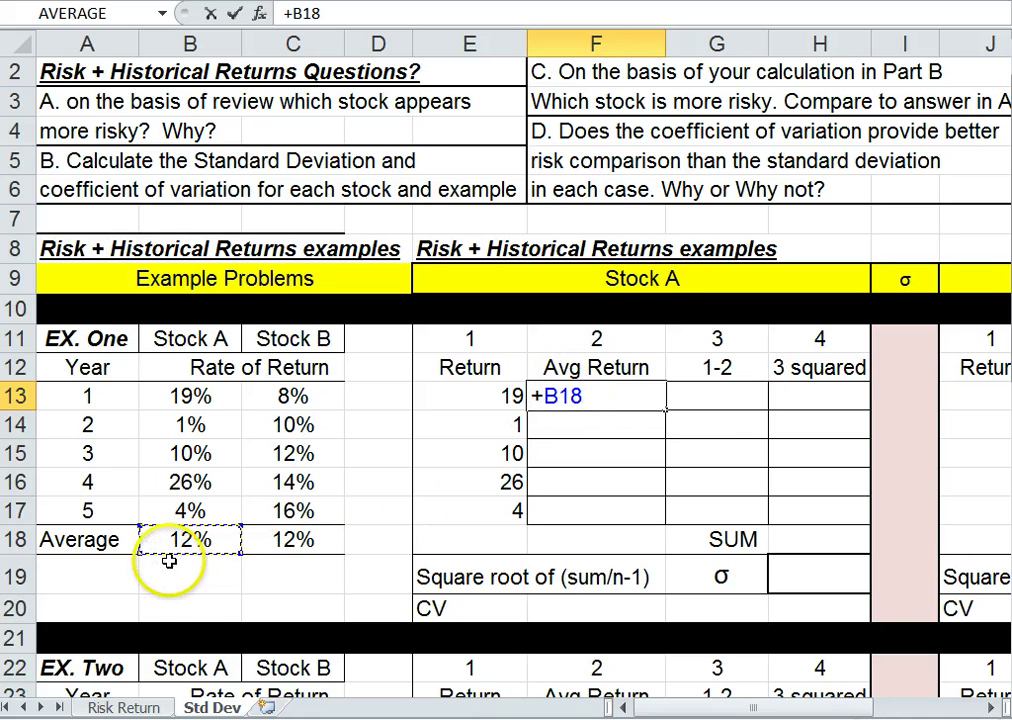
key(Return)
click(610, 393)
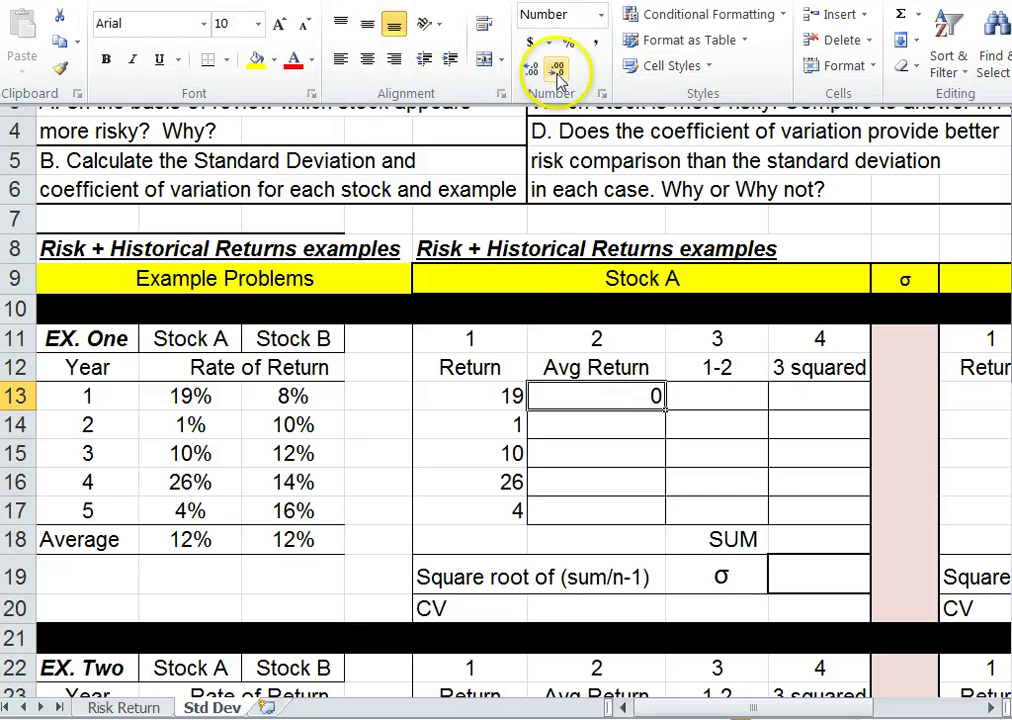
click(572, 44)
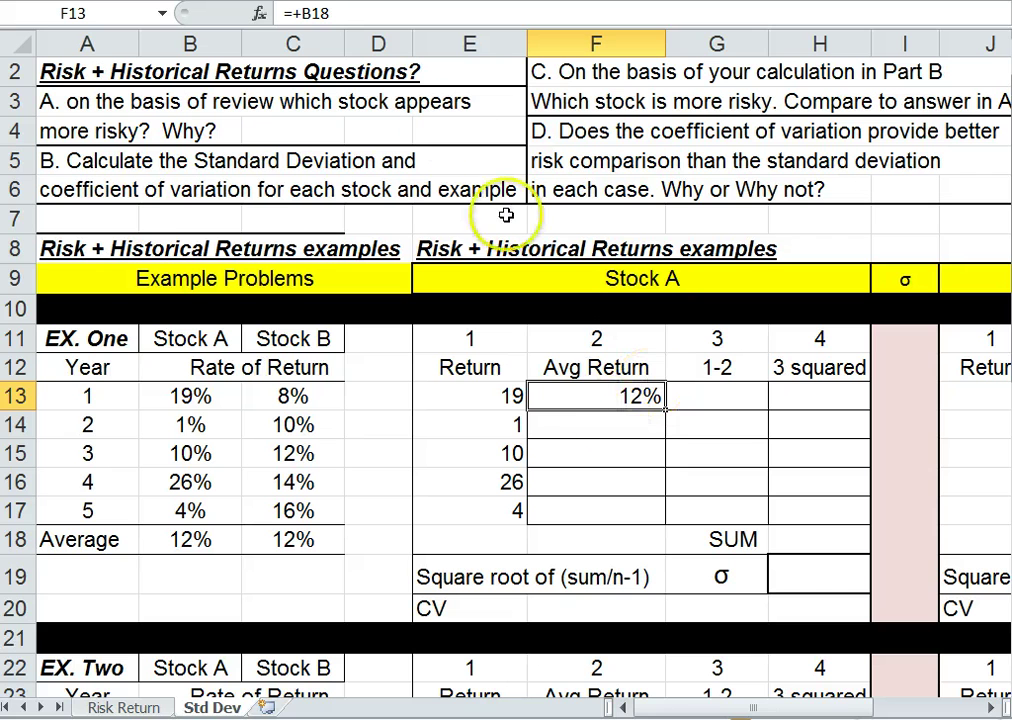
click(348, 14)
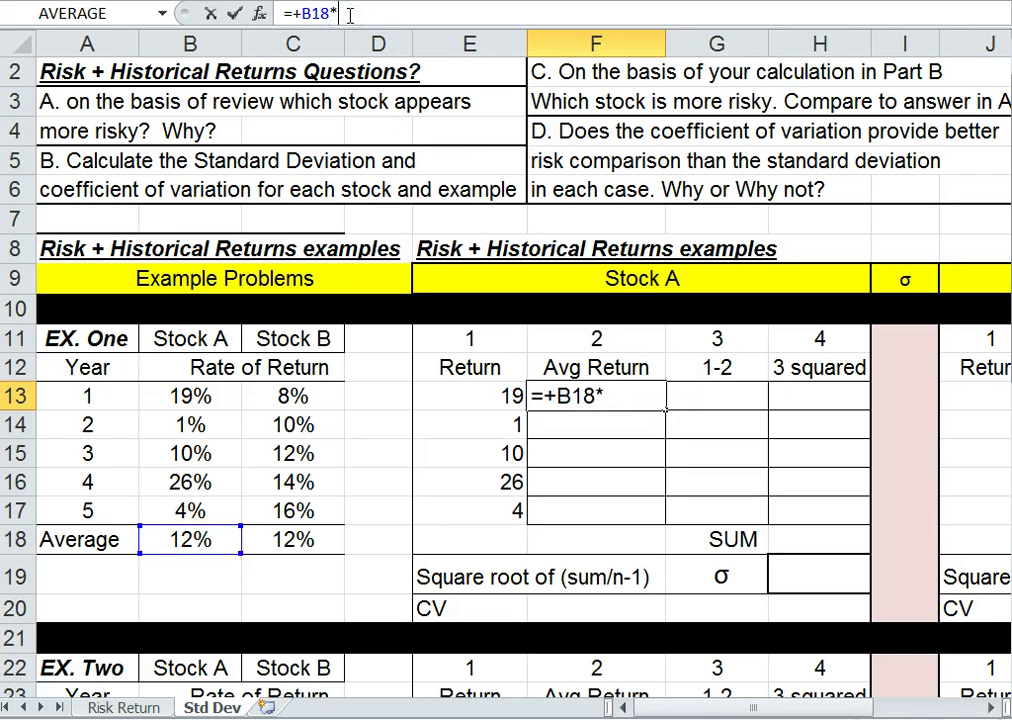
text(*10)
key(Return)
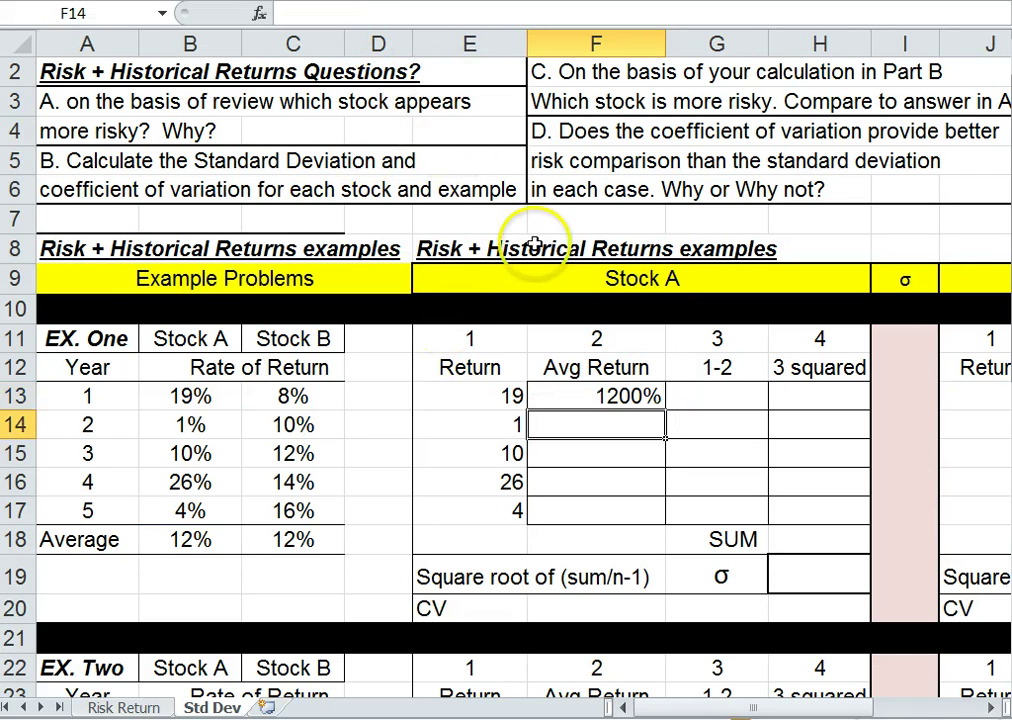
Step: Change the format of Stock A's average return in F13 to Number
click(565, 400)
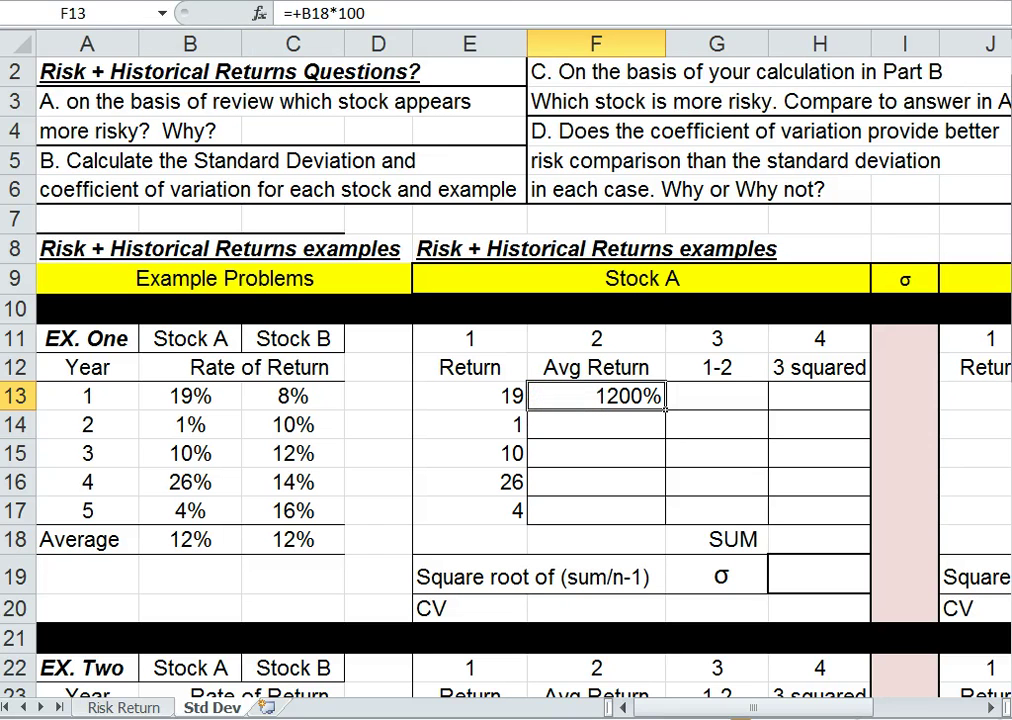
click(75, 0)
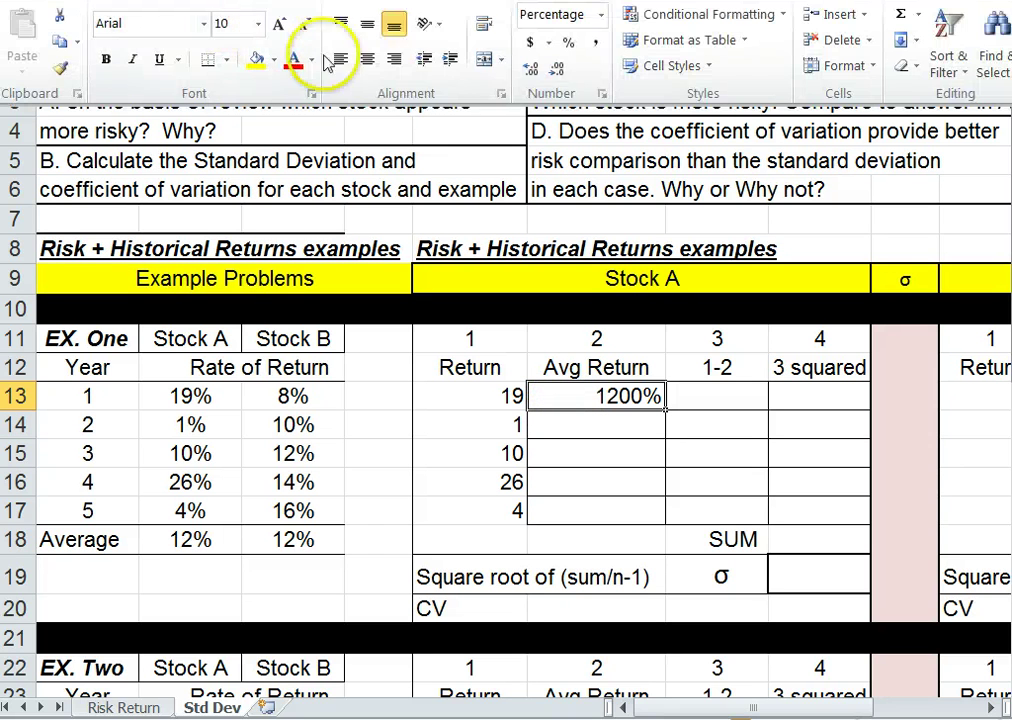
click(568, 43)
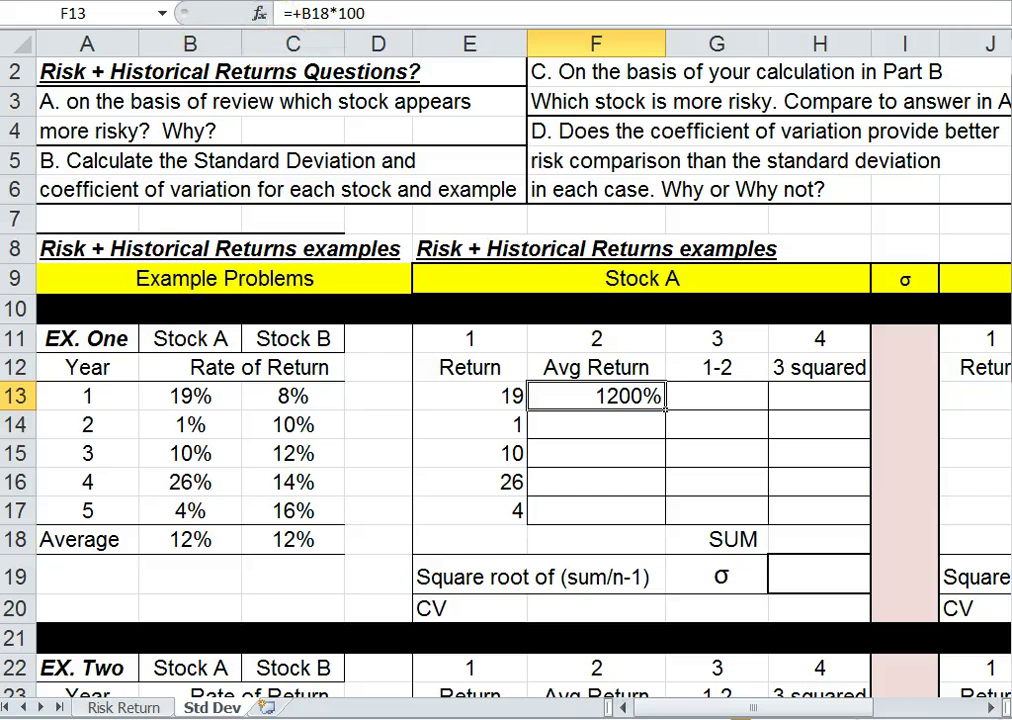
click(75, 0)
click(580, 15)
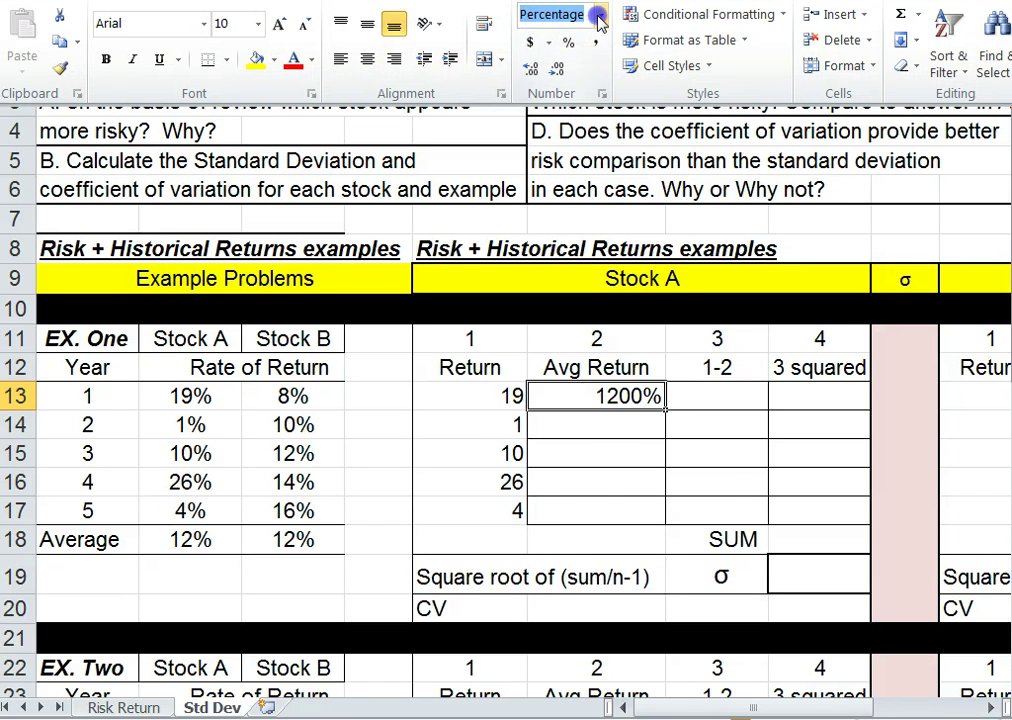
click(597, 15)
click(580, 100)
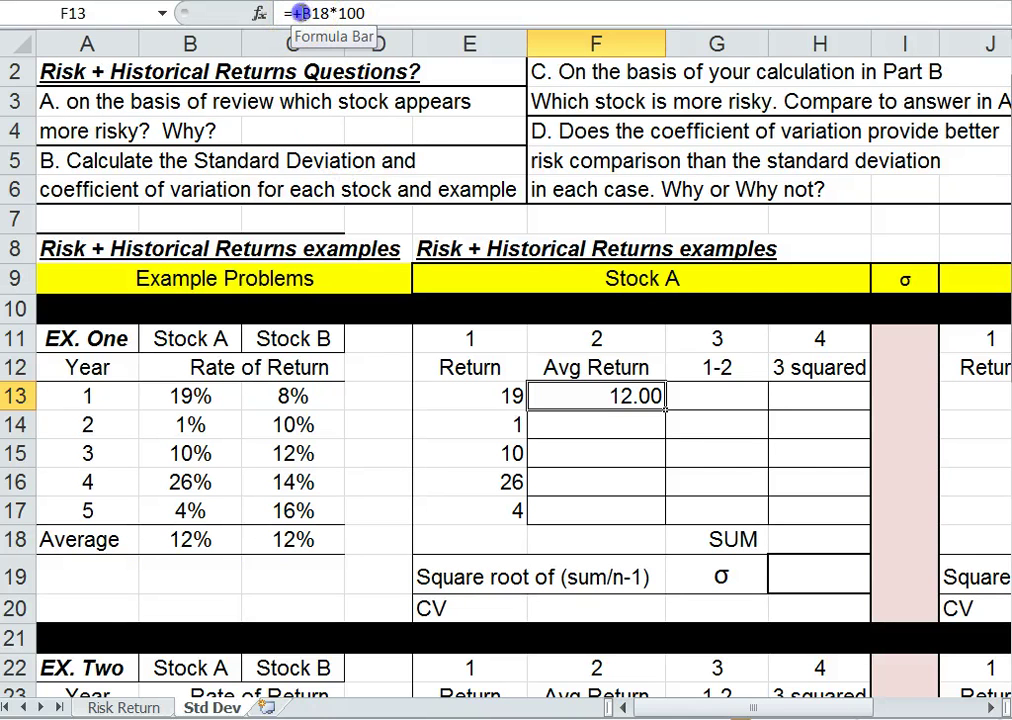
Step: Make the B18 reference in F13 absolute and fill the formula down through F17
click(297, 13)
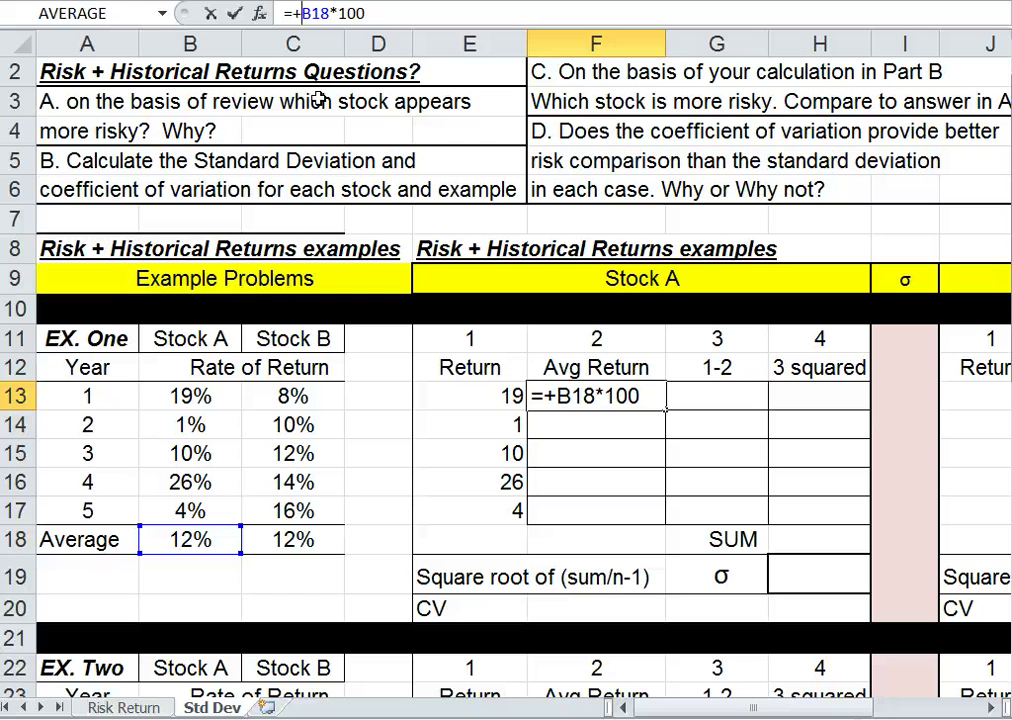
key(F4)
key(Return)
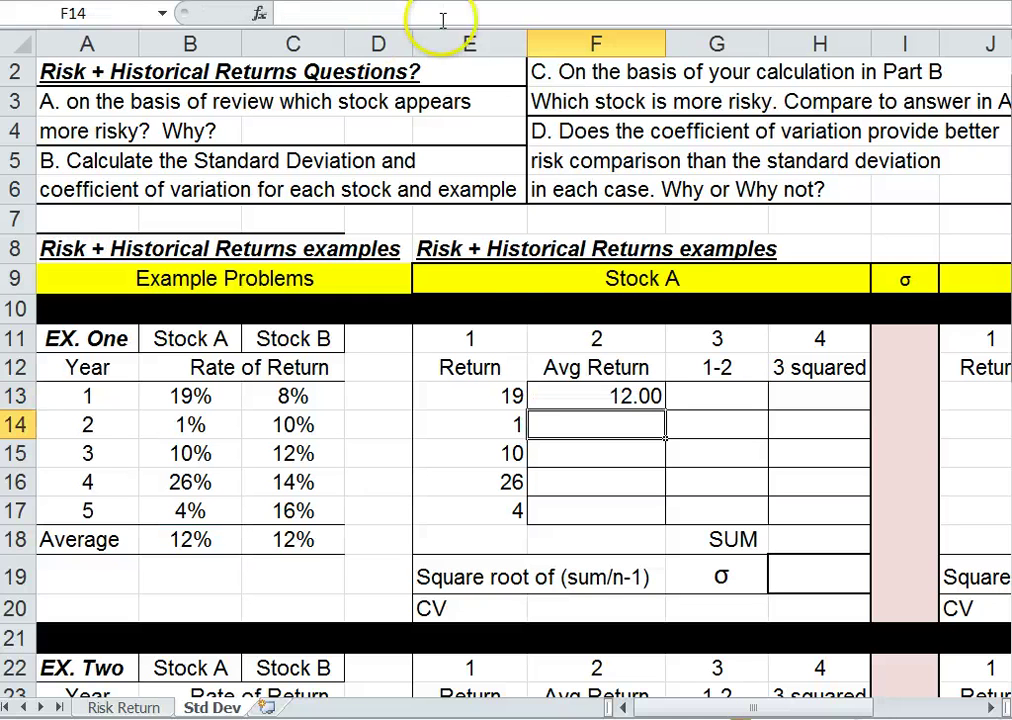
click(575, 394)
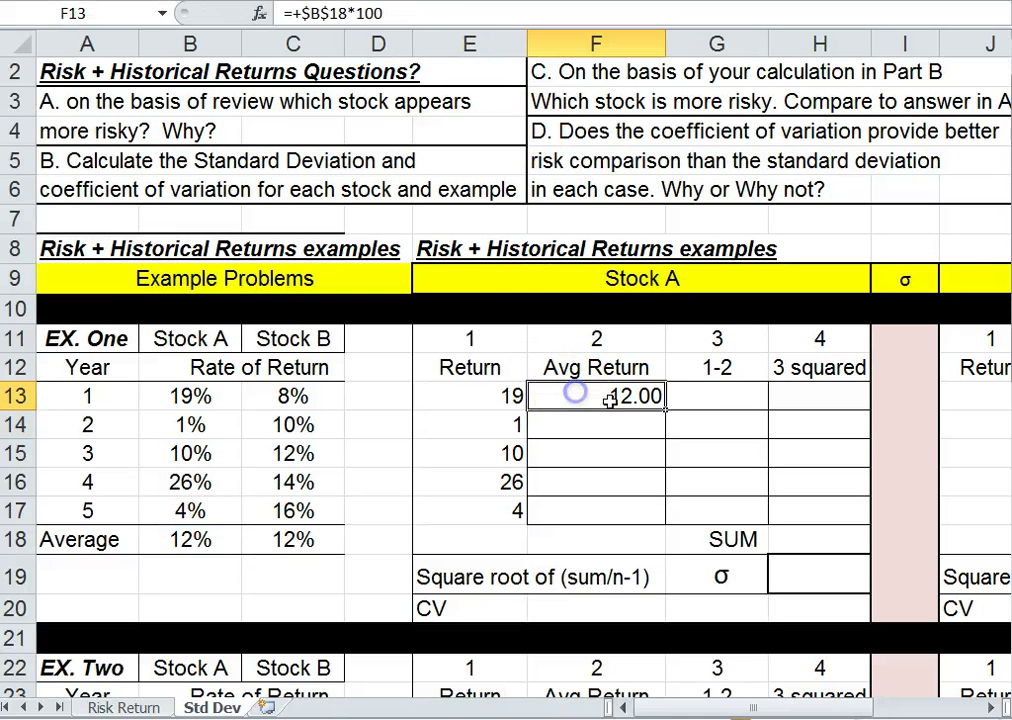
double_click(664, 410)
Step: Subtract the average from Stock A's return in G13 with =+E13-F13 and fill the formula down through G17
click(684, 398)
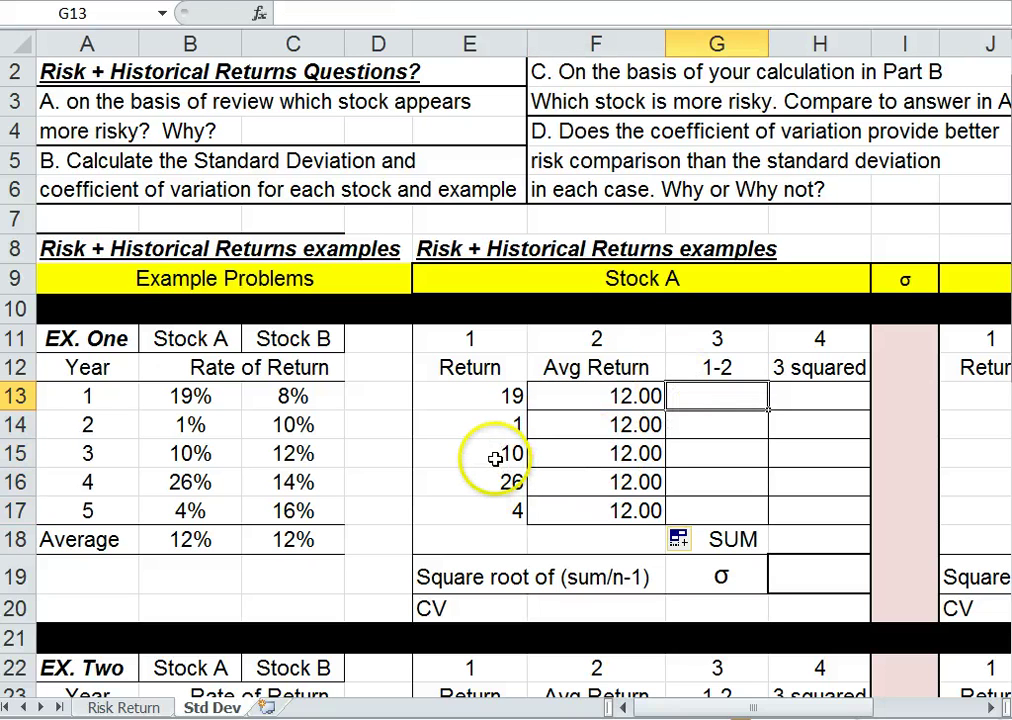
text(+E13-F13)
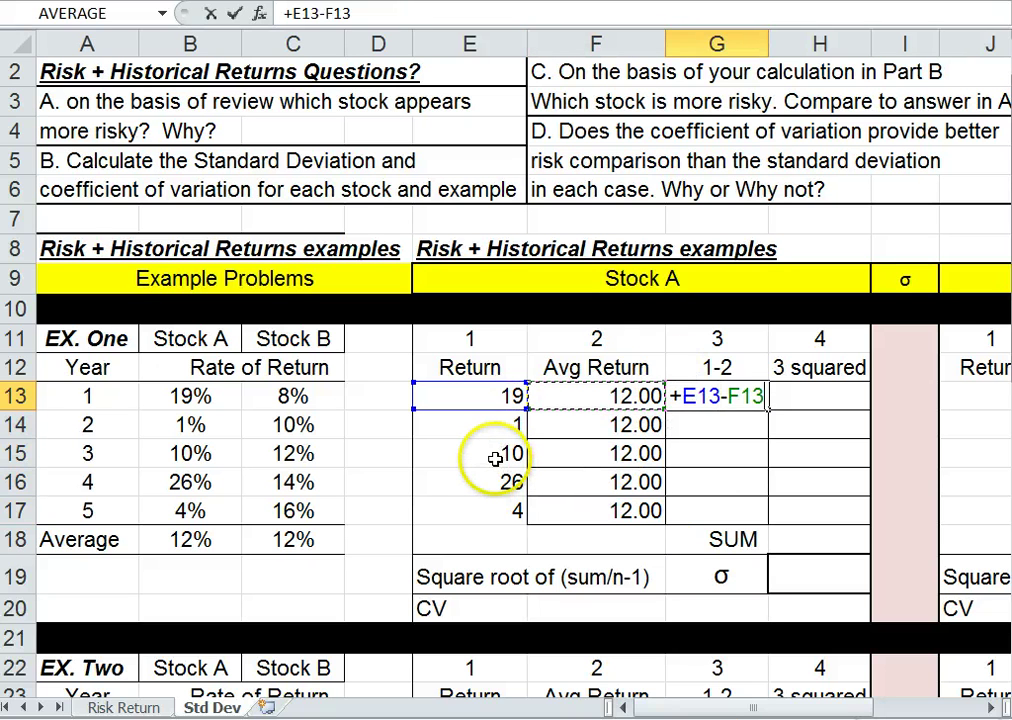
key(Return)
click(728, 396)
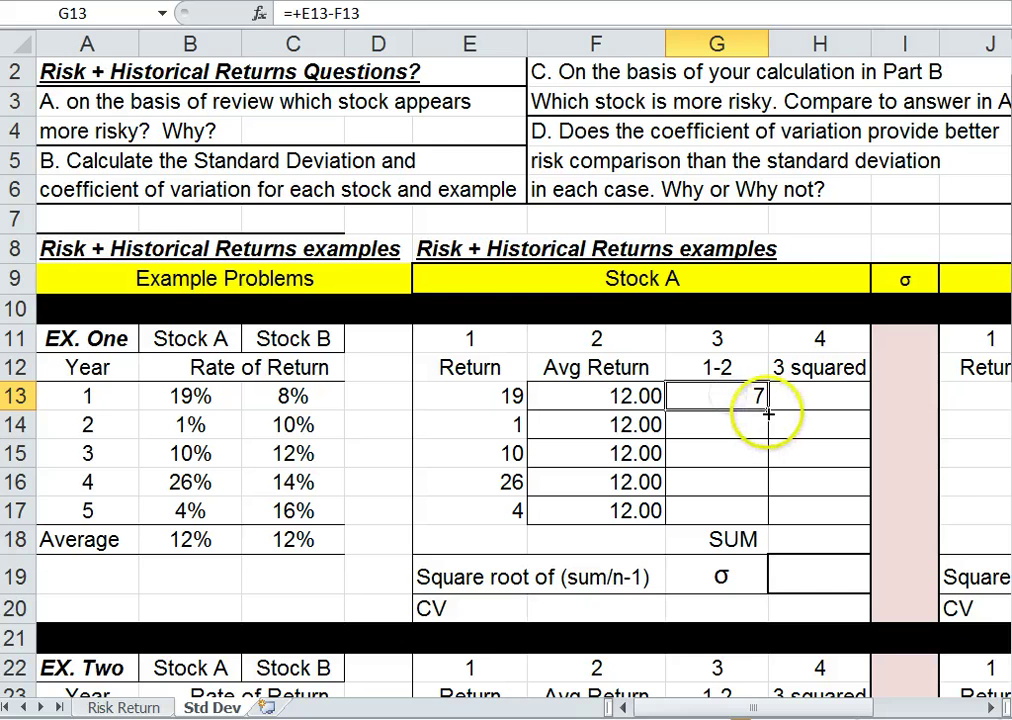
drag(771, 410, 770, 526)
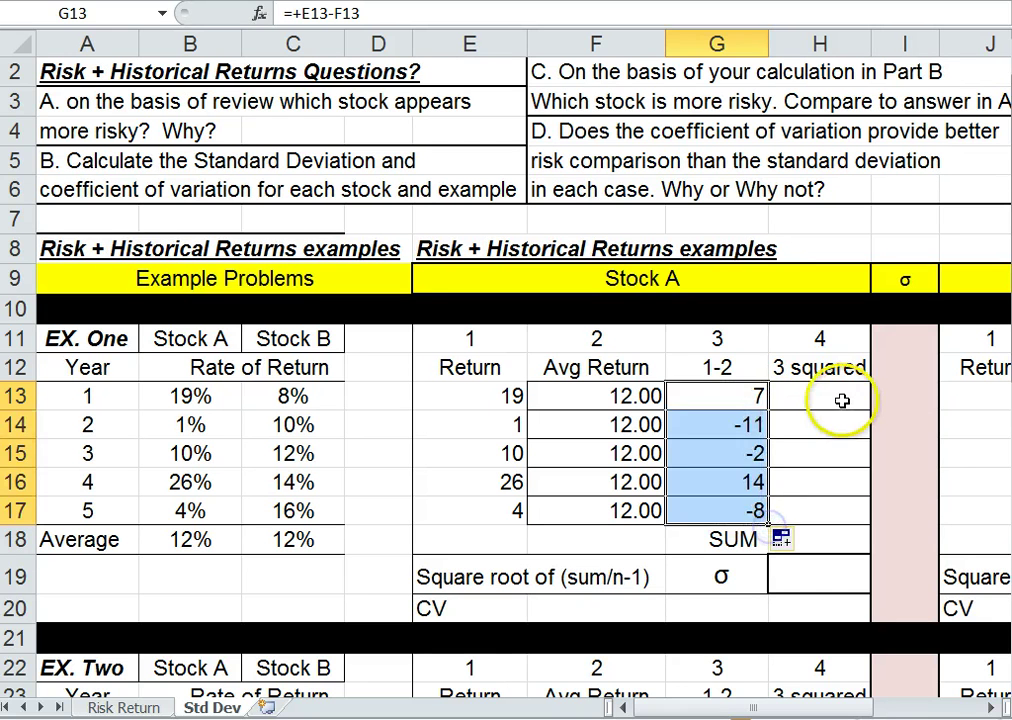
Step: Review Stock A's numbered column headings and first-row values to see how the 1-2 and 3 squared columns are derived
click(840, 398)
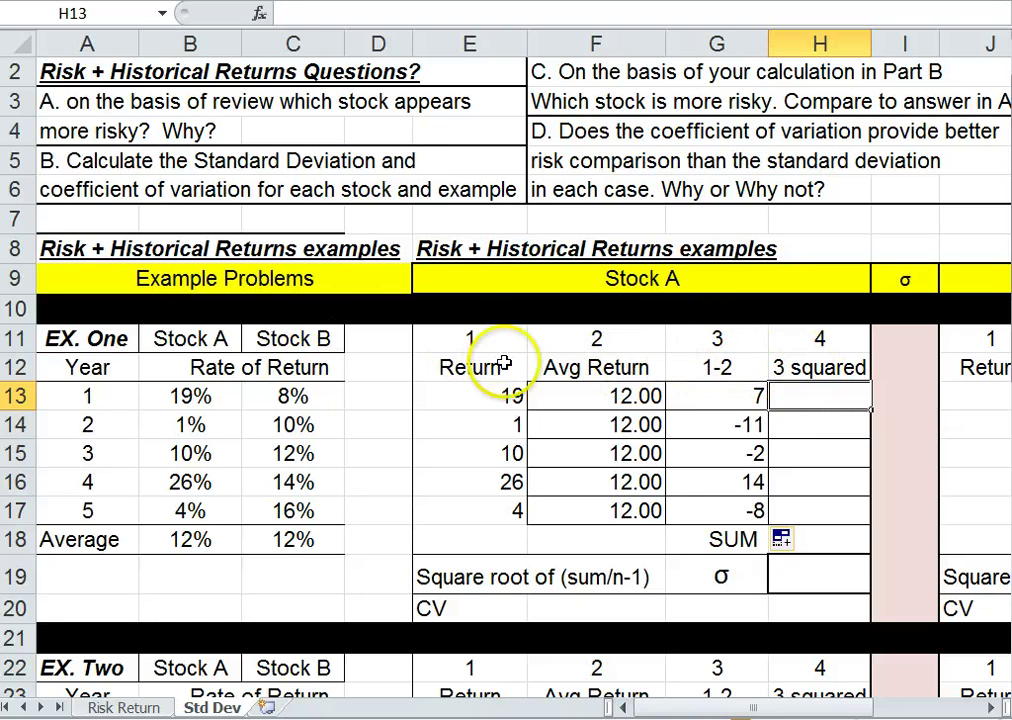
click(584, 346)
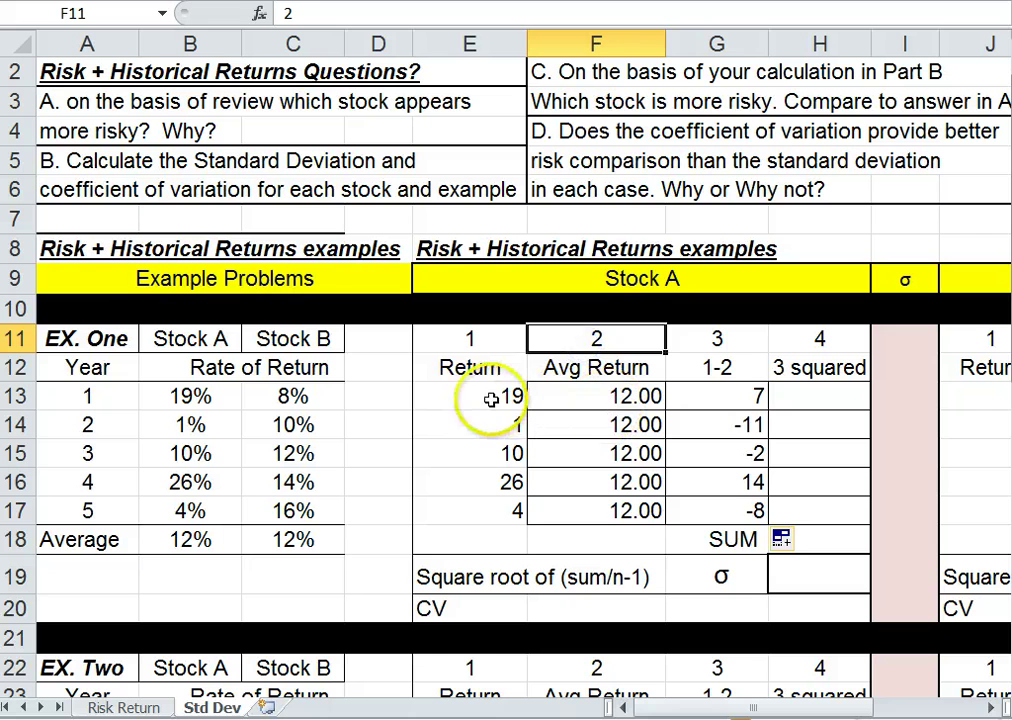
click(545, 397)
click(720, 398)
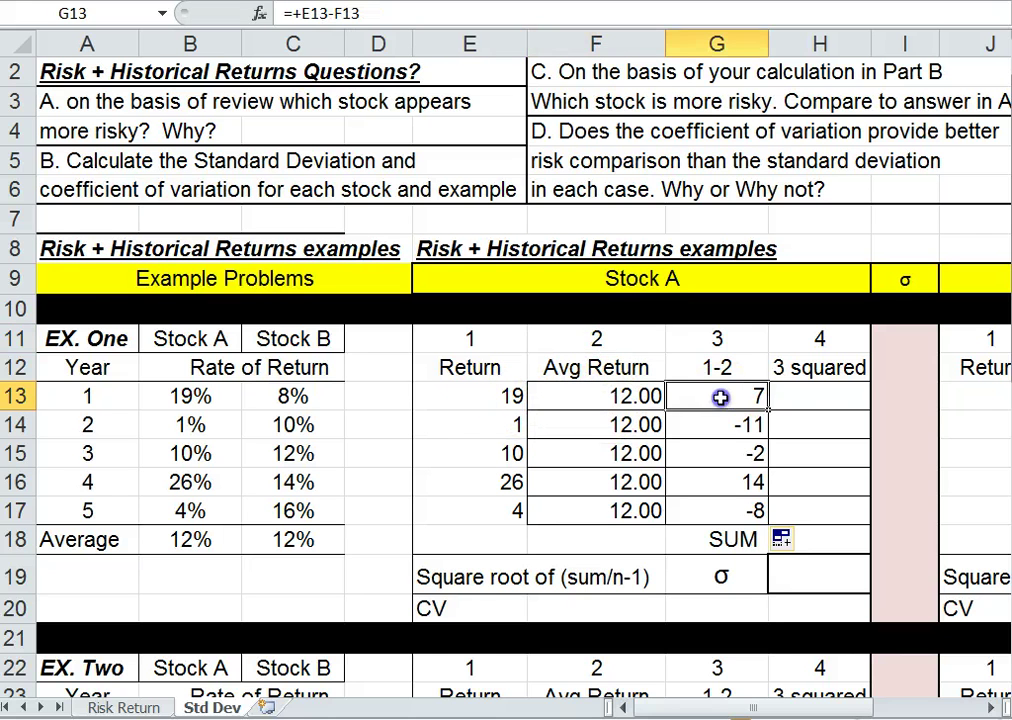
click(806, 364)
click(712, 341)
click(785, 368)
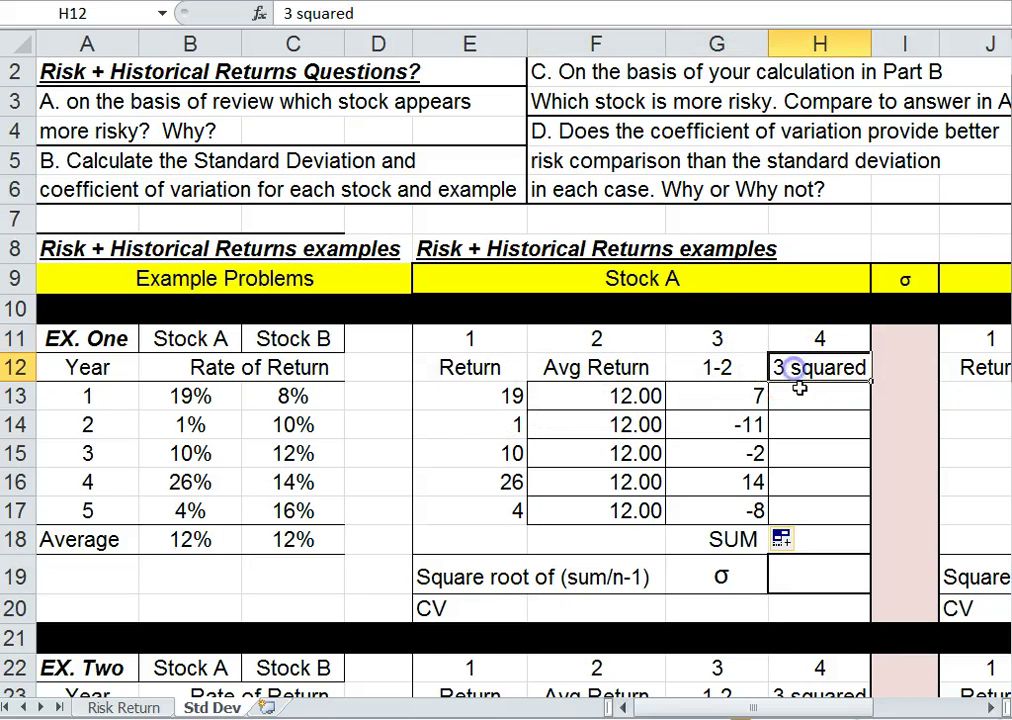
Step: Square Stock A's deviation in H13 with =+G13^2 and fill the formula down through H17
click(800, 399)
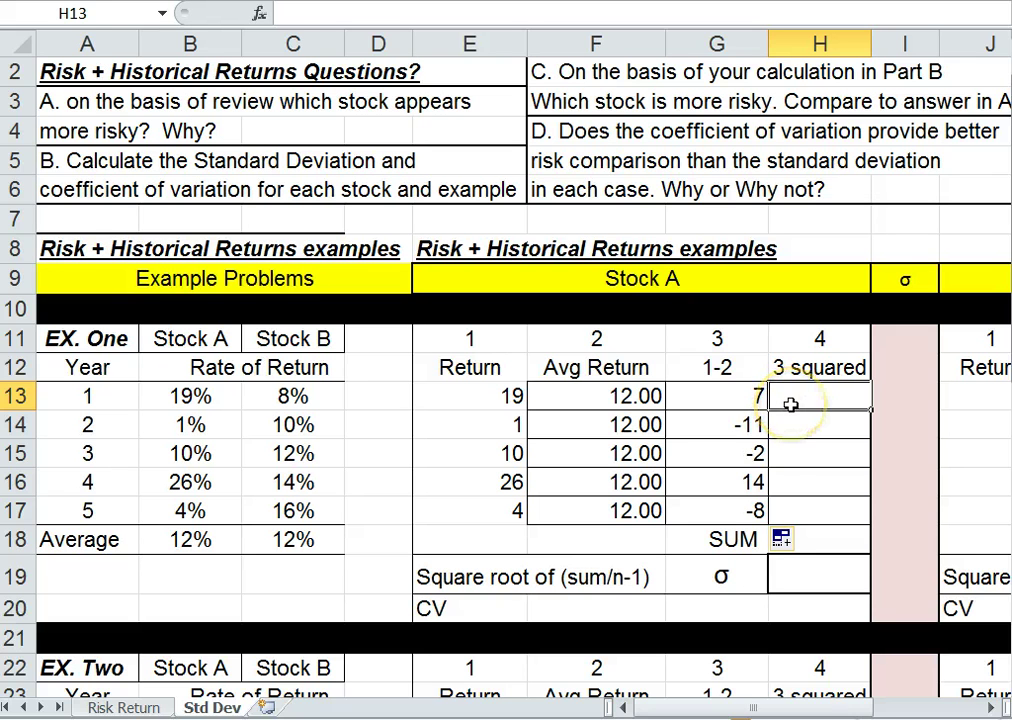
text(+)
click(732, 396)
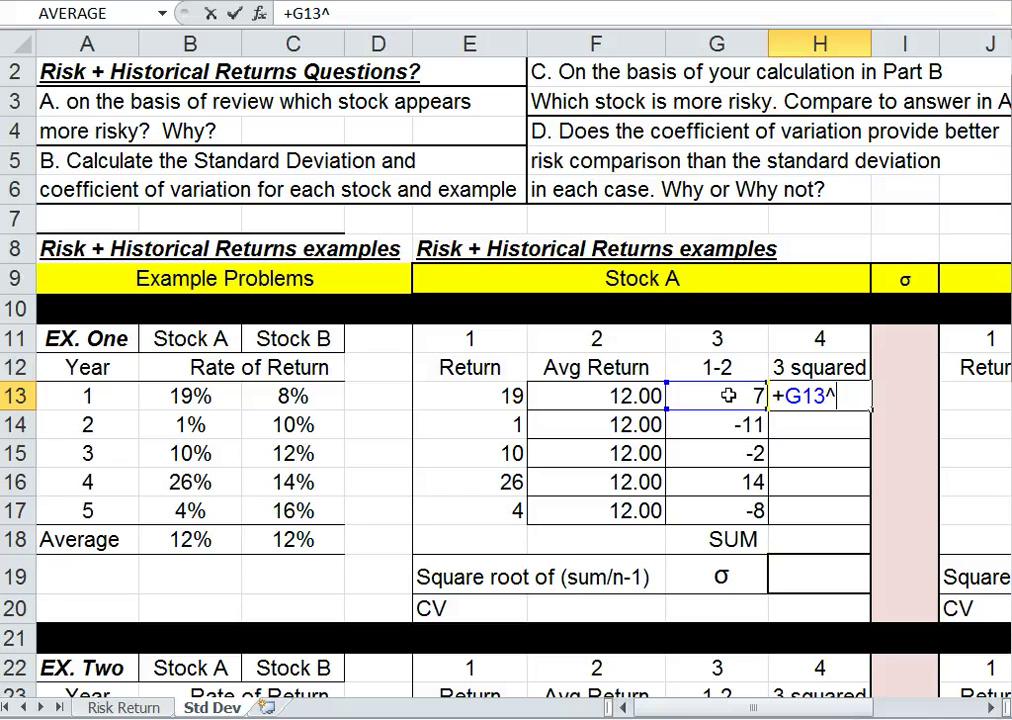
text(^2)
key(Return)
click(847, 397)
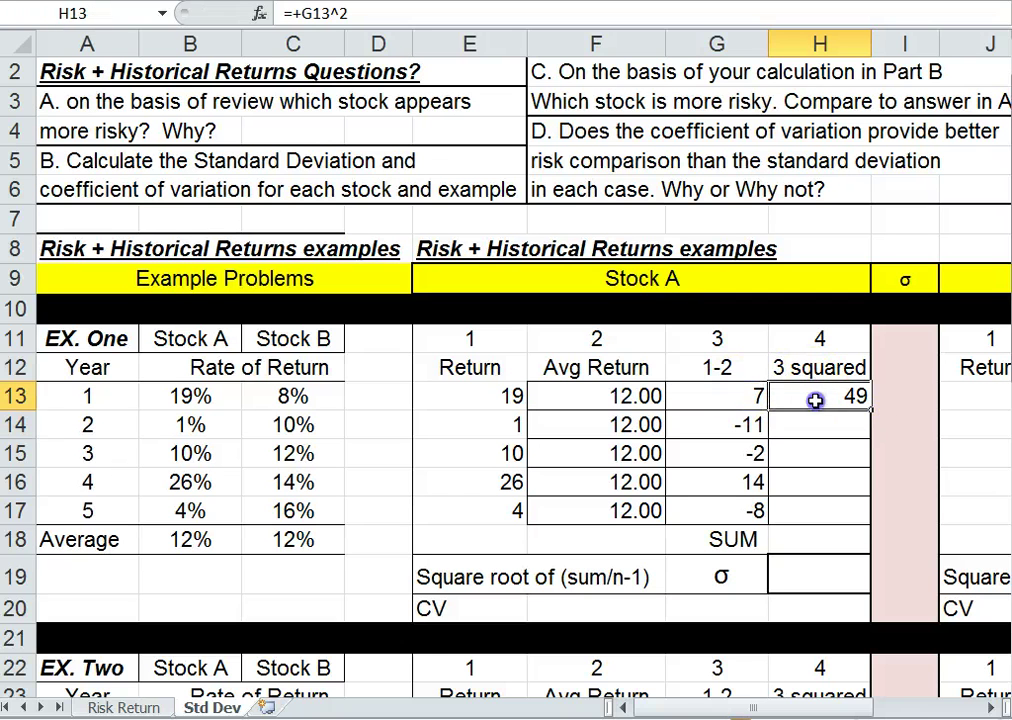
drag(872, 411, 862, 515)
Step: Total Stock A's squared deviations in H18 with =SUM(H13:H17)
click(817, 540)
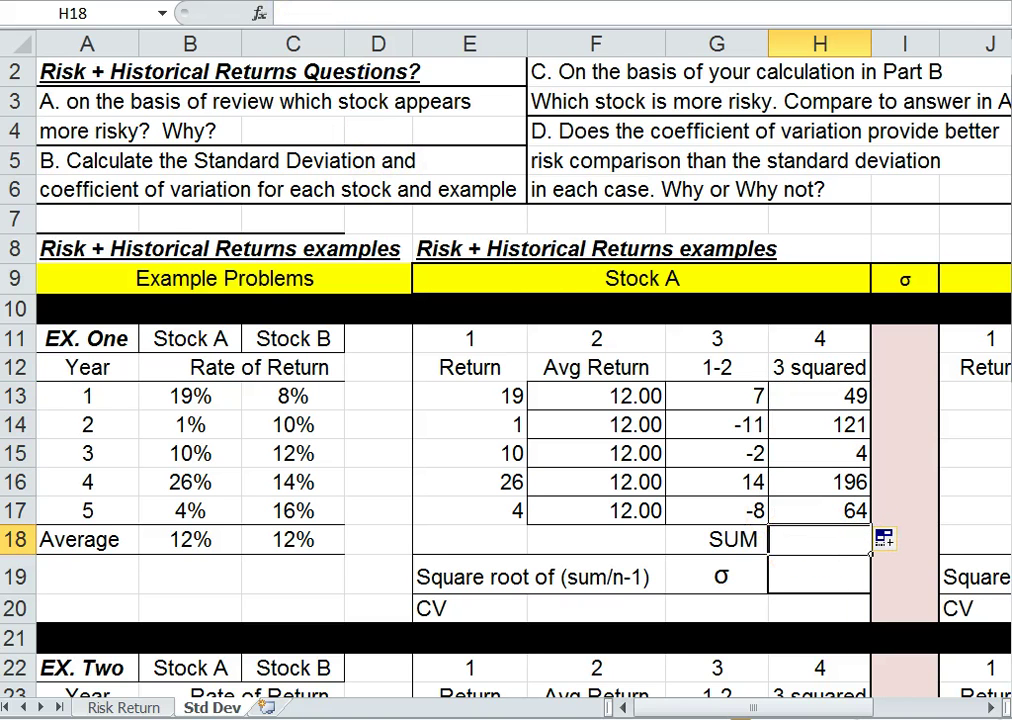
click(104, 16)
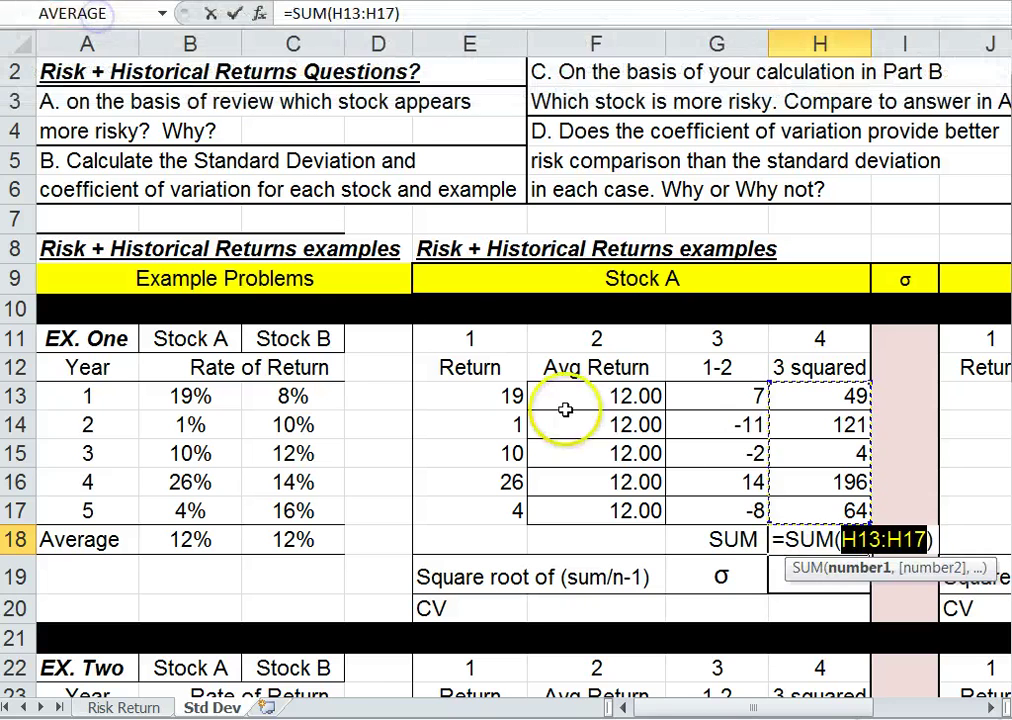
key(Return)
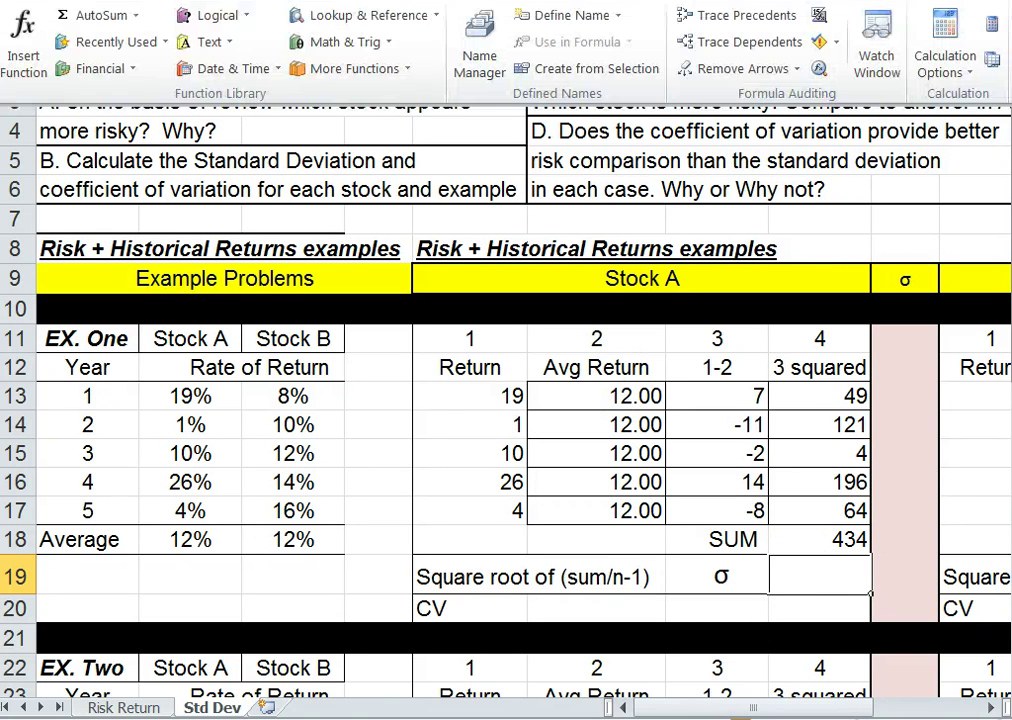
click(330, 70)
mouse_move(348, 104)
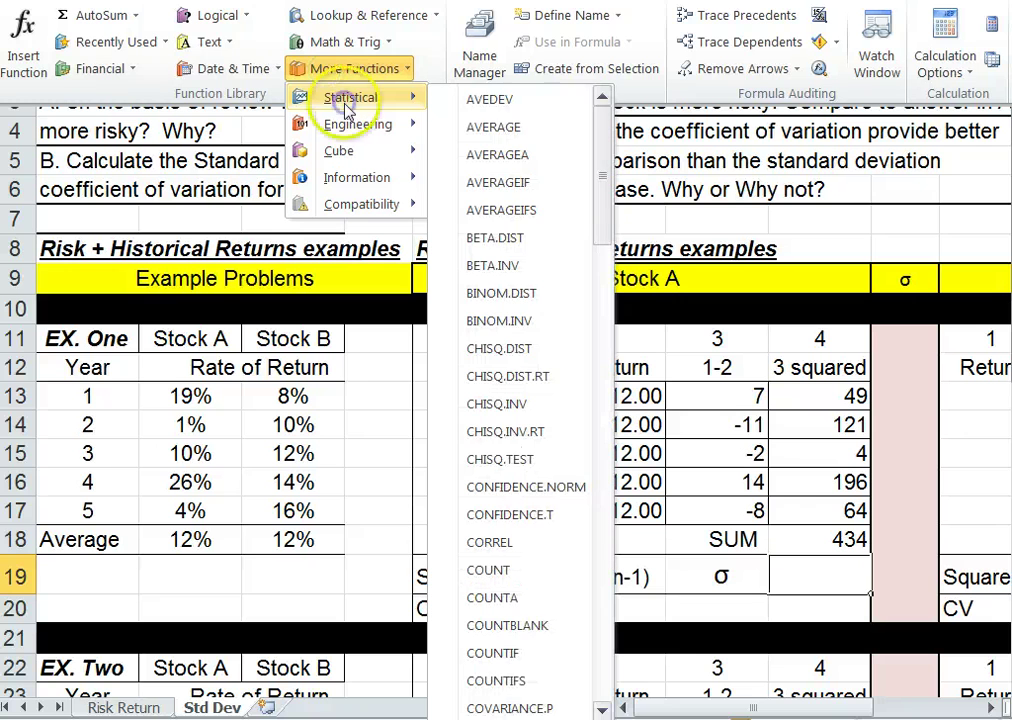
drag(606, 210, 610, 158)
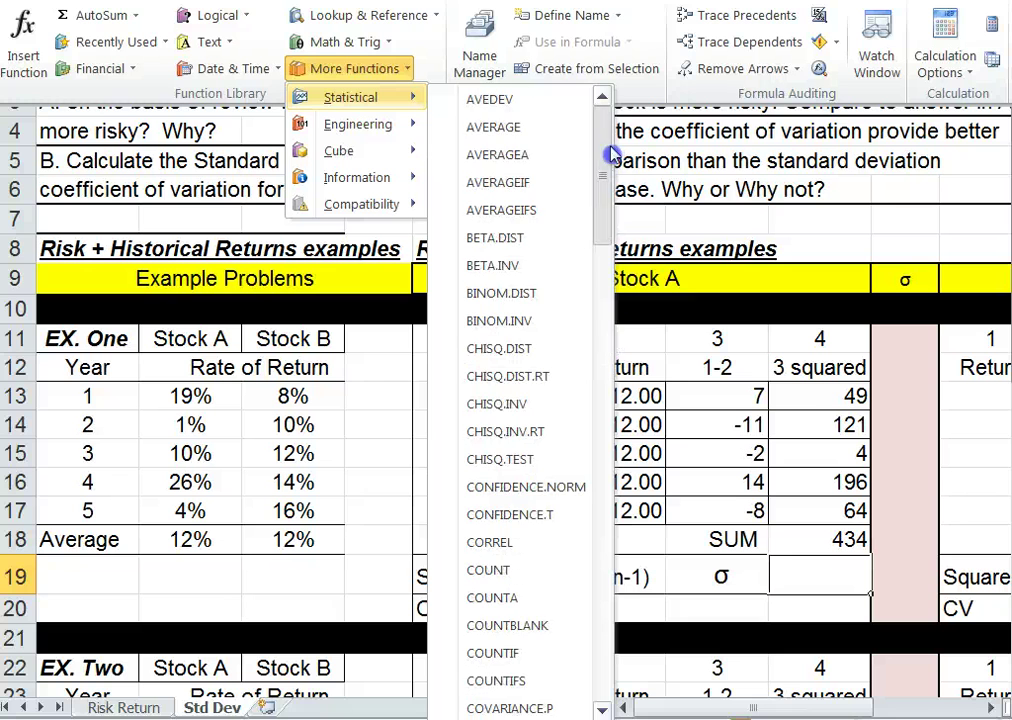
Step: Find the square root function and insert it in Stock A's σ cell H19 as =SQRT(H18)
click(20, 36)
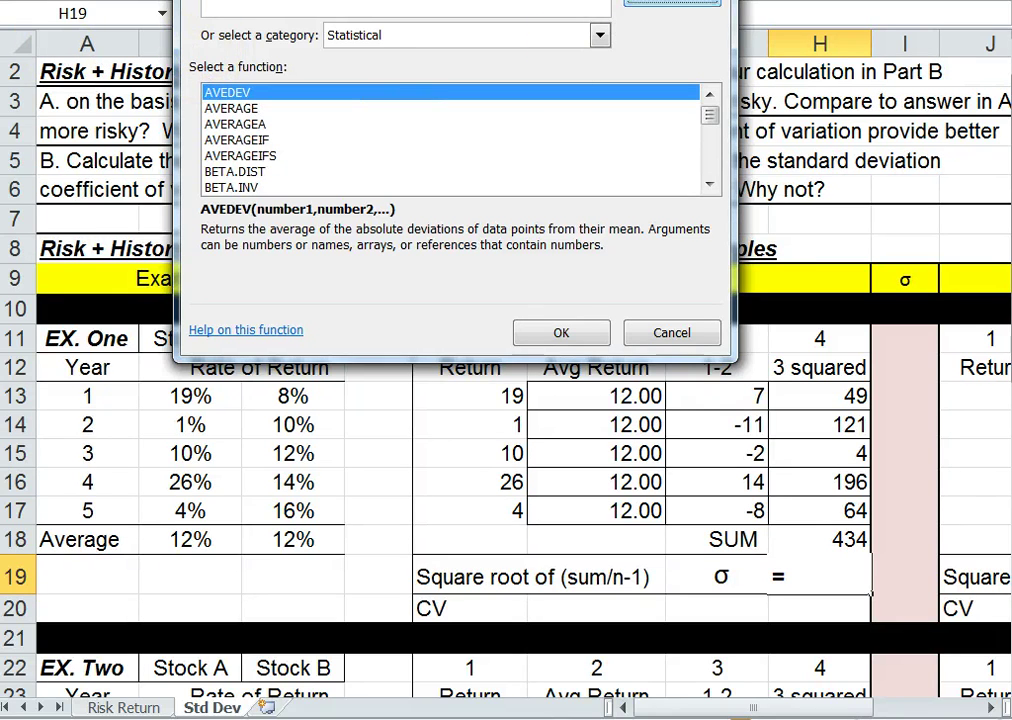
key(Return)
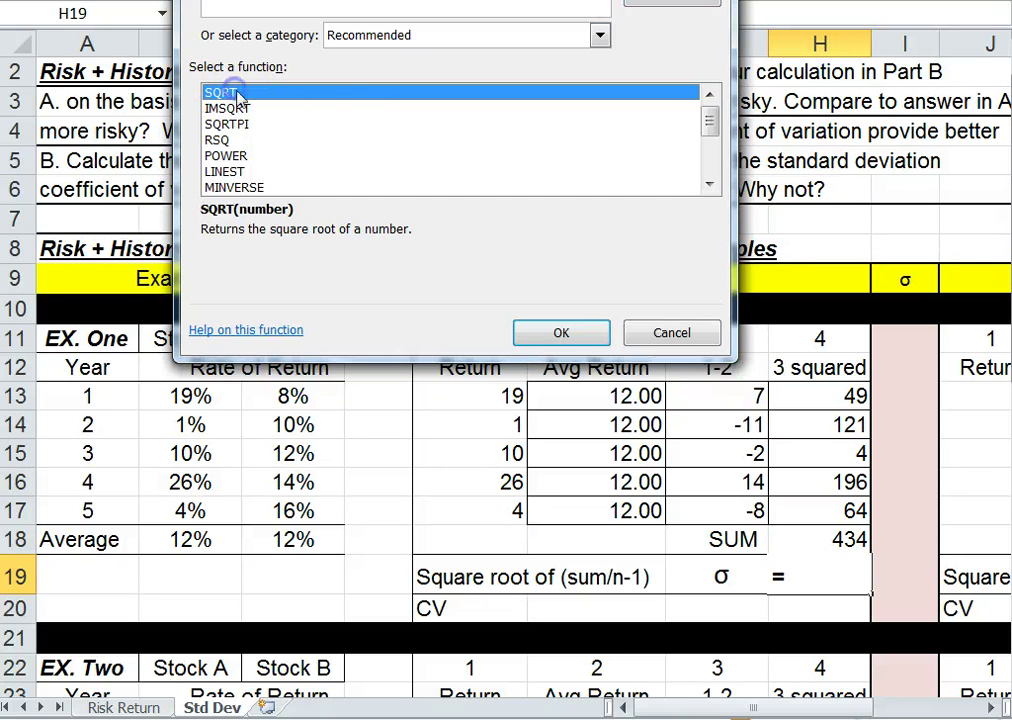
click(558, 334)
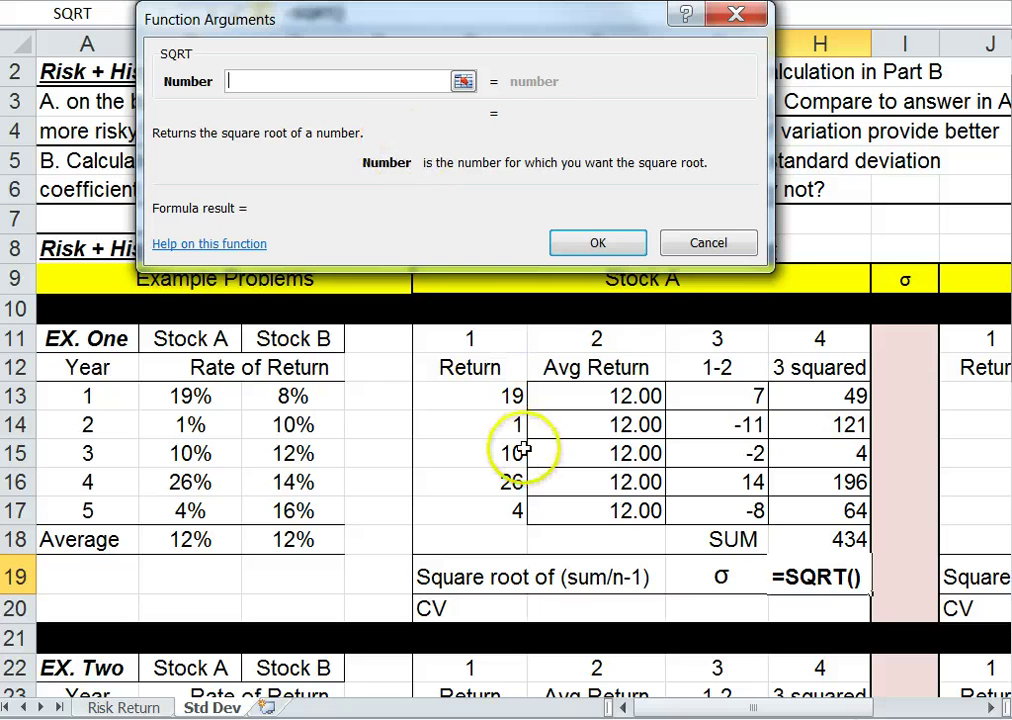
click(826, 543)
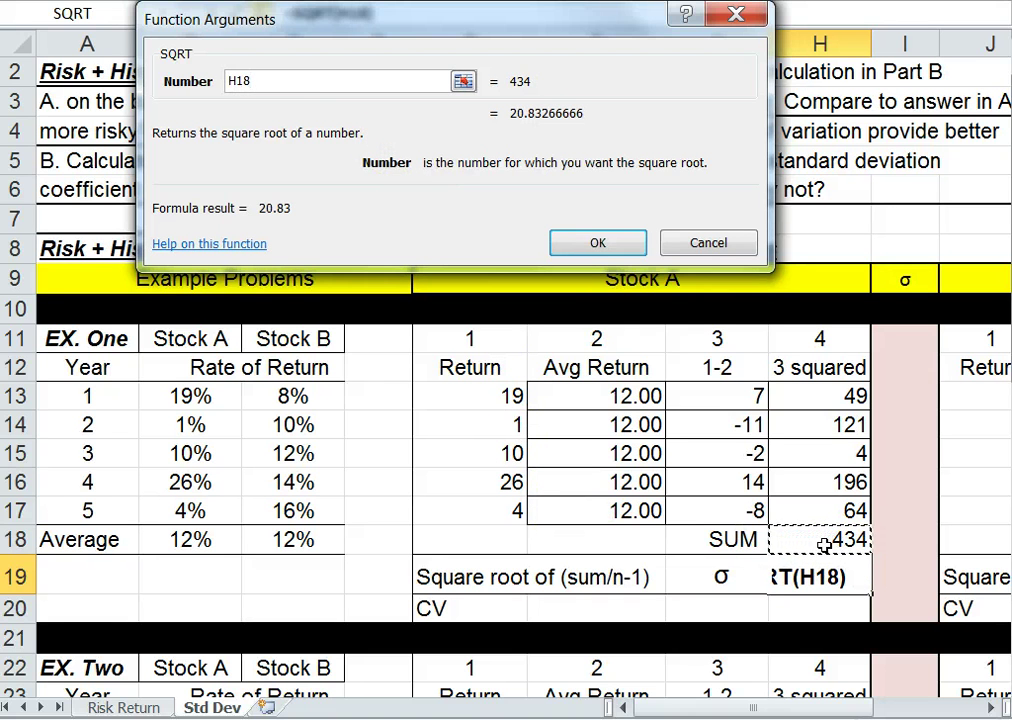
key(Return)
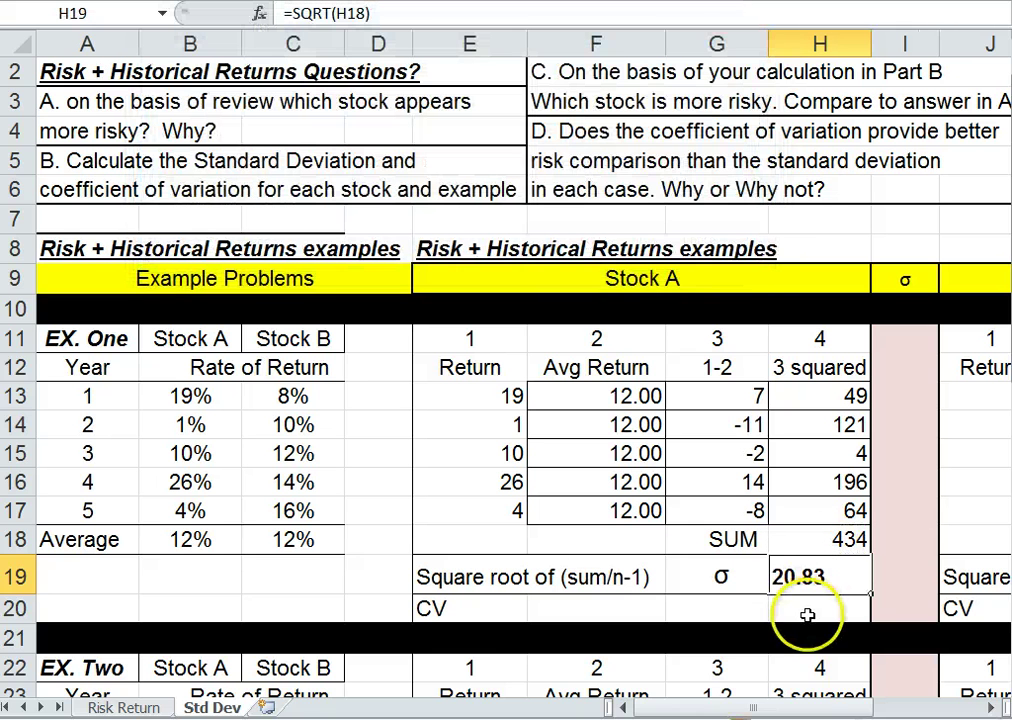
Step: Correct Stock A's σ formula in H19 to divide the sum by n-1: =SQRT(H18/4)
click(352, 13)
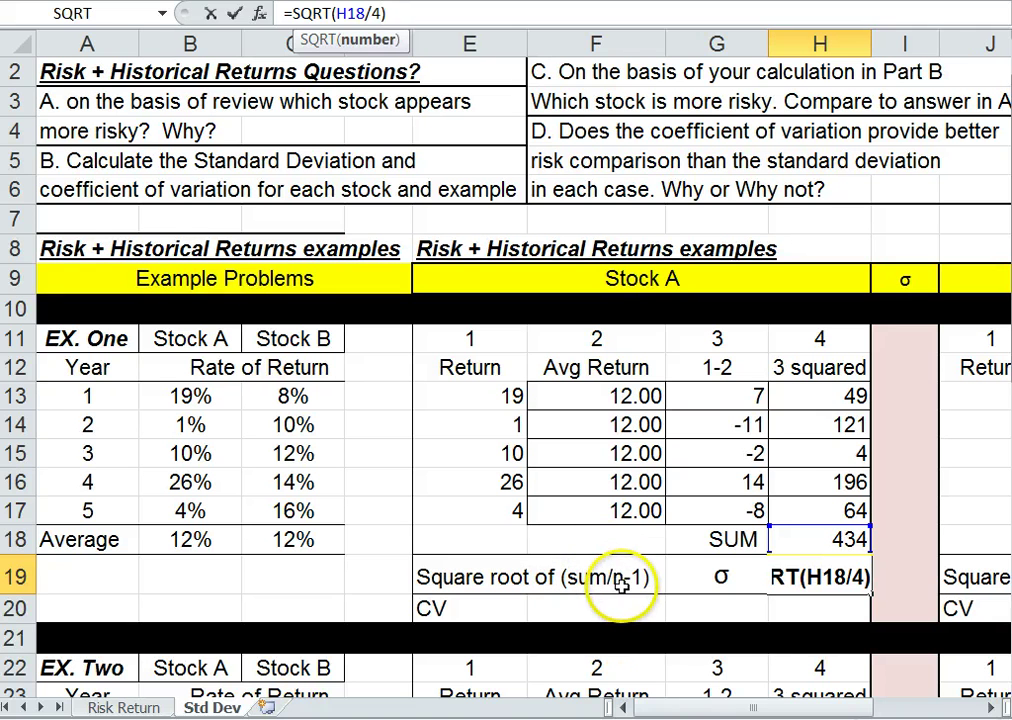
key(Return)
click(802, 580)
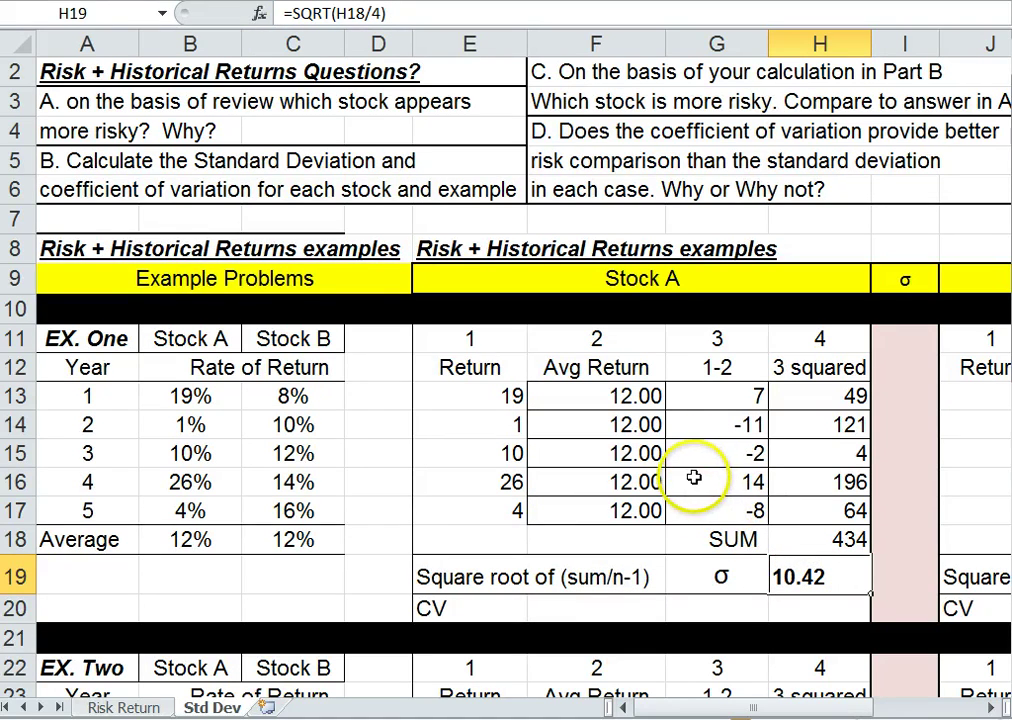
Step: Calculate Stock A's CV in F20 by dividing its standard deviation by its average return with =+H19/B18
click(556, 607)
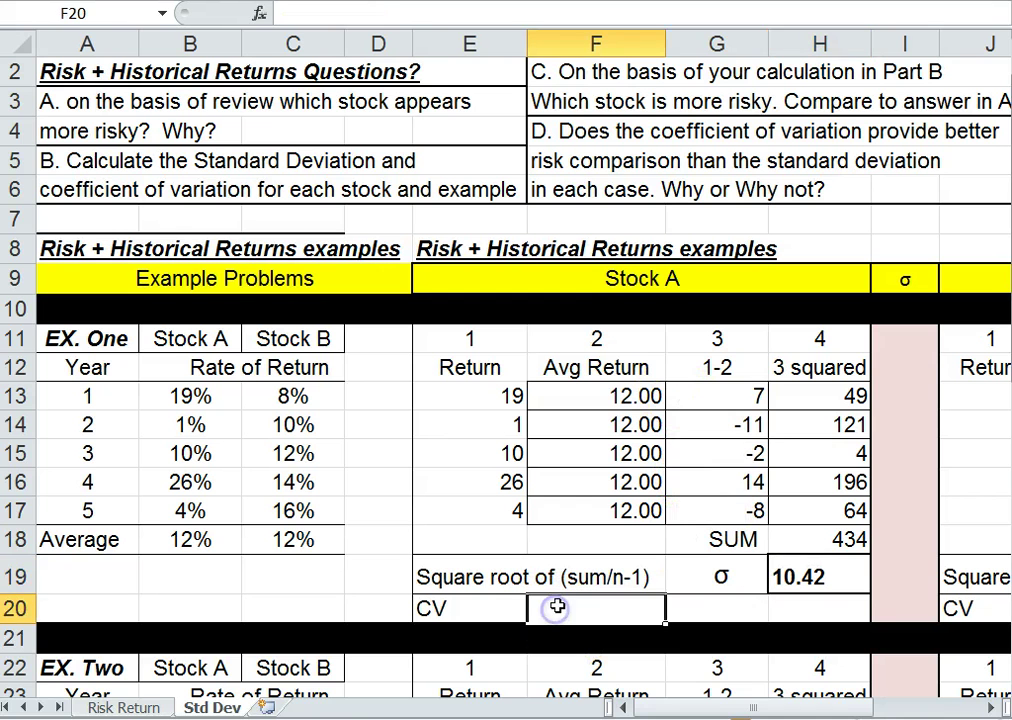
click(180, 538)
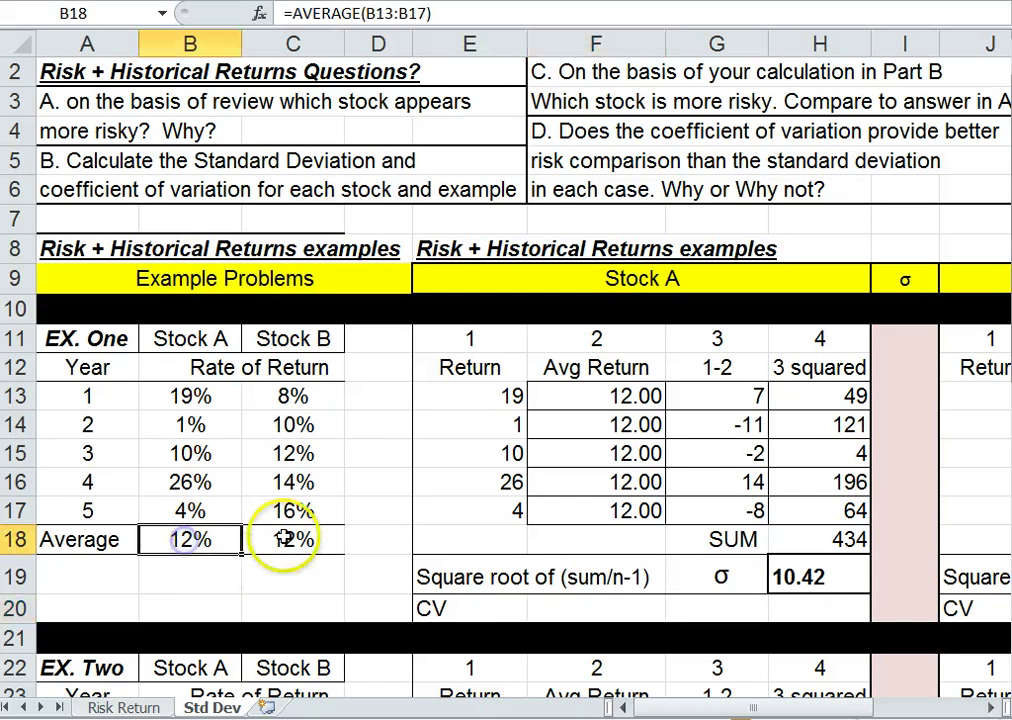
click(286, 542)
click(163, 537)
click(576, 607)
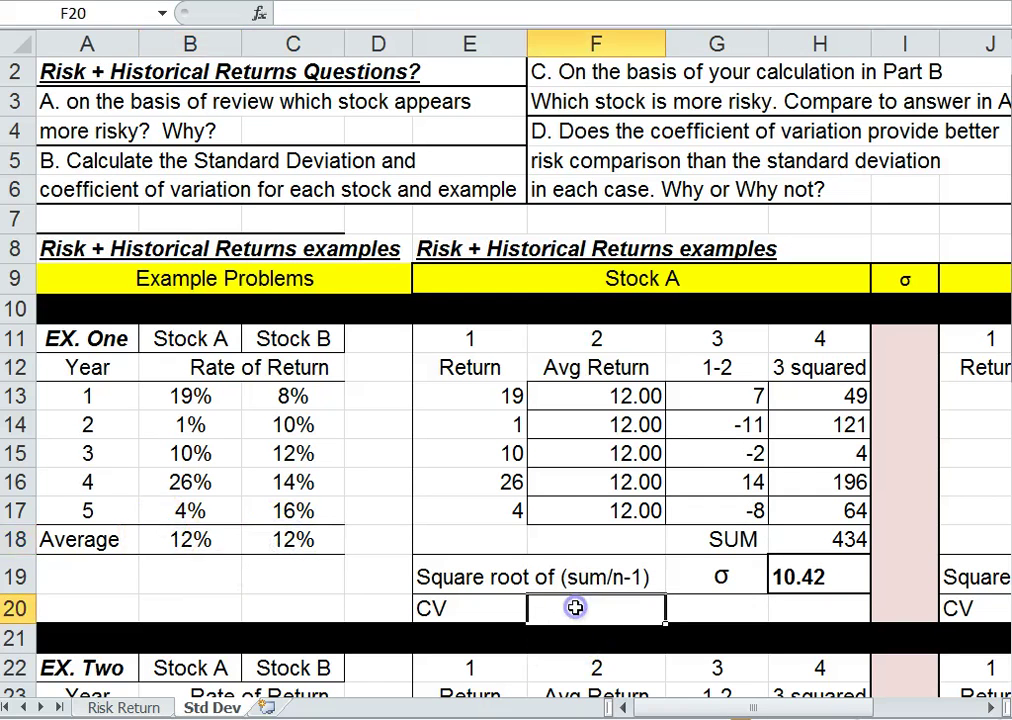
click(805, 572)
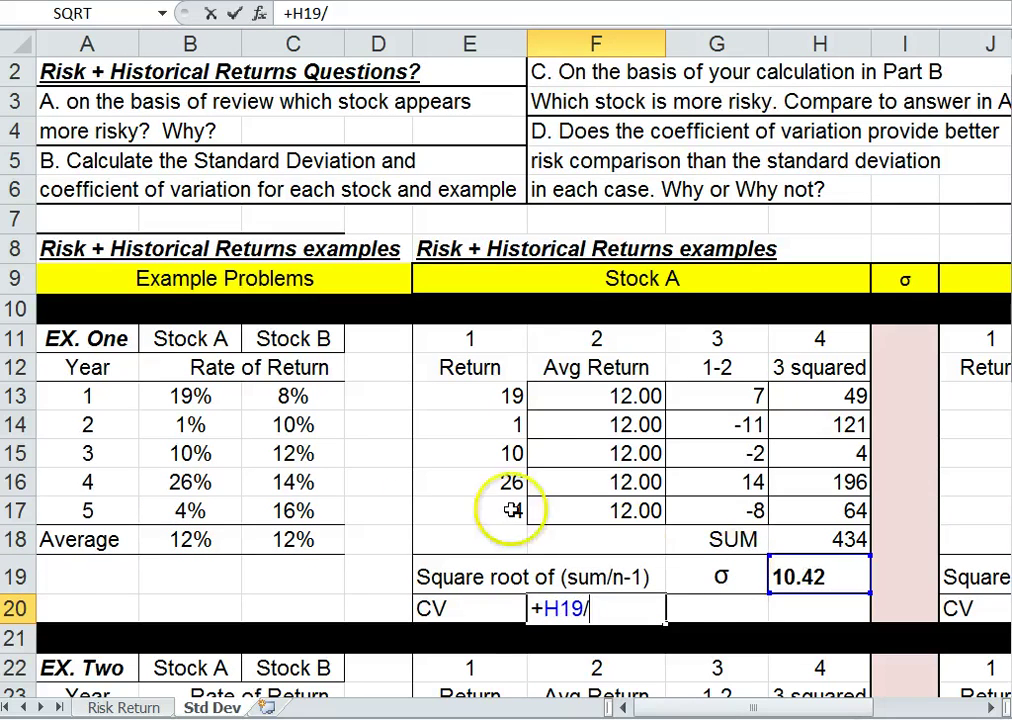
click(189, 538)
key(Return)
Step: Remove one displayed decimal from Stock A's CV in F20 and look for a number format to apply
click(570, 606)
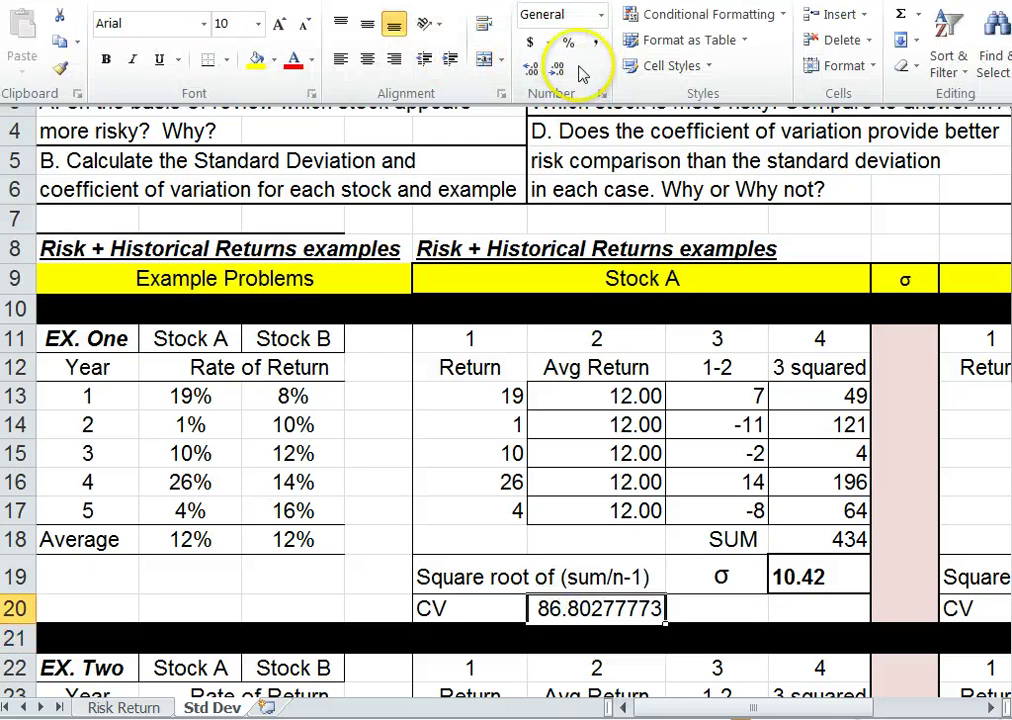
click(555, 68)
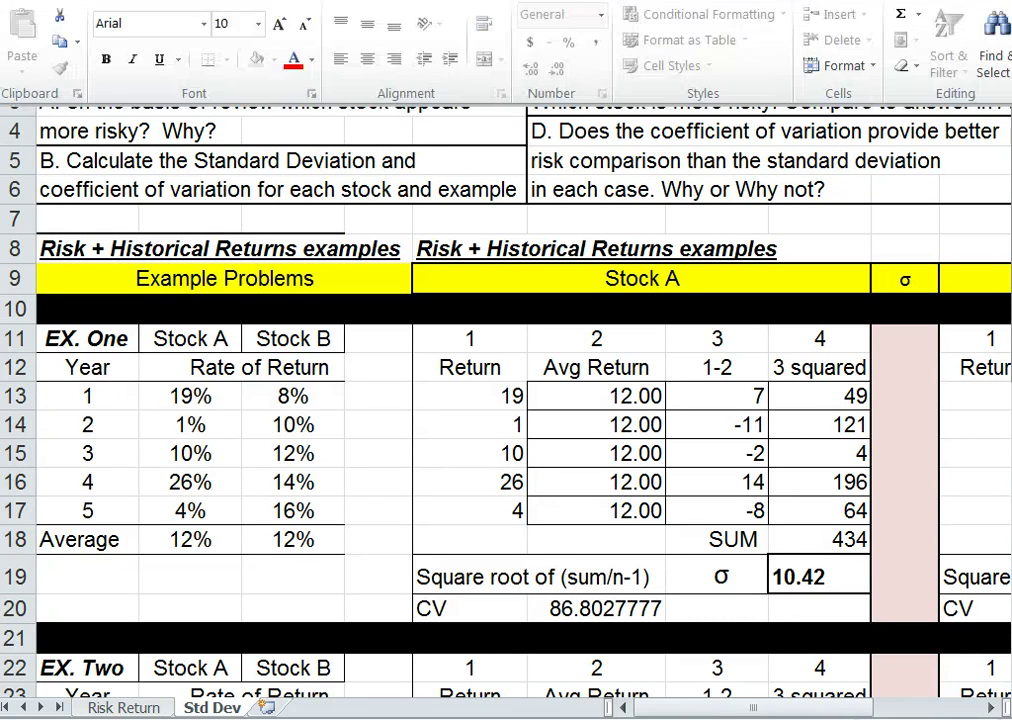
key(alt+f)
key(Escape)
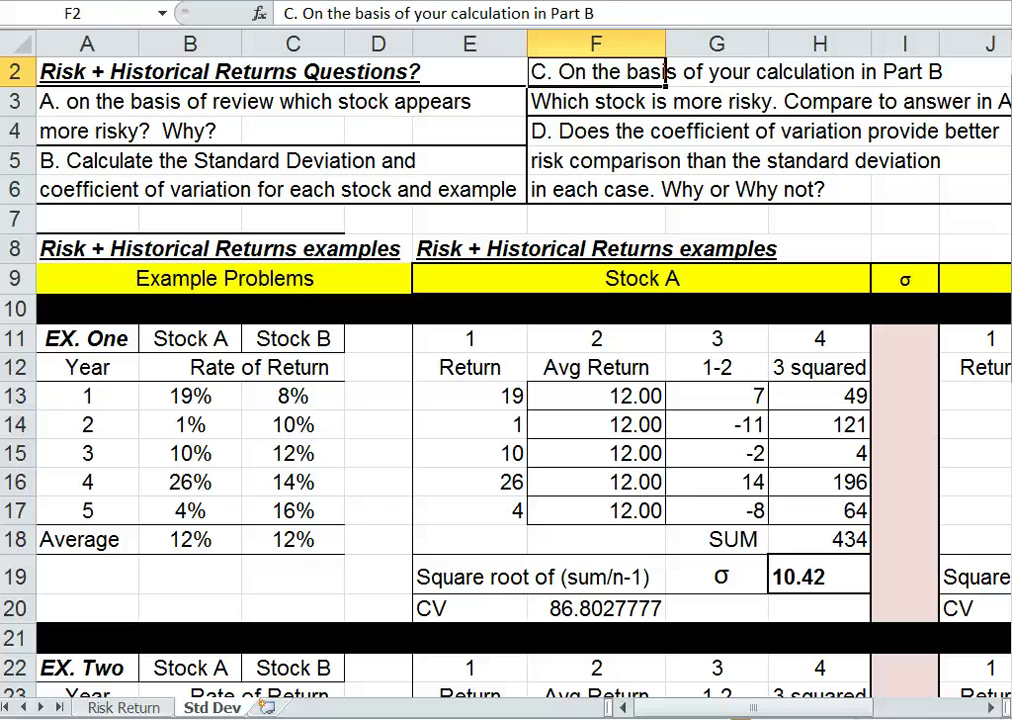
key(alt+m)
key(alt+h)
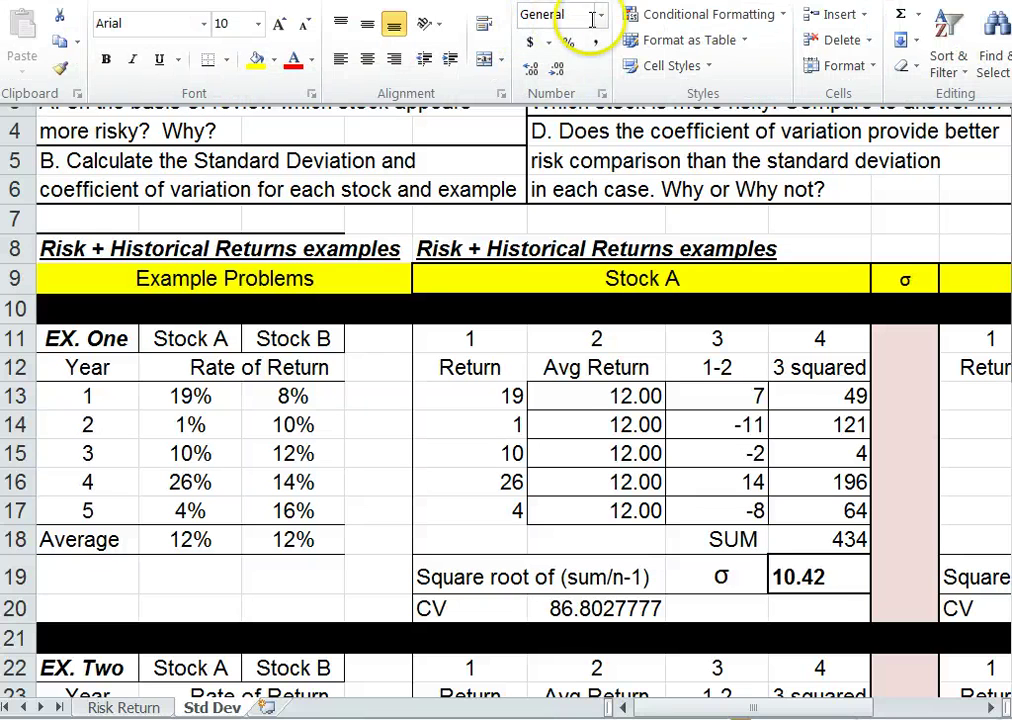
click(594, 18)
click(598, 110)
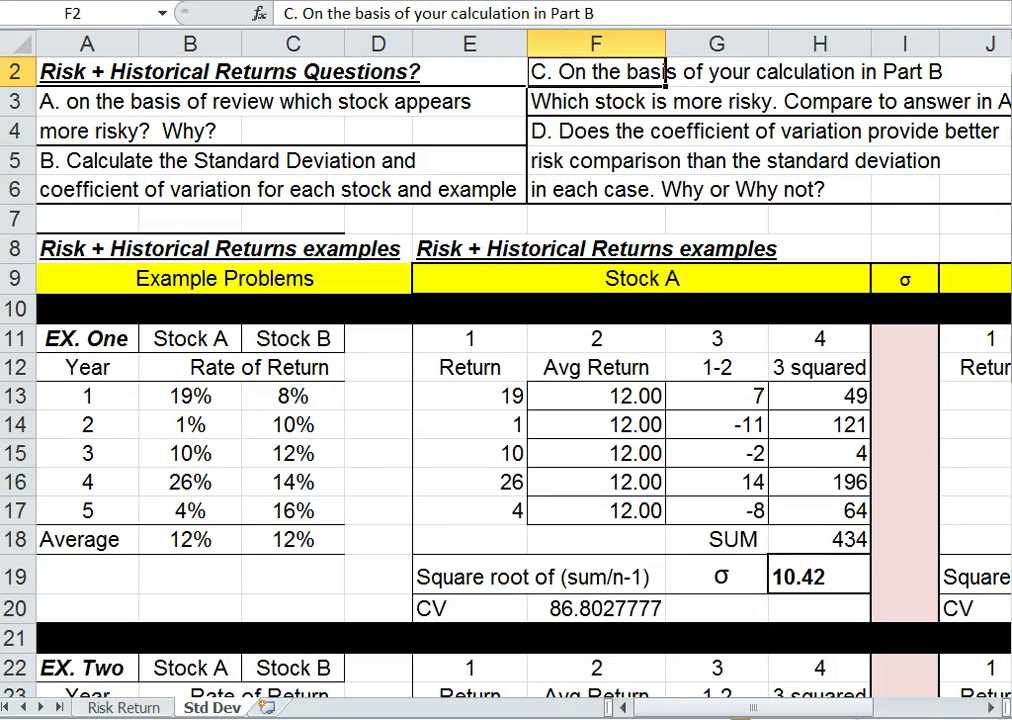
Step: Keep the ribbon permanently expanded by turning off its Minimize the Ribbon option
right_click(557, 2)
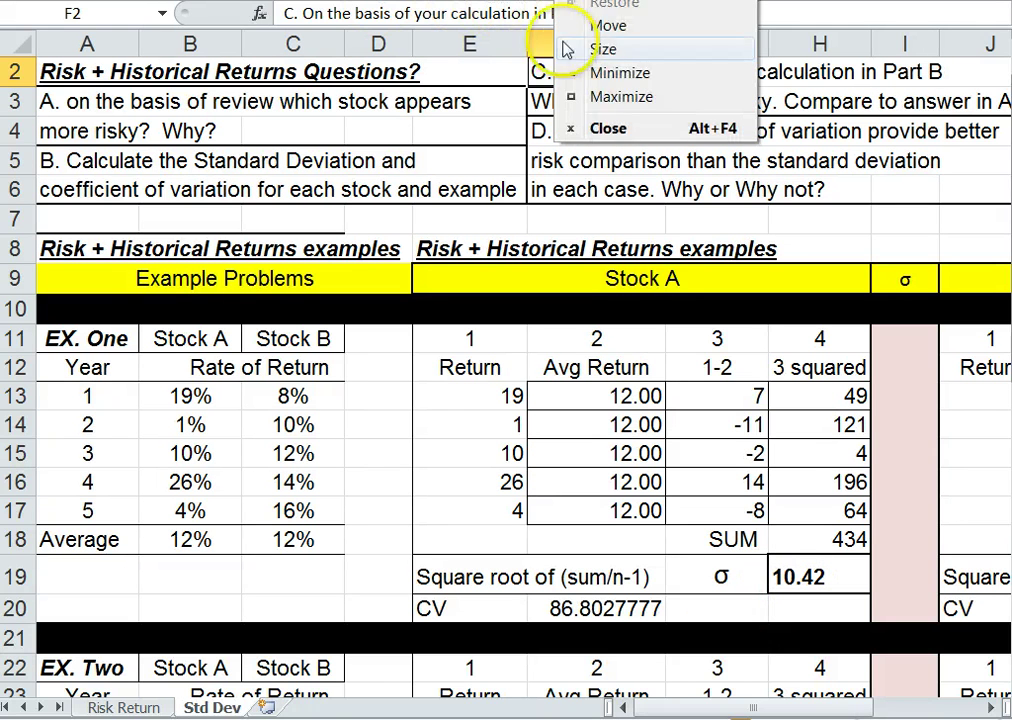
key(Escape)
right_click(493, 5)
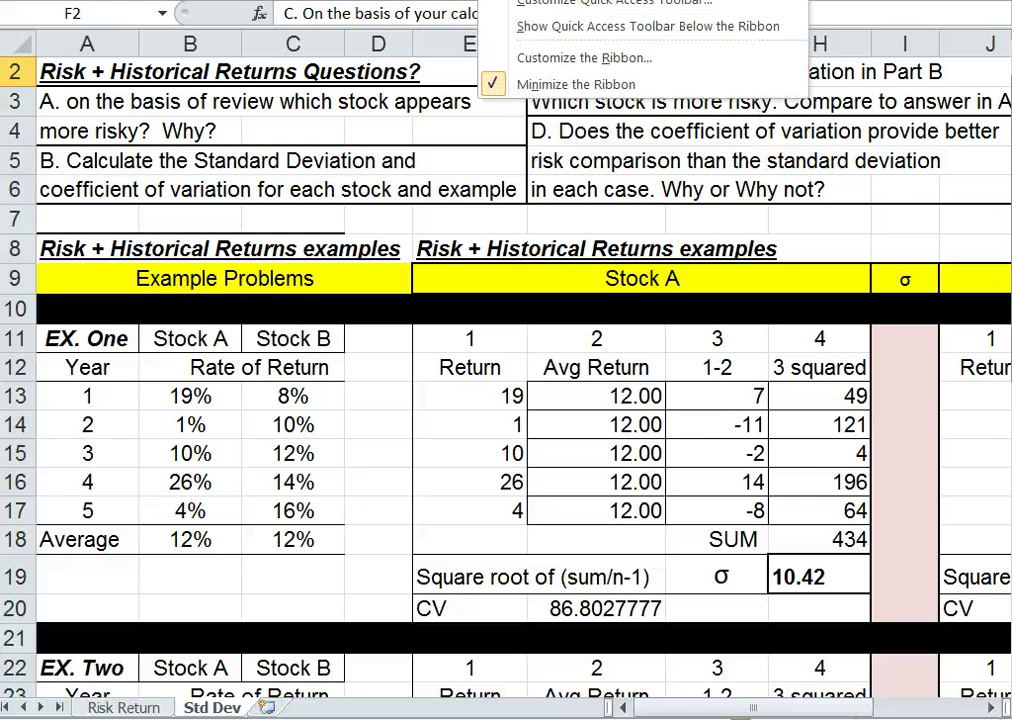
click(500, 84)
Step: Display Stock A's CV in F20 with one decimal place, and minimize the ribbon again
click(555, 70)
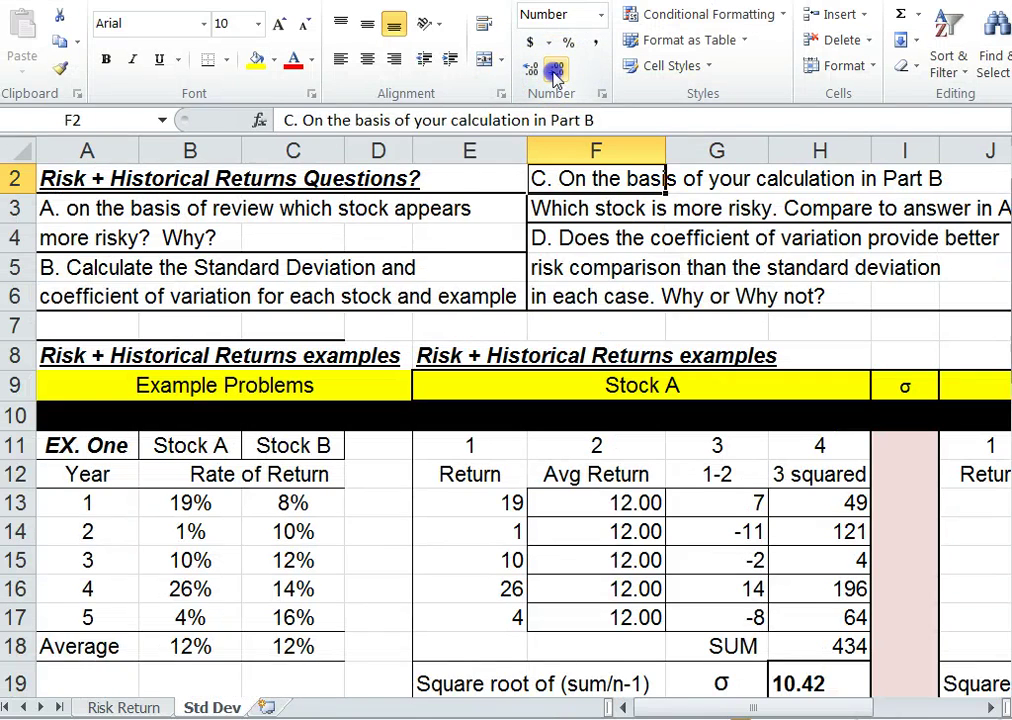
scroll(605, 235, down, 2)
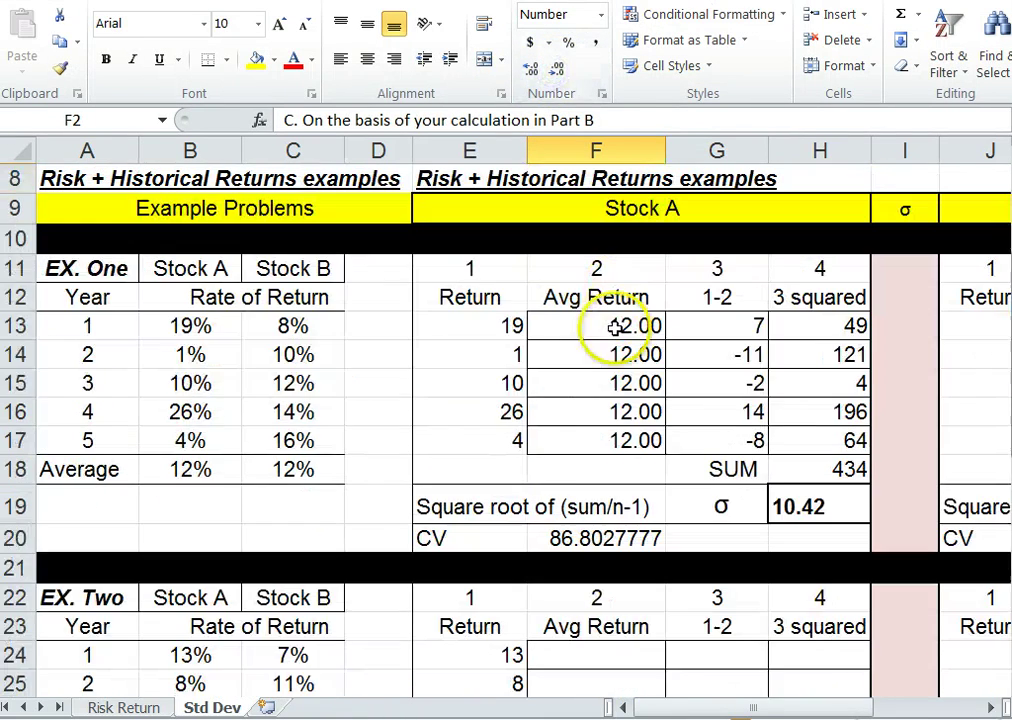
click(595, 540)
click(557, 70)
click(557, 70)
click(557, 70)
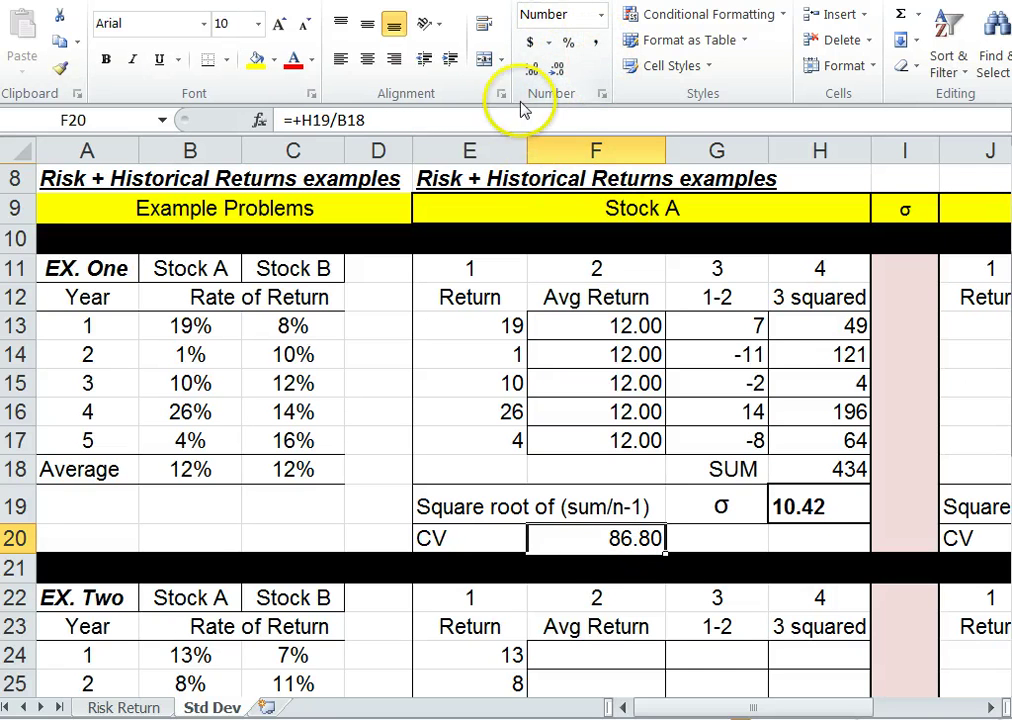
click(560, 70)
right_click(597, 72)
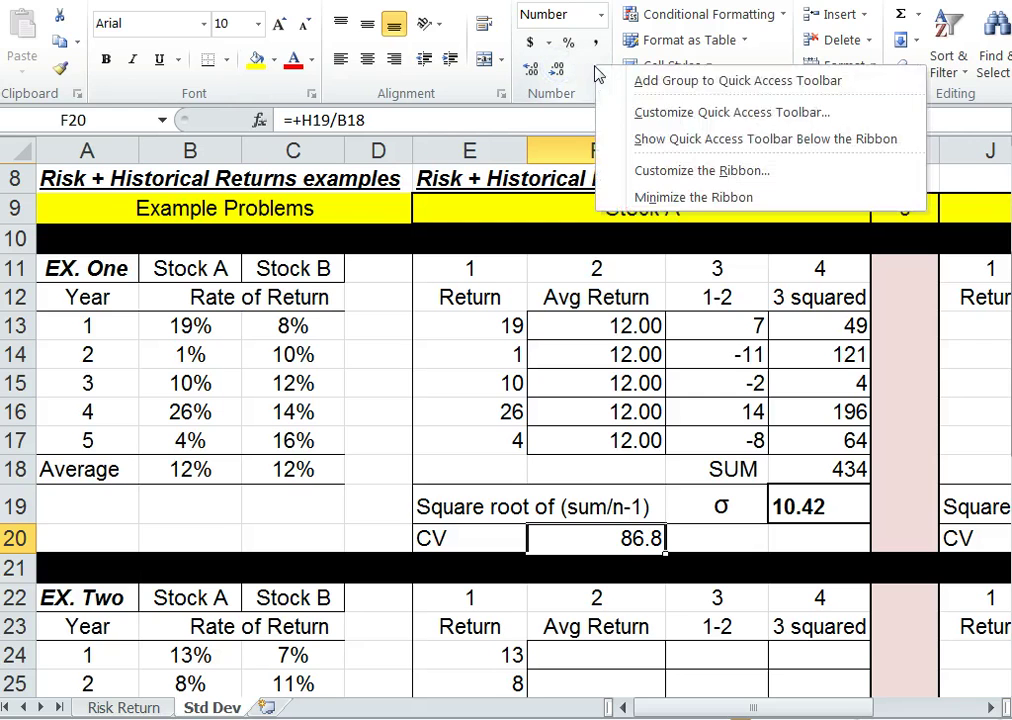
click(650, 198)
Step: Reference Stock B's average rate of return in its first Avg Return cell, K13, with =+C18
click(505, 334)
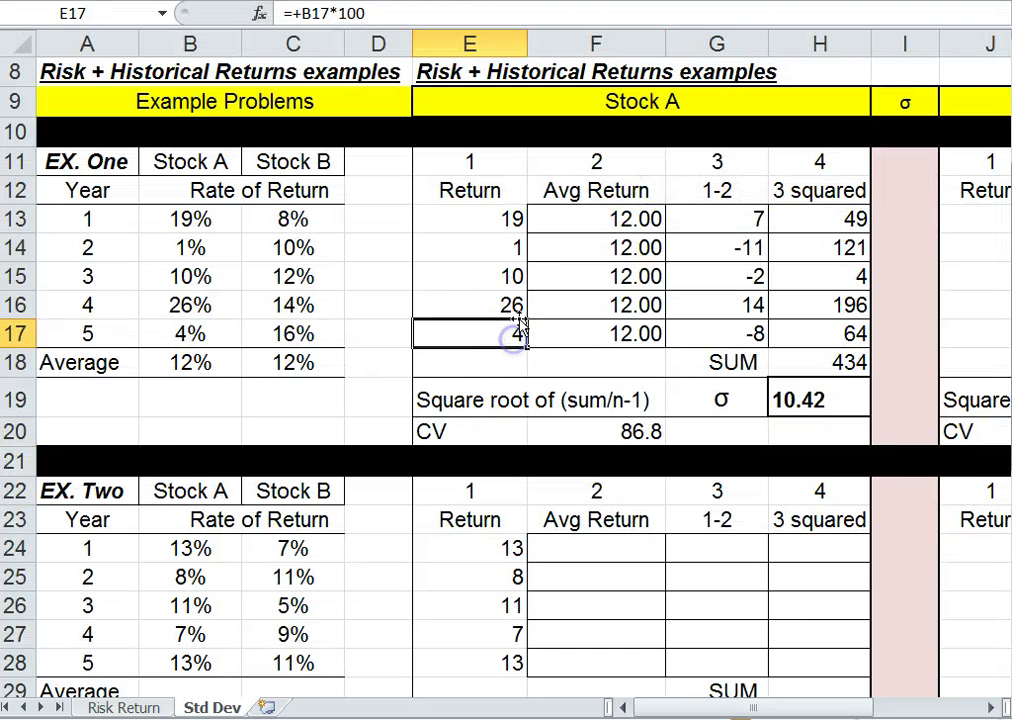
key(Right)
key(Right)
key(Right)
key(Right)
key(Right)
key(Right)
key(Right)
key(Right)
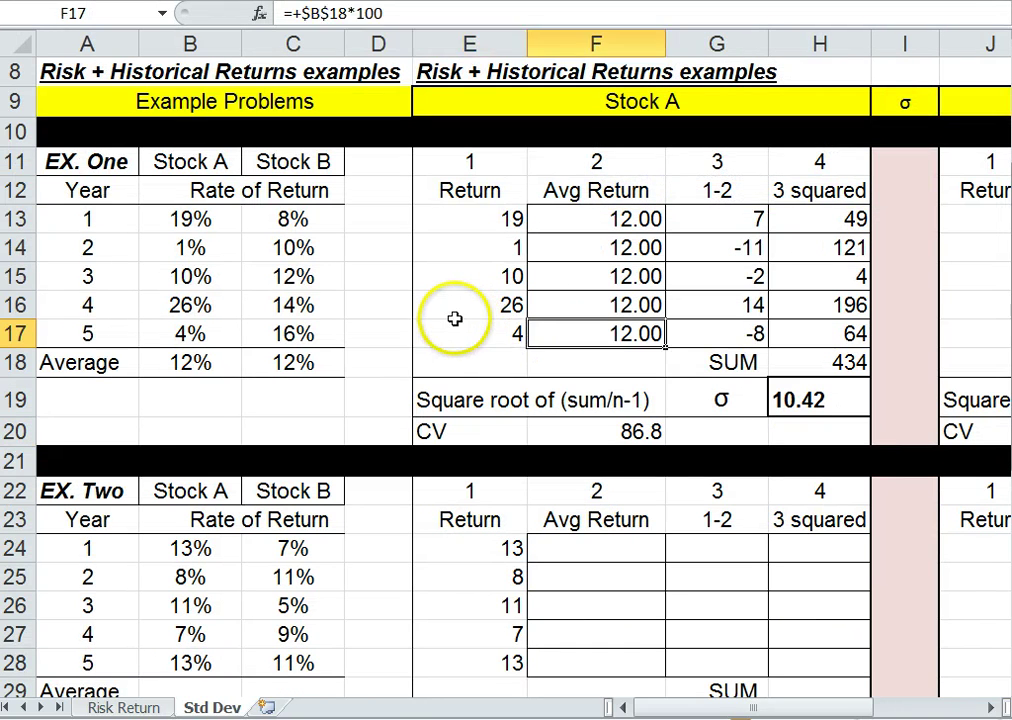
key(Right)
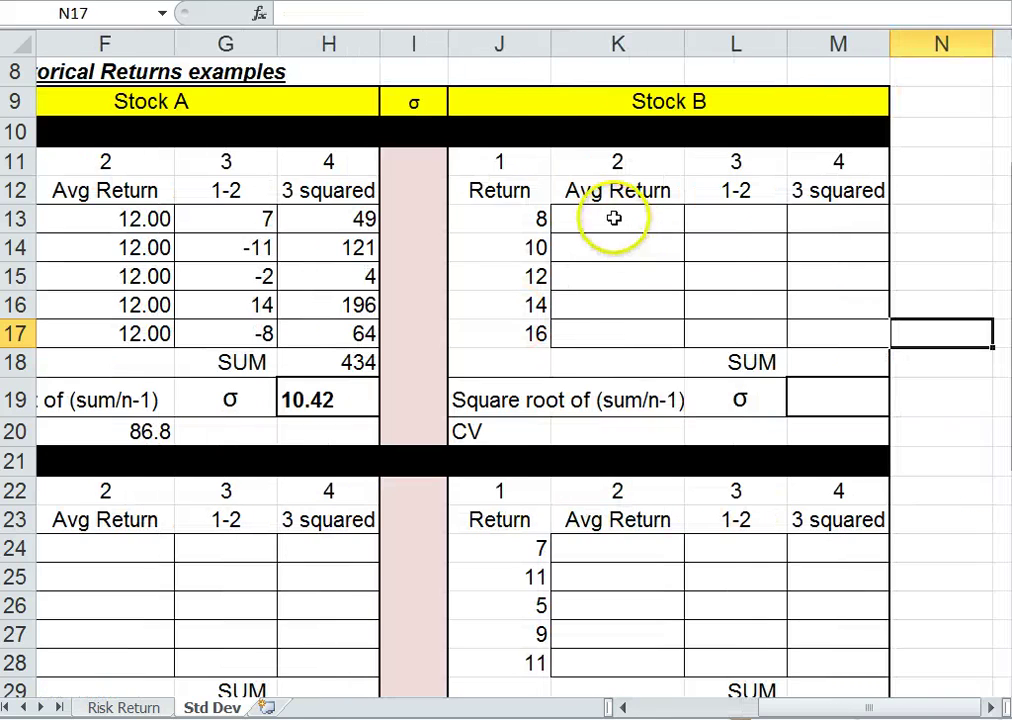
click(612, 220)
text(+)
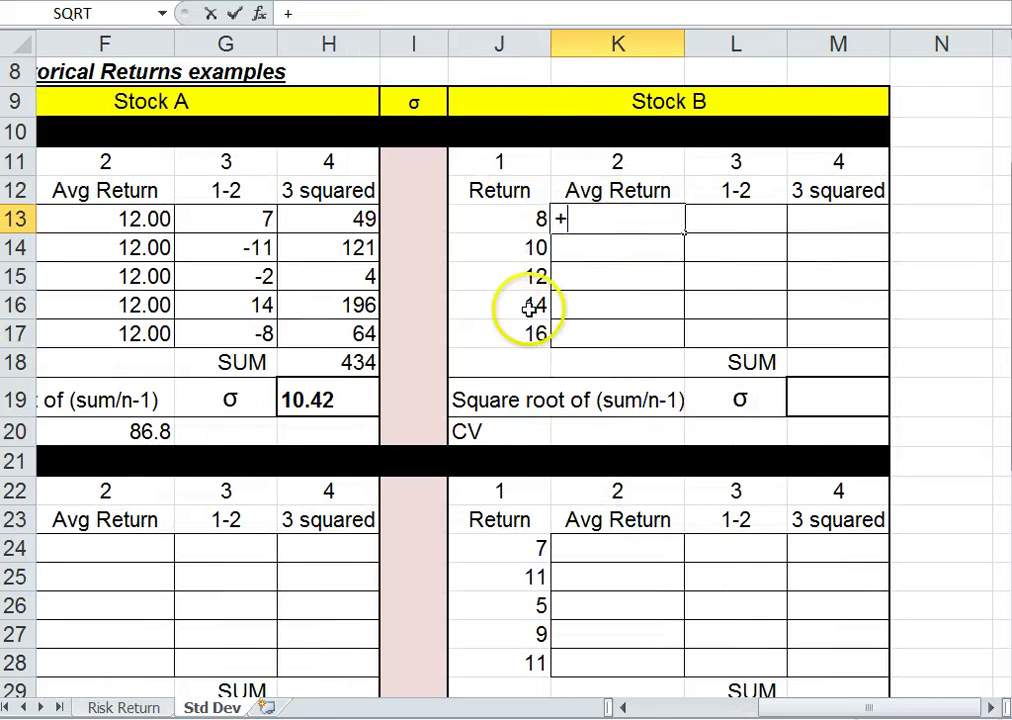
key(Left)
key(Left)
key(Left)
key(Left)
key(Left)
key(Left)
key(Left)
key(Left)
key(Left)
key(Left)
key(Down)
key(Down)
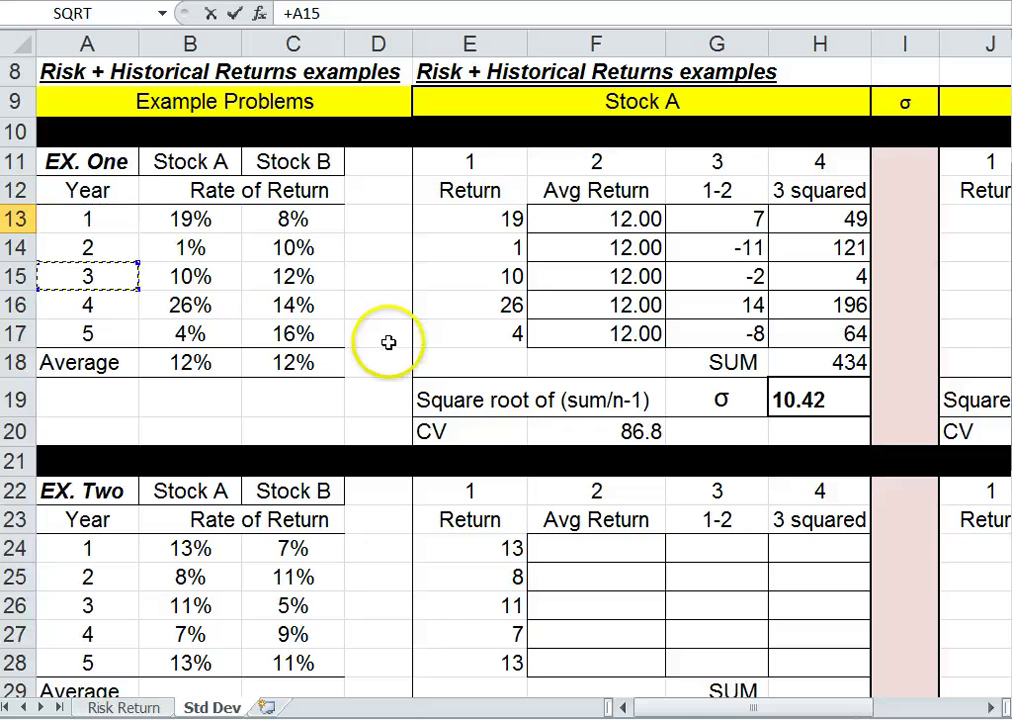
key(Down)
key(Right)
key(Right)
key(Down)
key(Left)
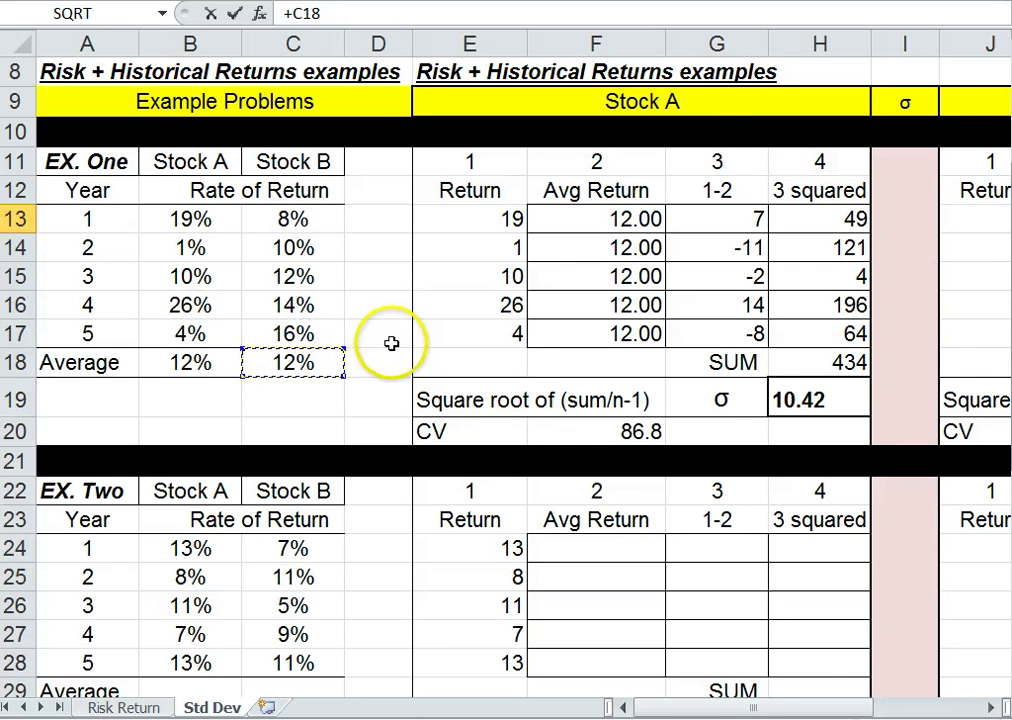
key(Return)
Step: Make the K13 reference absolute and convert it to a whole number with =+$C$18*100
click(893, 220)
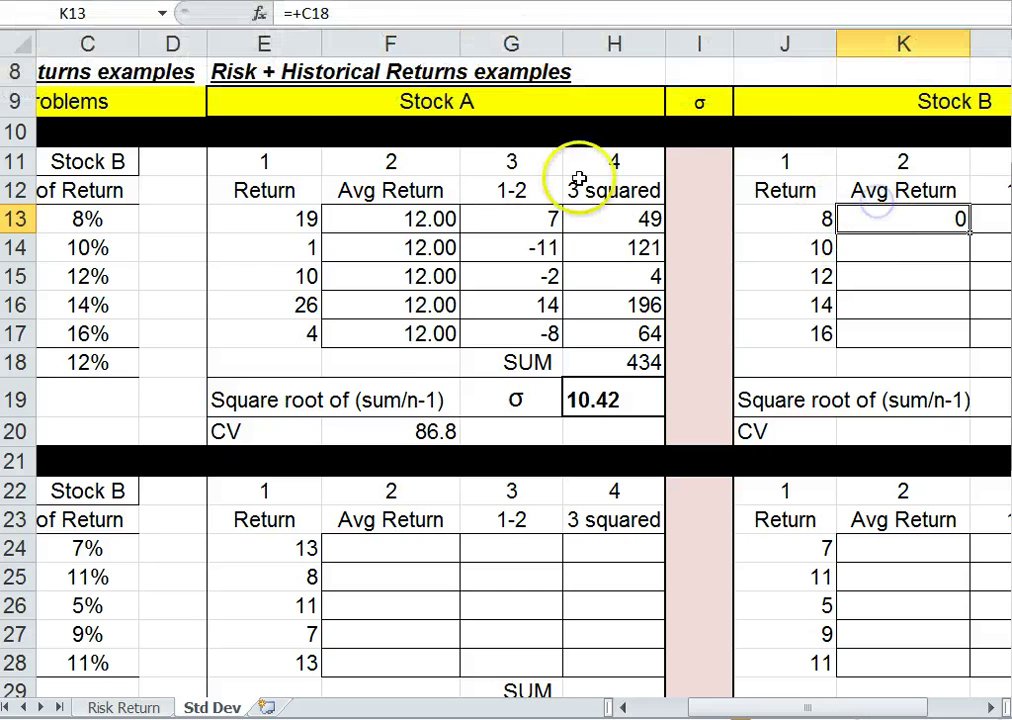
click(290, 13)
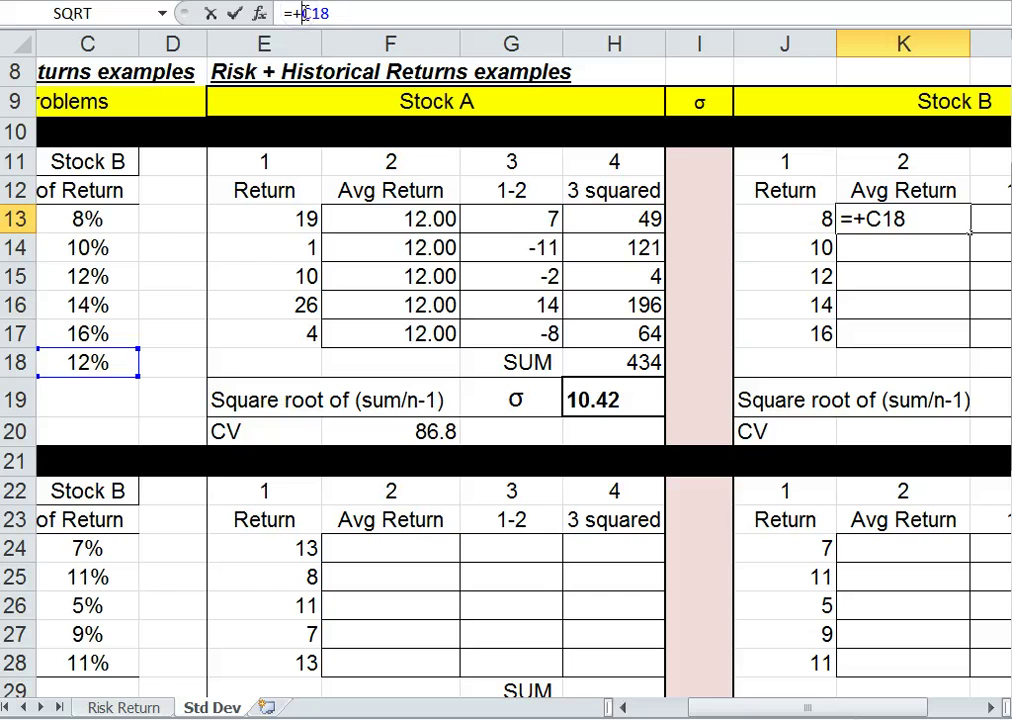
key(F4)
click(367, 15)
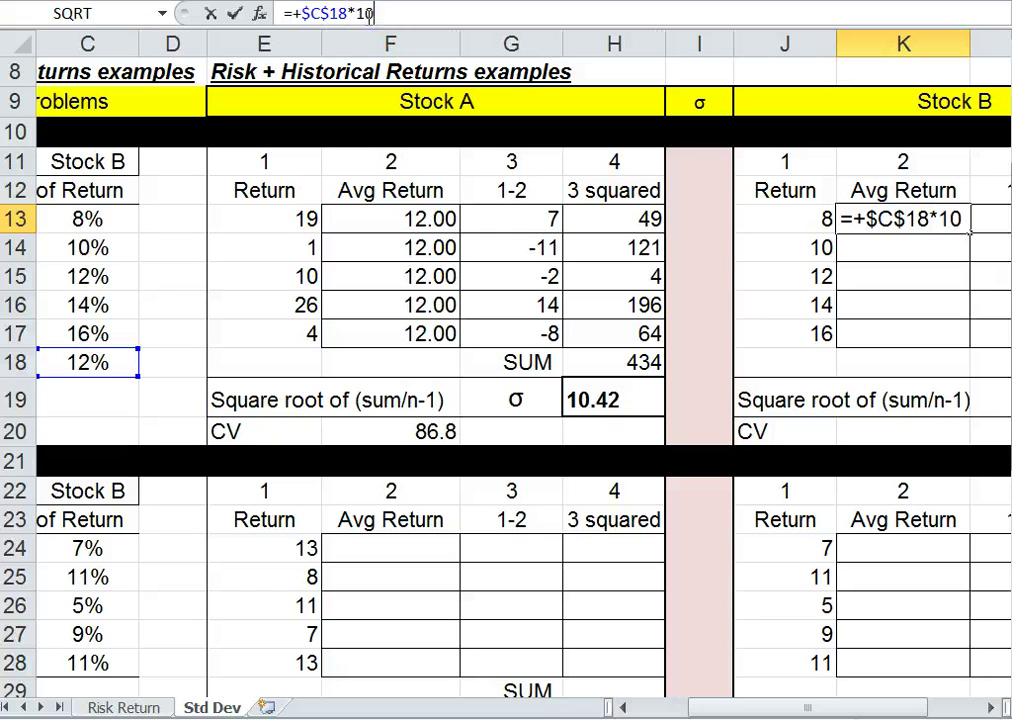
text(*10)
key(Return)
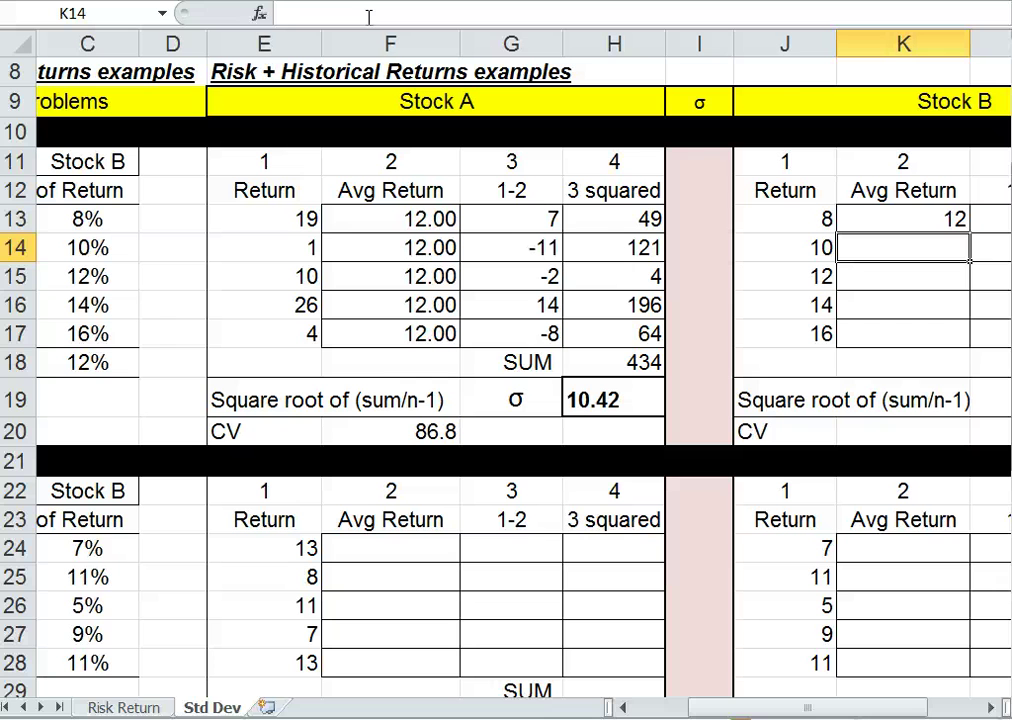
Step: Fill Stock B's Avg Return formula from K13 down through K17, undoing the fill that overshoots to K20
click(987, 710)
click(987, 710)
click(987, 710)
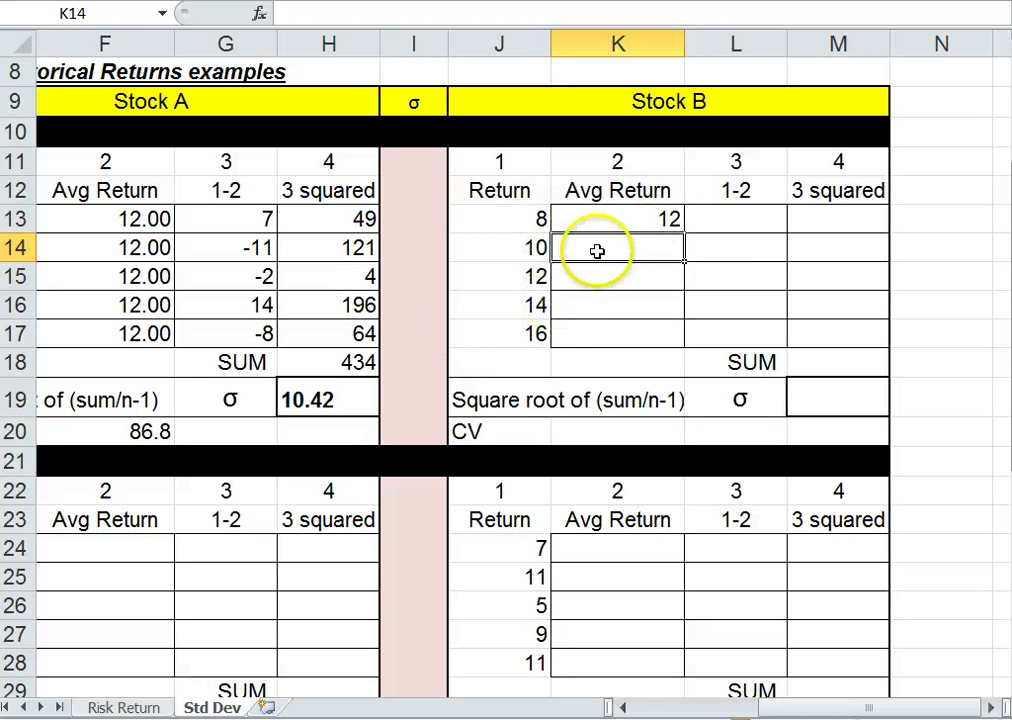
click(636, 219)
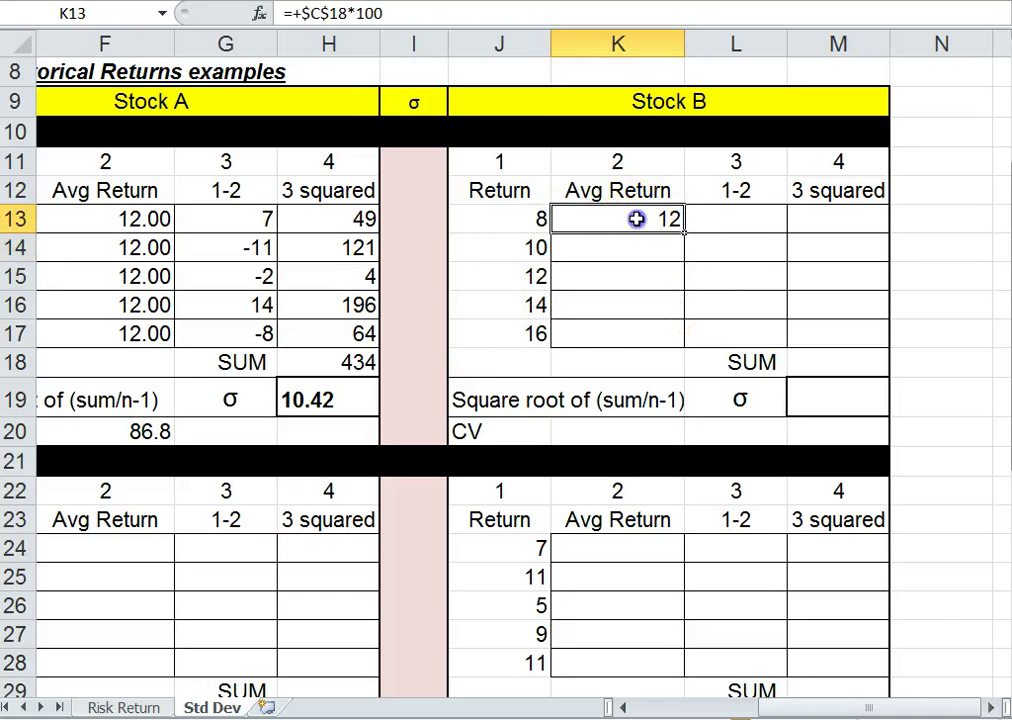
drag(687, 230, 686, 440)
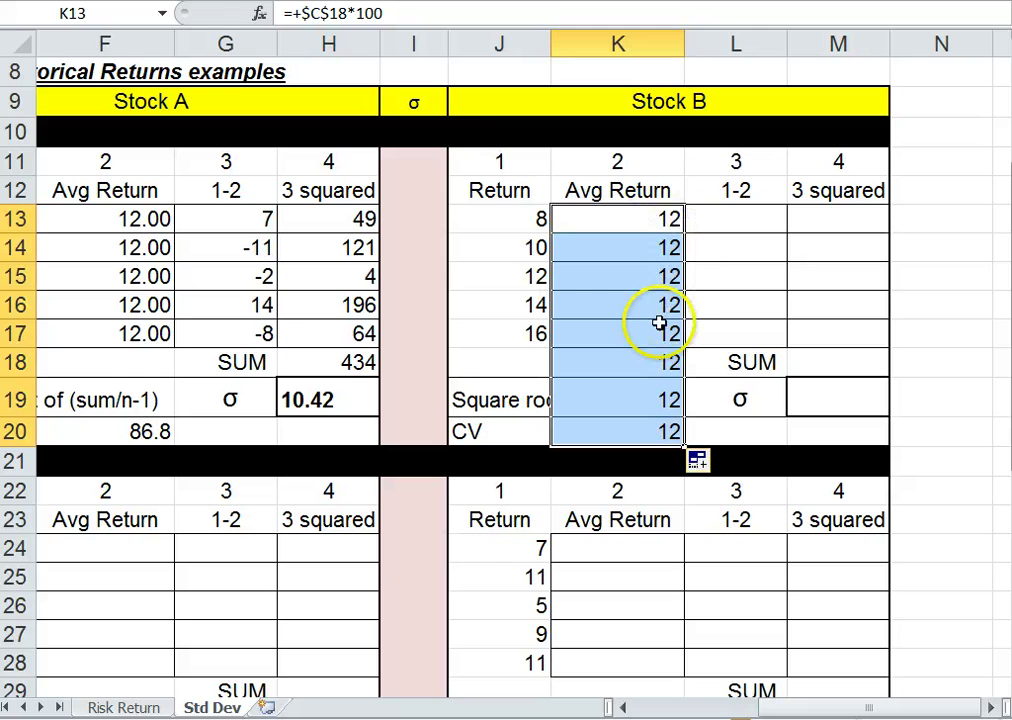
key(ctrl+z)
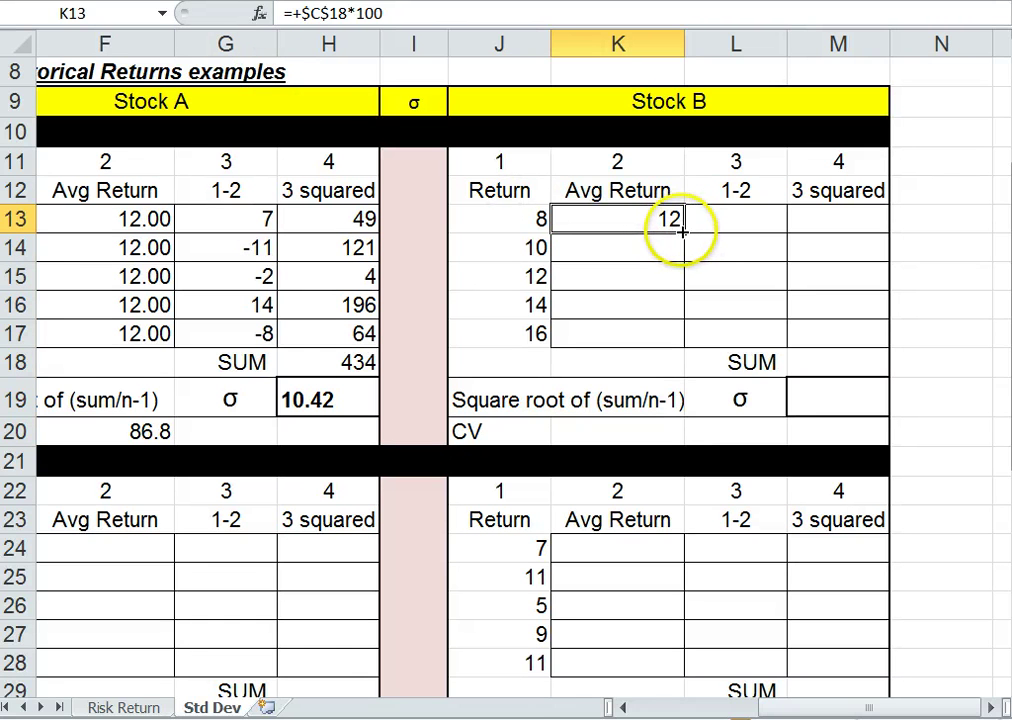
drag(684, 232, 685, 343)
Step: Calculate Stock B's first 1-2 deviation in L13 with =+J13-K13
click(749, 218)
text(+)
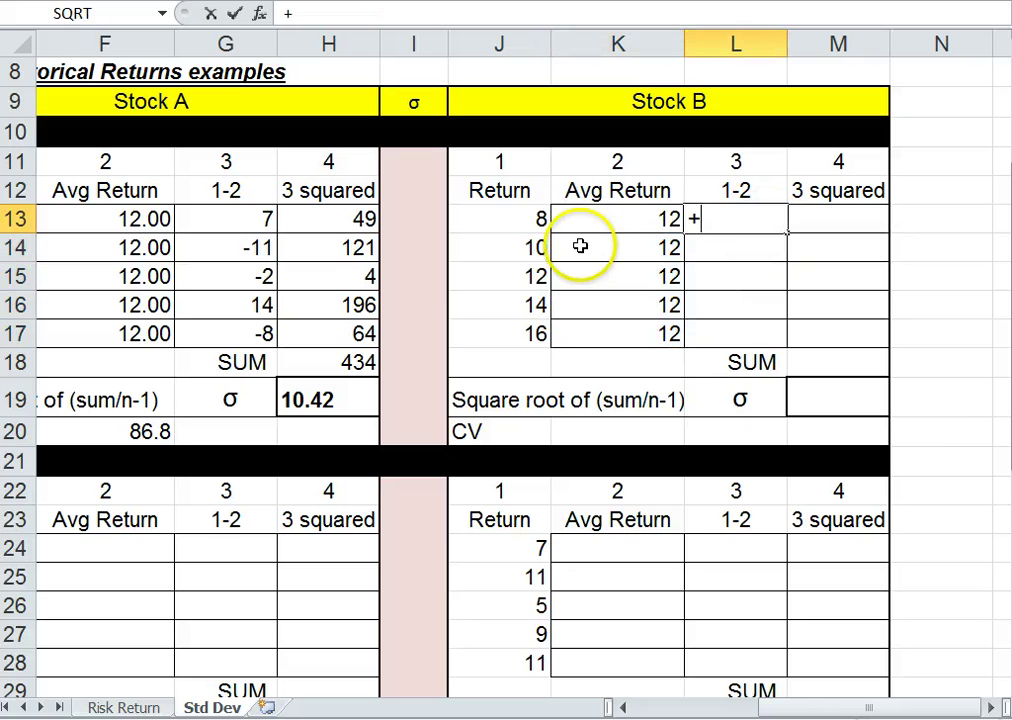
click(503, 220)
text(-)
click(608, 220)
key(Return)
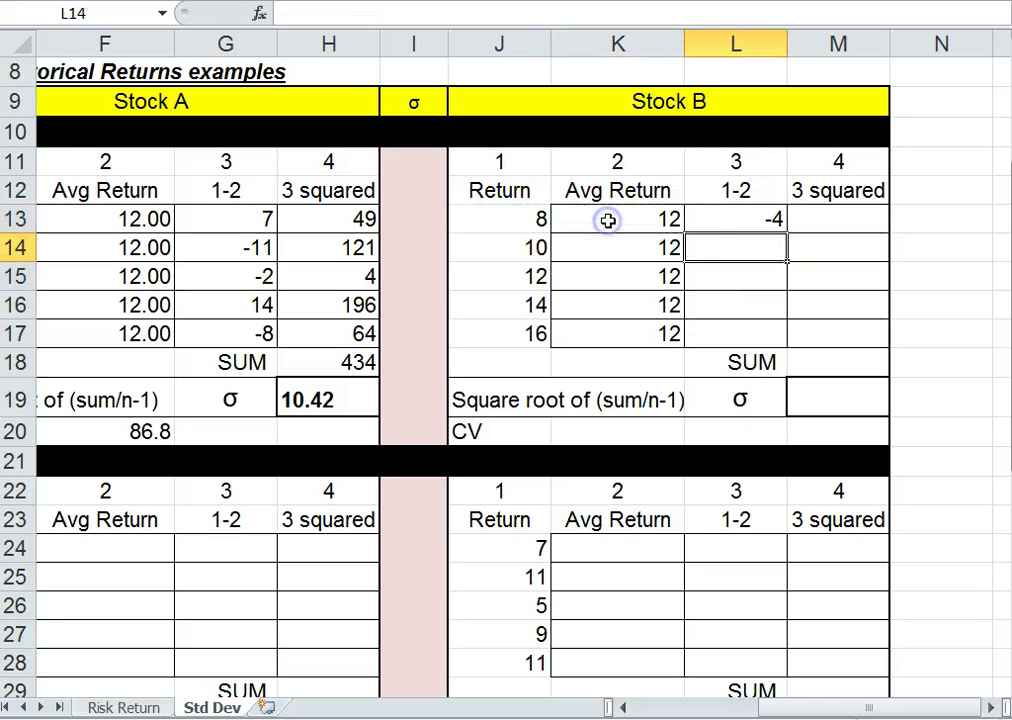
click(728, 220)
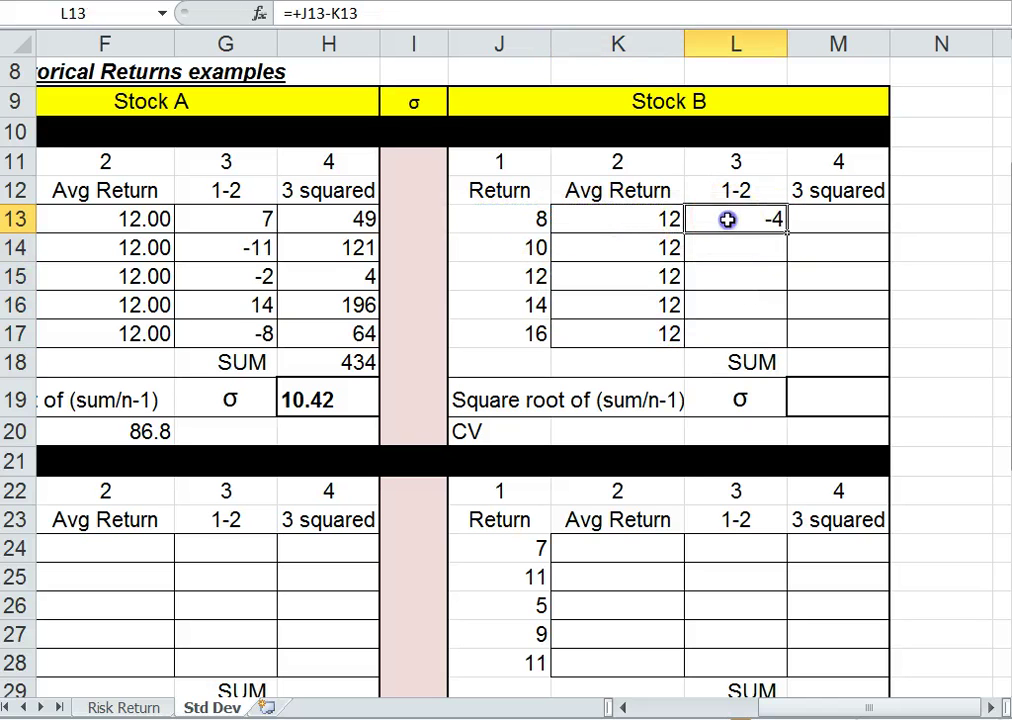
Step: Square Stock B's first deviation in M13 with =+L13^2 and fill both L13 and M13 down through row 17
click(814, 224)
text(+)
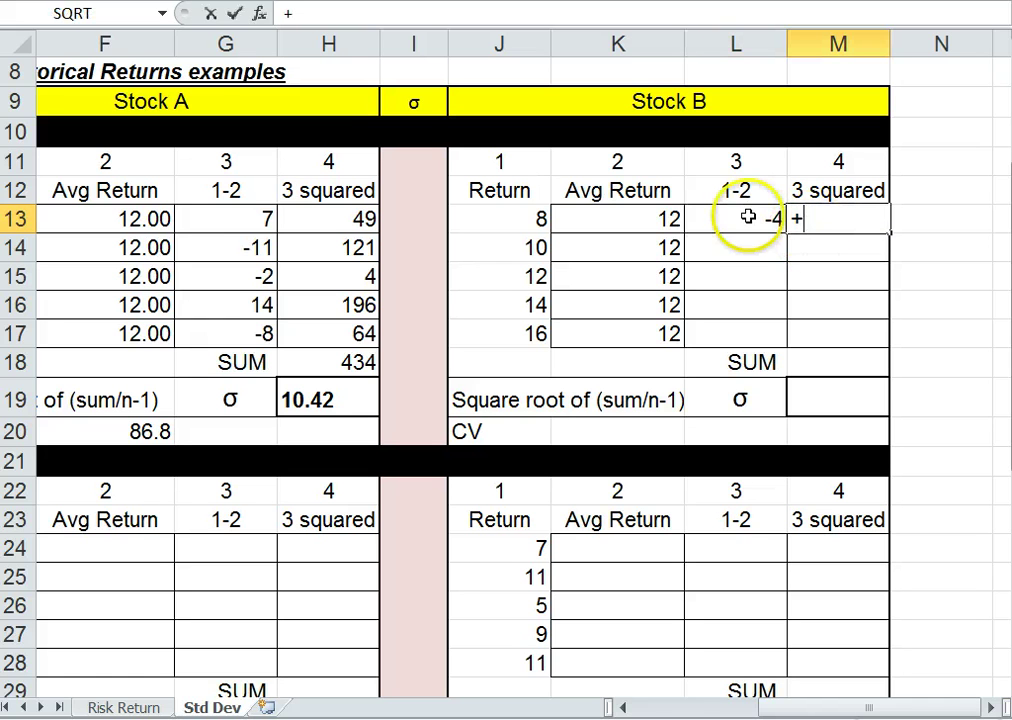
click(748, 217)
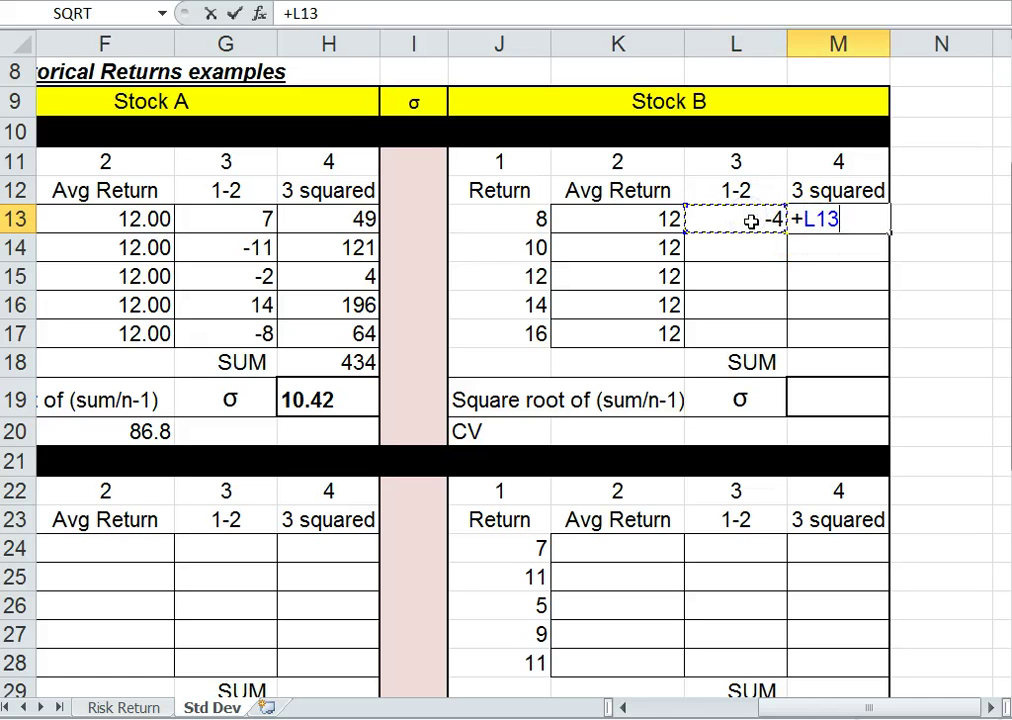
text(^2)
key(Return)
drag(777, 210, 888, 340)
Step: Total Stock B's 3 squared column in M18 with AutoSum
click(843, 352)
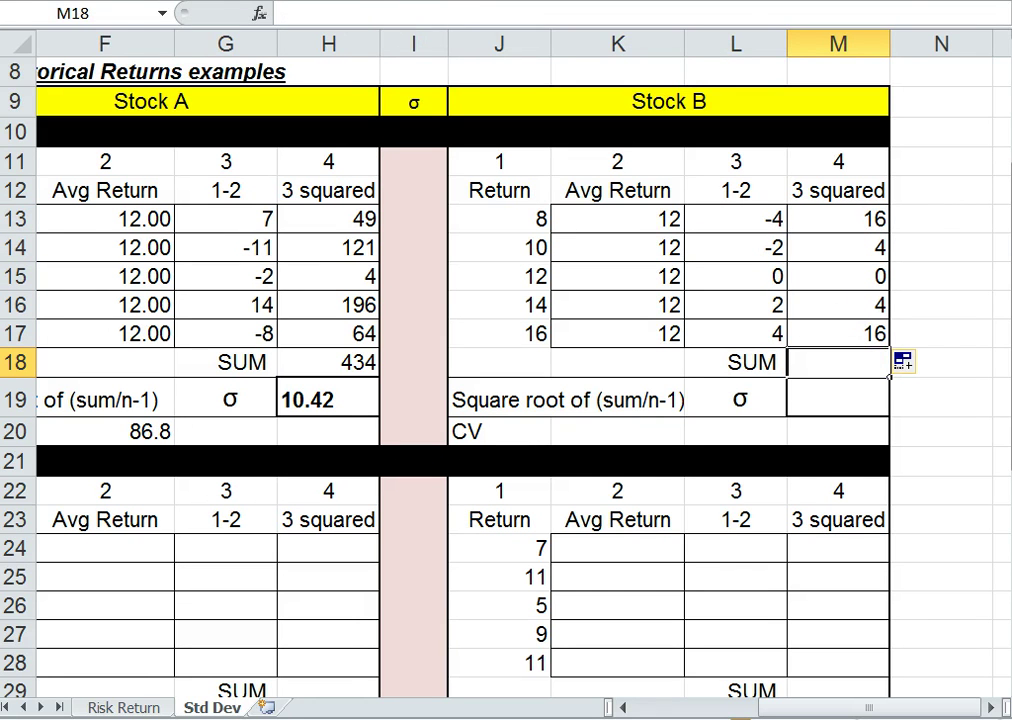
click(124, 11)
key(Return)
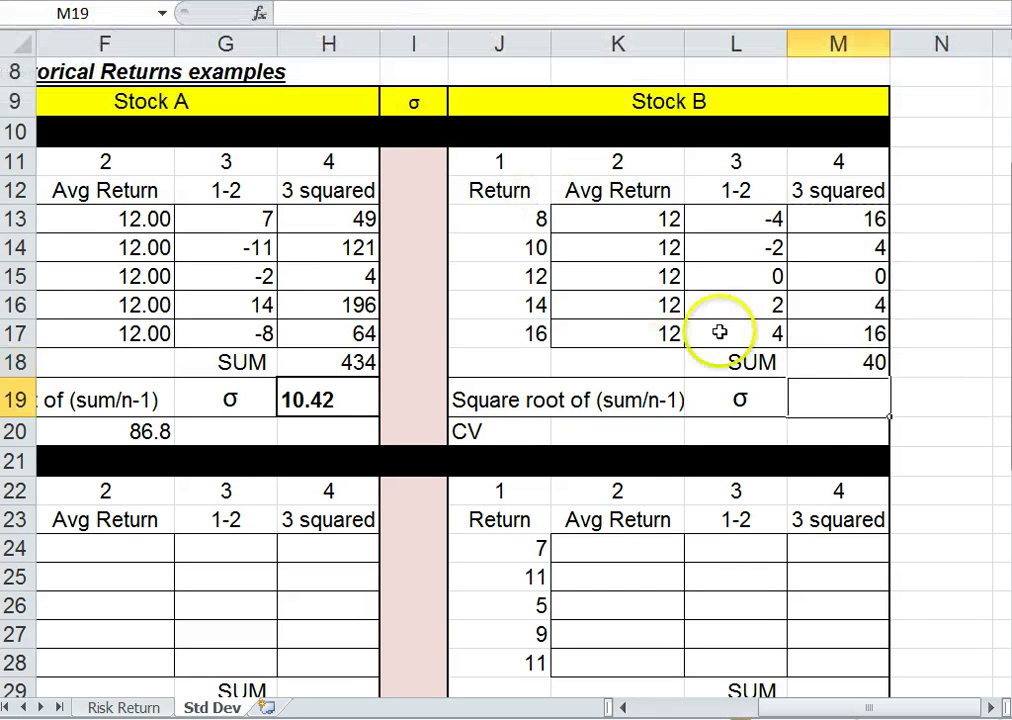
Step: Copy Stock A's standard deviation formula from H19 into M19 so Stock B uses =SQRT(M18/4)
key(Left)
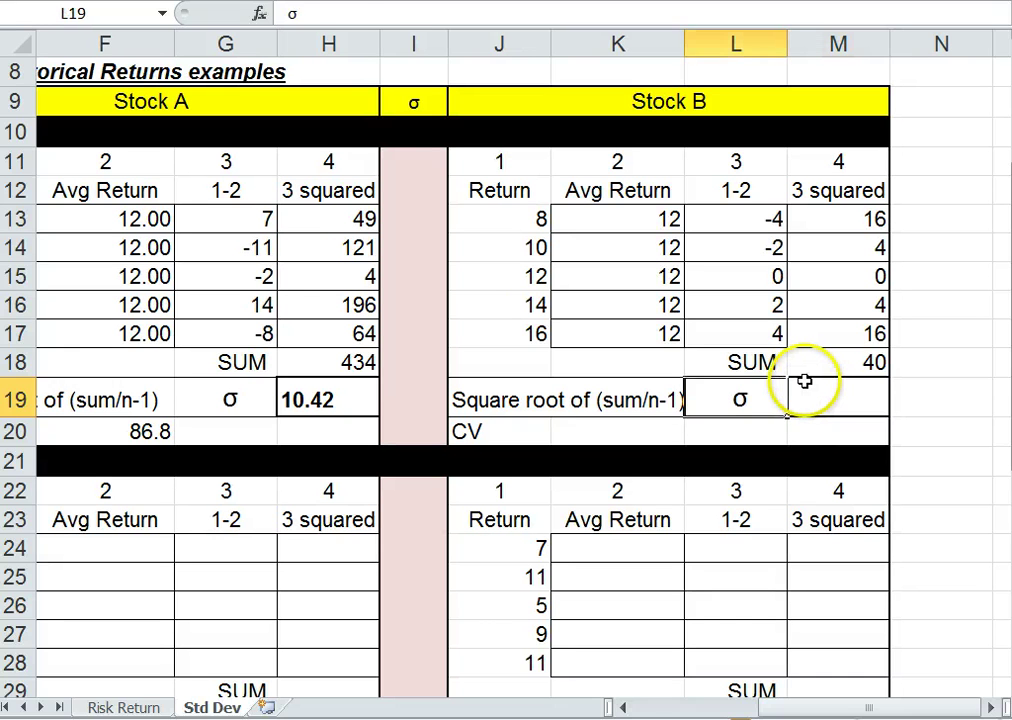
key(Left)
key(Left)
key(Left)
key(Left)
key(ctrl+c)
key(Right)
key(Right)
key(Right)
key(Right)
key(Right)
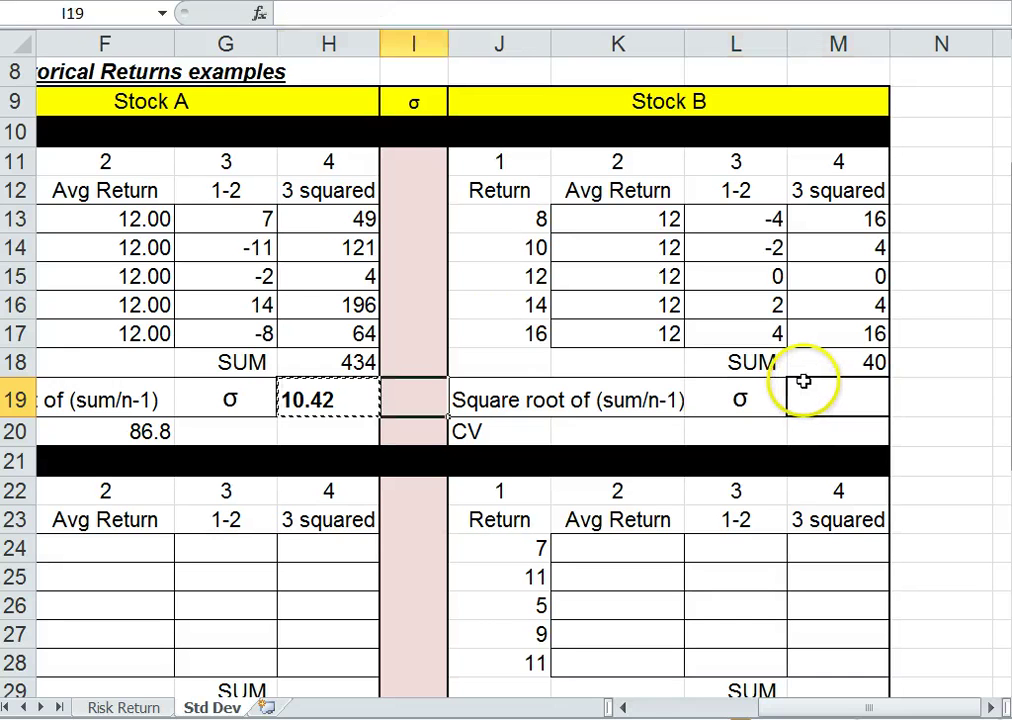
key(ctrl+v)
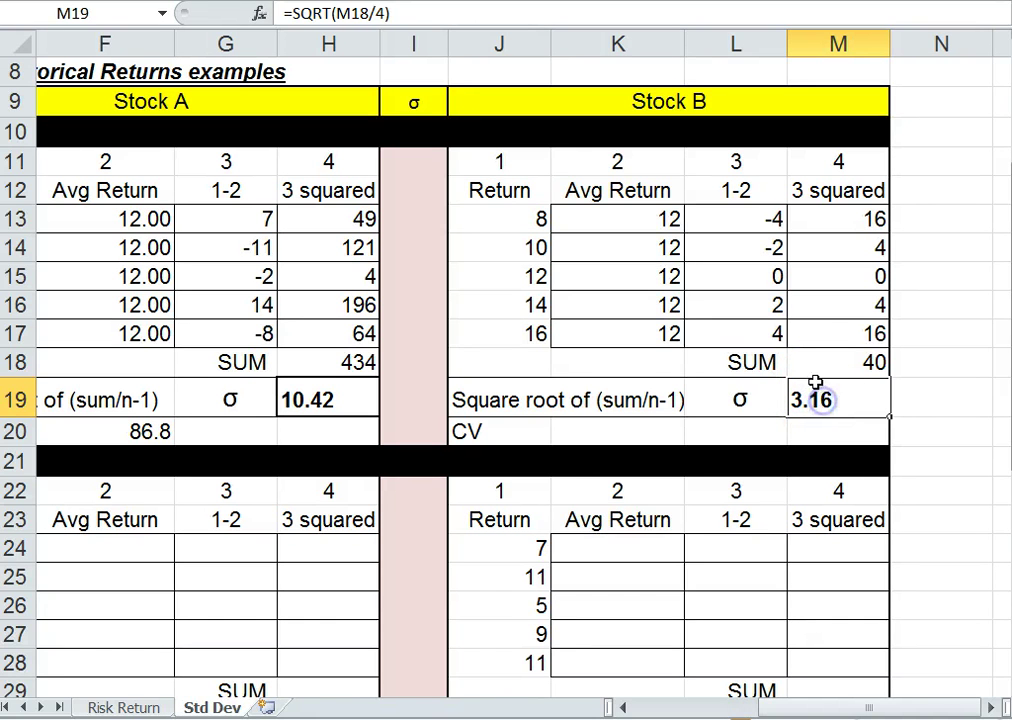
Step: Calculate Stock B's coefficient of variation in K20 with =+M19/C18
click(646, 432)
text(+)
click(812, 401)
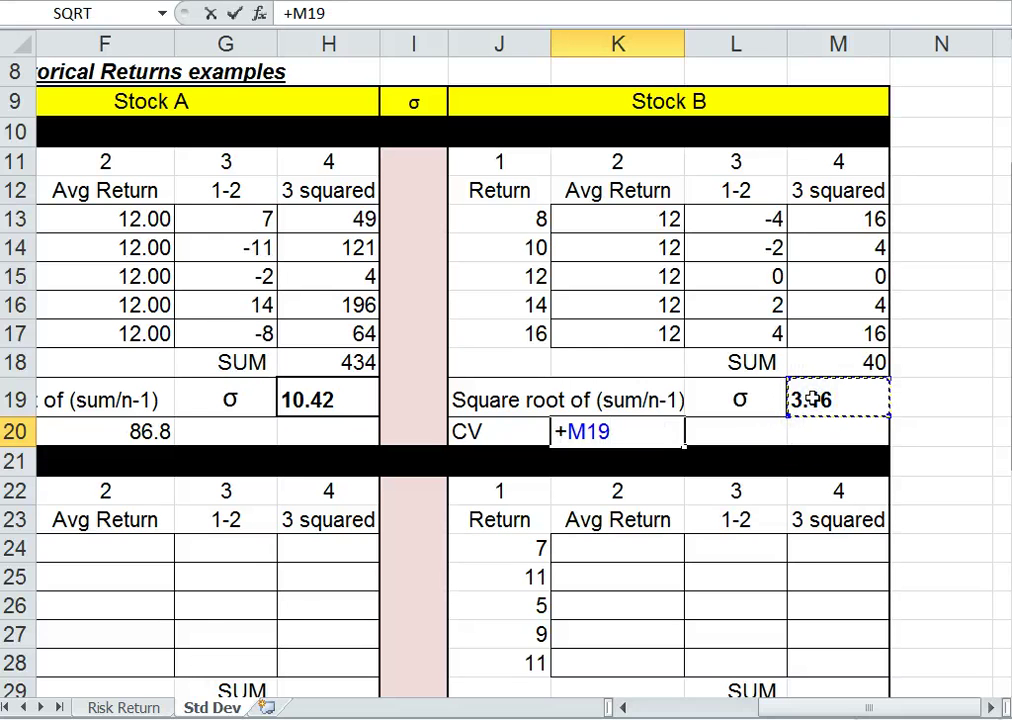
text(/)
key(Left)
key(Left)
key(Left)
key(Left)
key(Left)
key(Left)
key(Left)
key(Left)
key(Left)
key(Left)
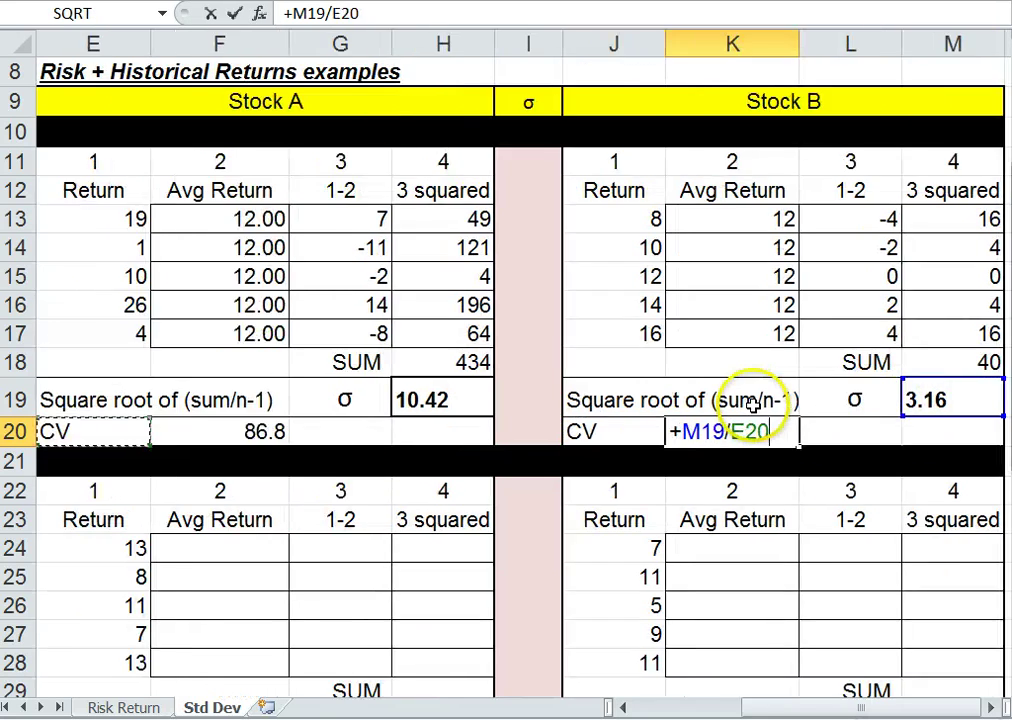
key(Return)
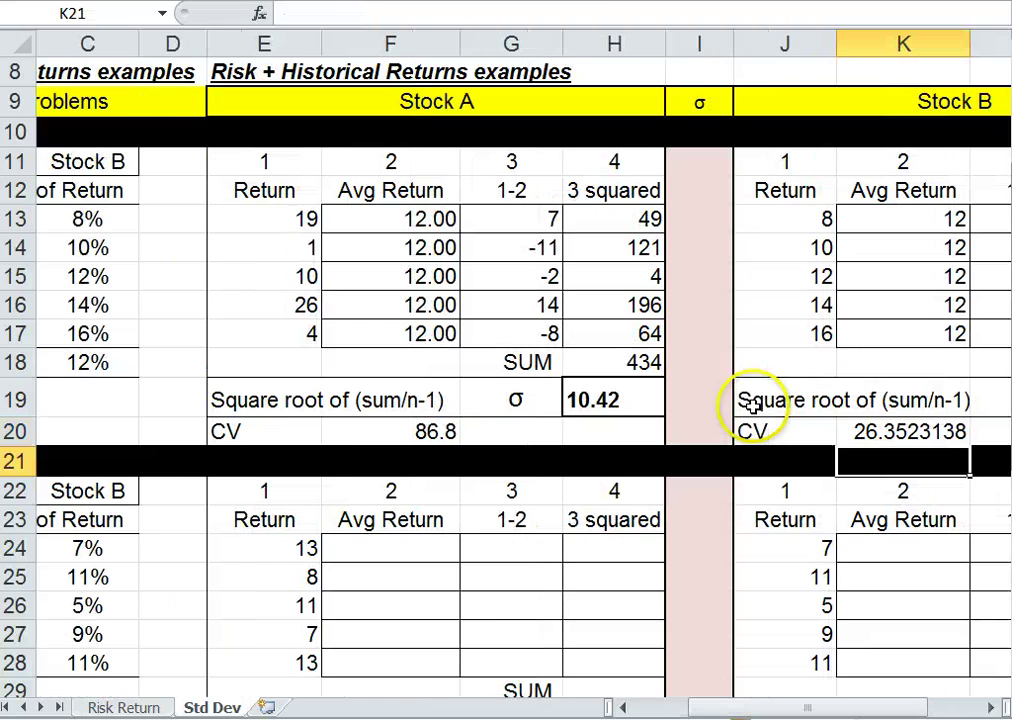
Step: Apply the Number format to Stock B's coefficient of variation in K20
click(860, 431)
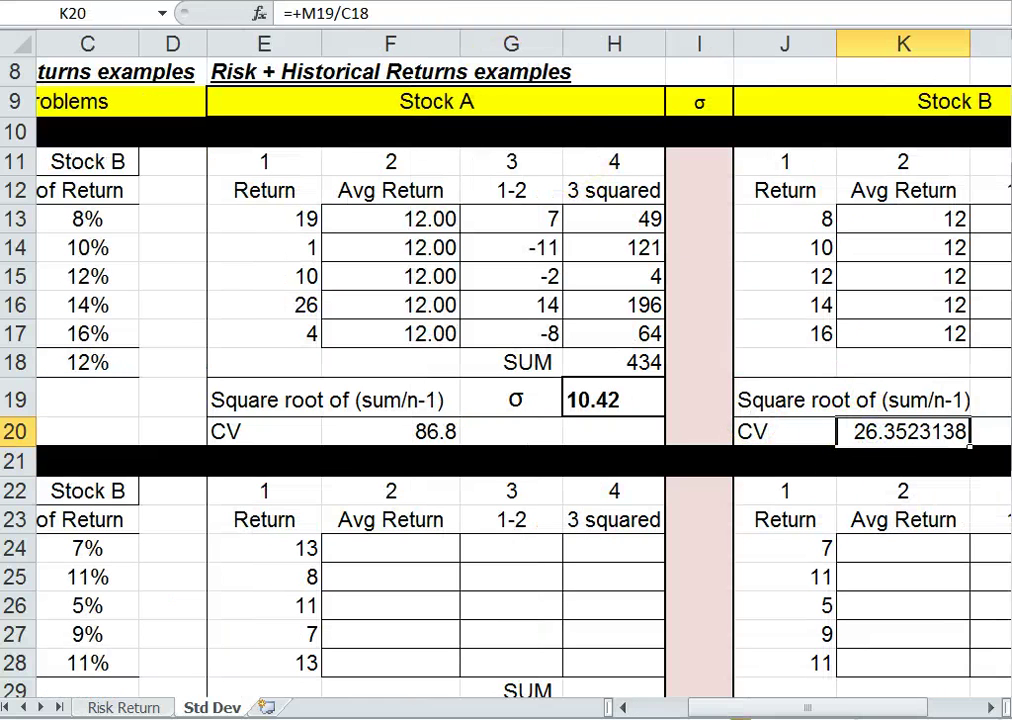
key(alt+a)
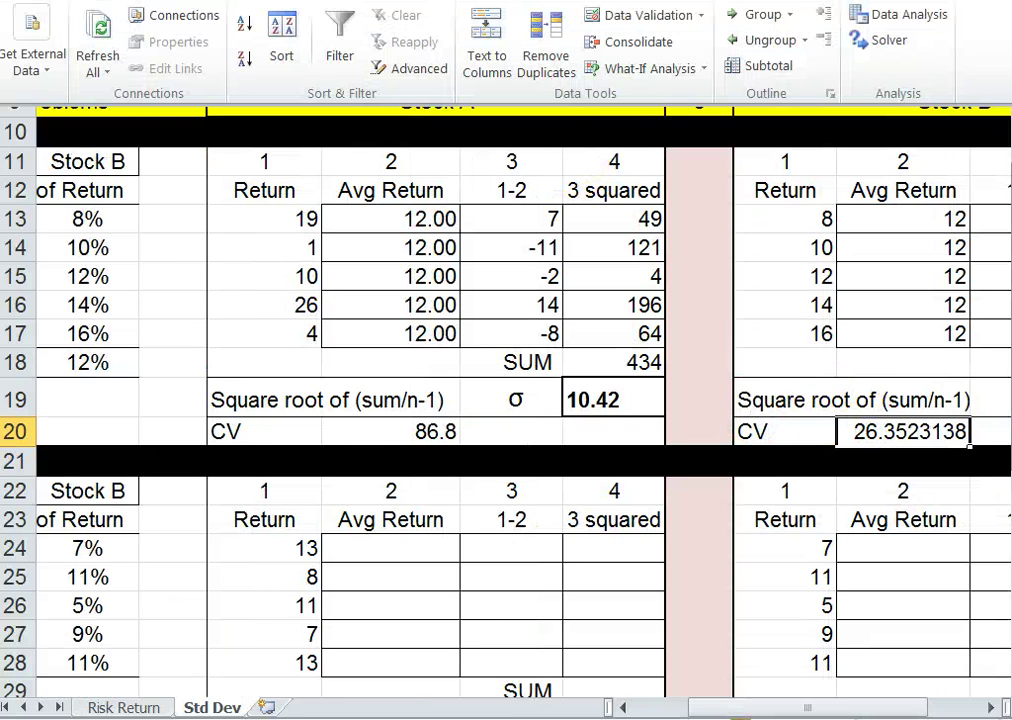
key(alt+h)
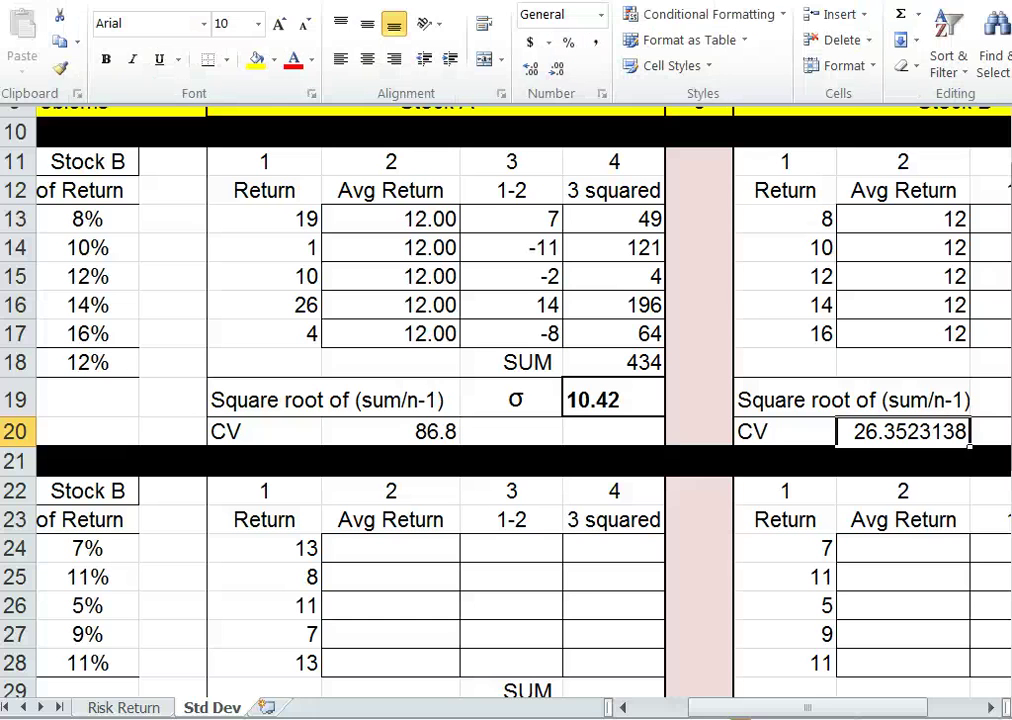
click(600, 16)
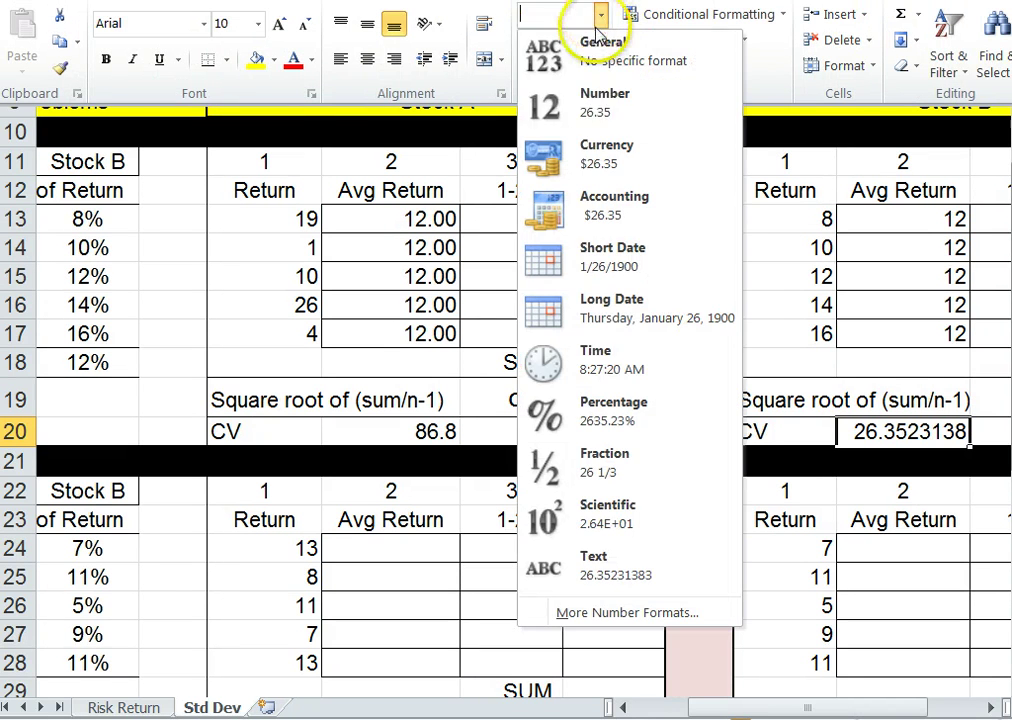
click(590, 126)
key(Right)
key(Right)
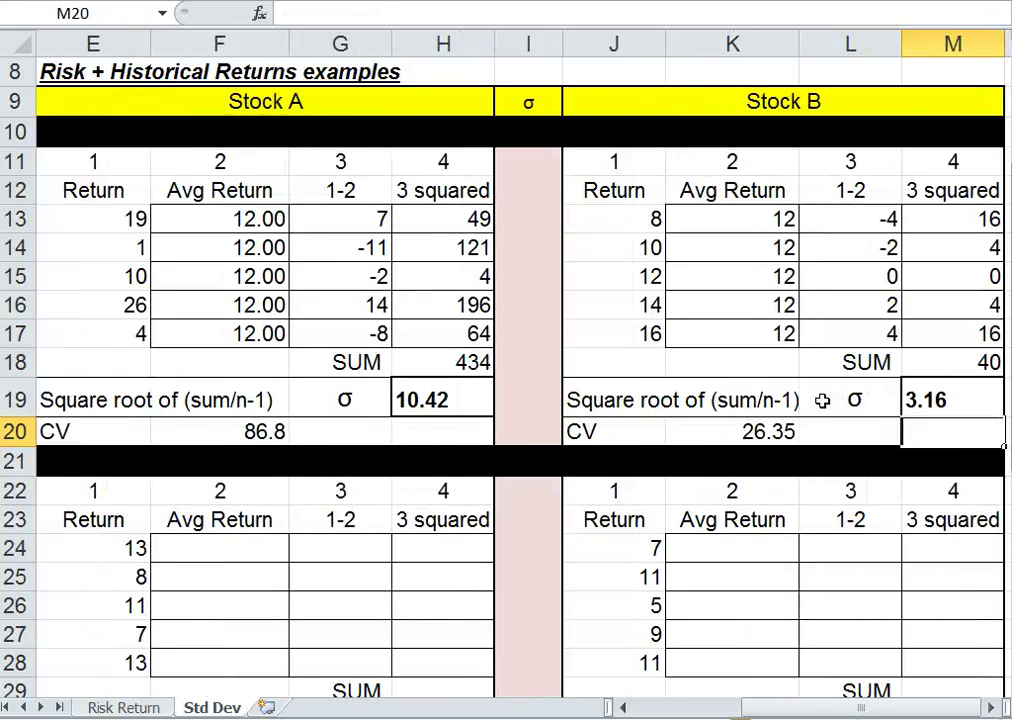
Step: Review the risk and historical returns questions A to D at the start of the sheet
key(Right)
key(Left)
key(Left)
key(Left)
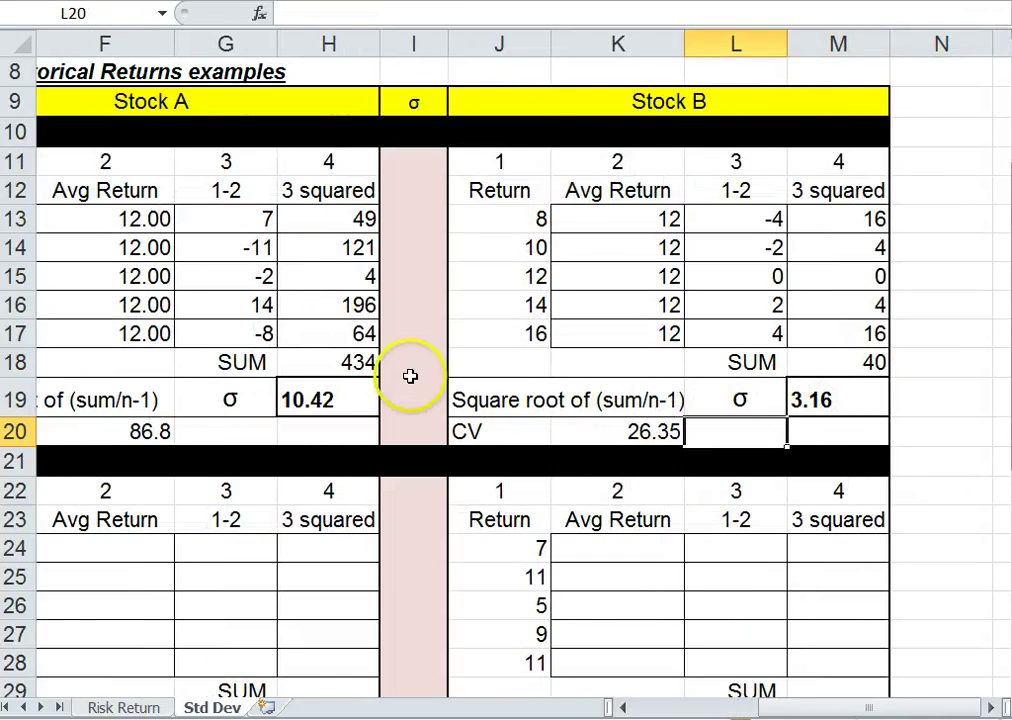
key(Left)
key(Left)
key(Left)
key(Left)
key(Left)
key(Left)
key(Left)
key(Left)
key(Up)
key(Up)
key(Up)
key(Up)
key(Up)
key(Up)
key(Up)
key(Up)
key(Up)
key(Up)
key(Up)
key(Up)
key(Up)
key(Up)
key(Up)
key(Up)
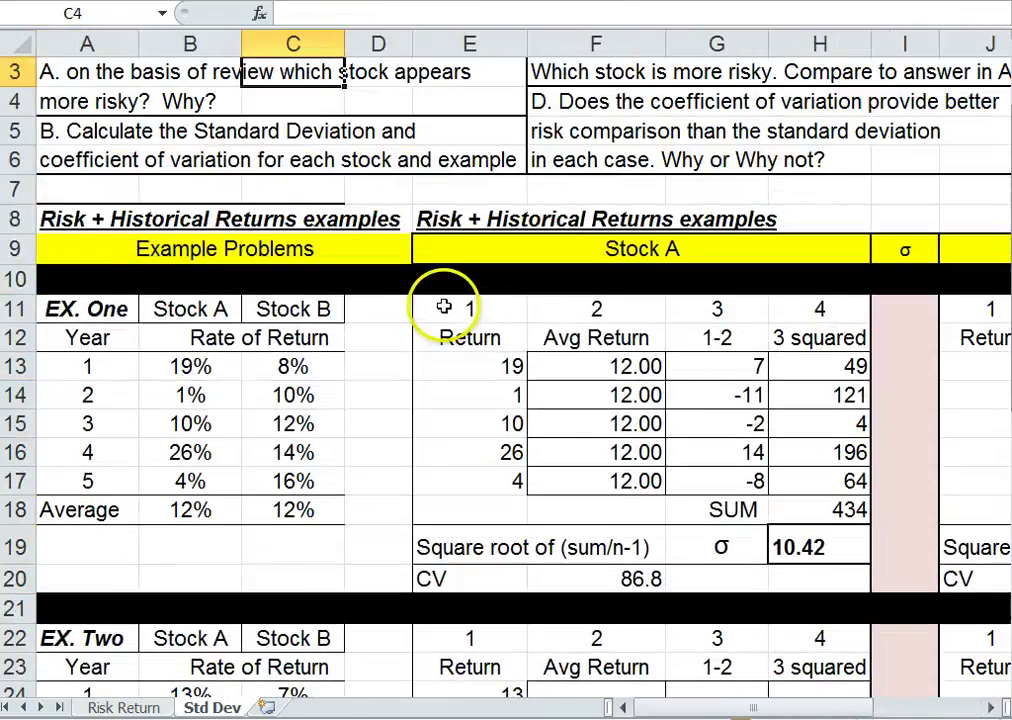
key(ctrl+Home)
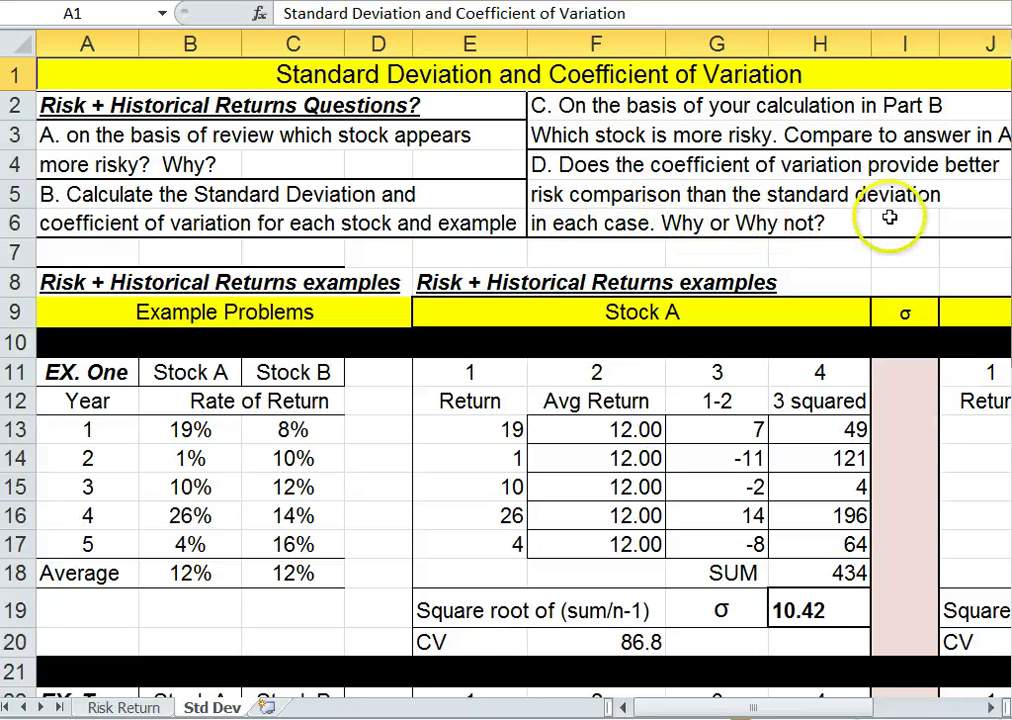
Step: Compare the standard deviations and coefficients of variation of Stock A and Stock B in Example One
click(594, 486)
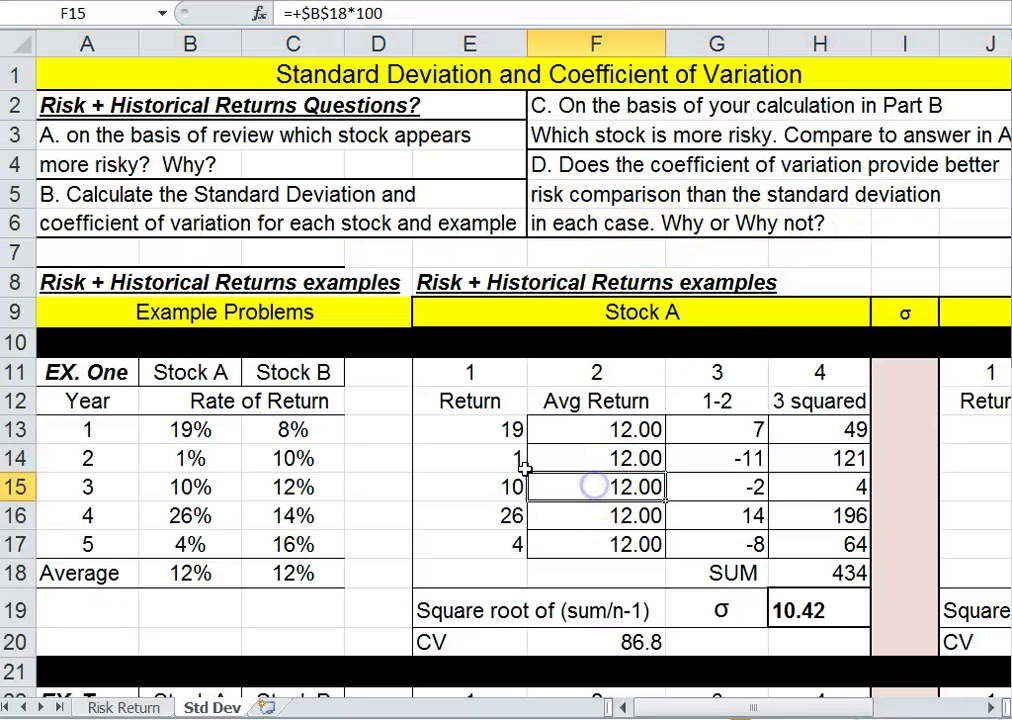
key(Right)
key(Right)
key(Right)
key(Right)
key(Right)
key(Right)
key(Right)
key(Right)
key(Right)
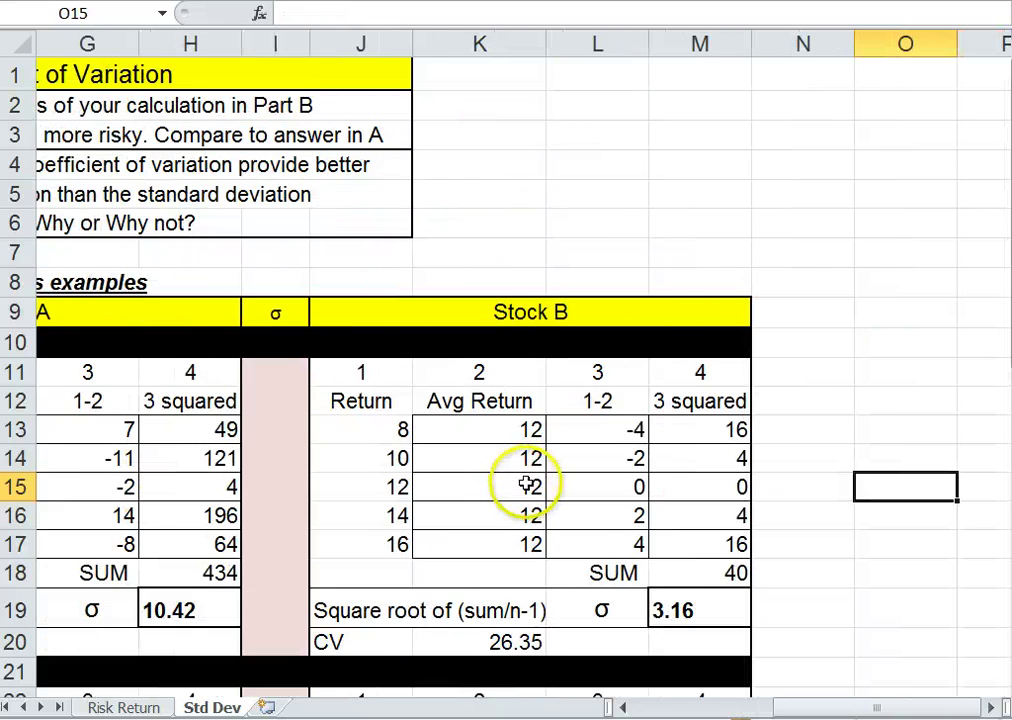
scroll(527, 484, down, 2)
key(Left)
key(Left)
key(Left)
key(Left)
key(Left)
key(Left)
key(Left)
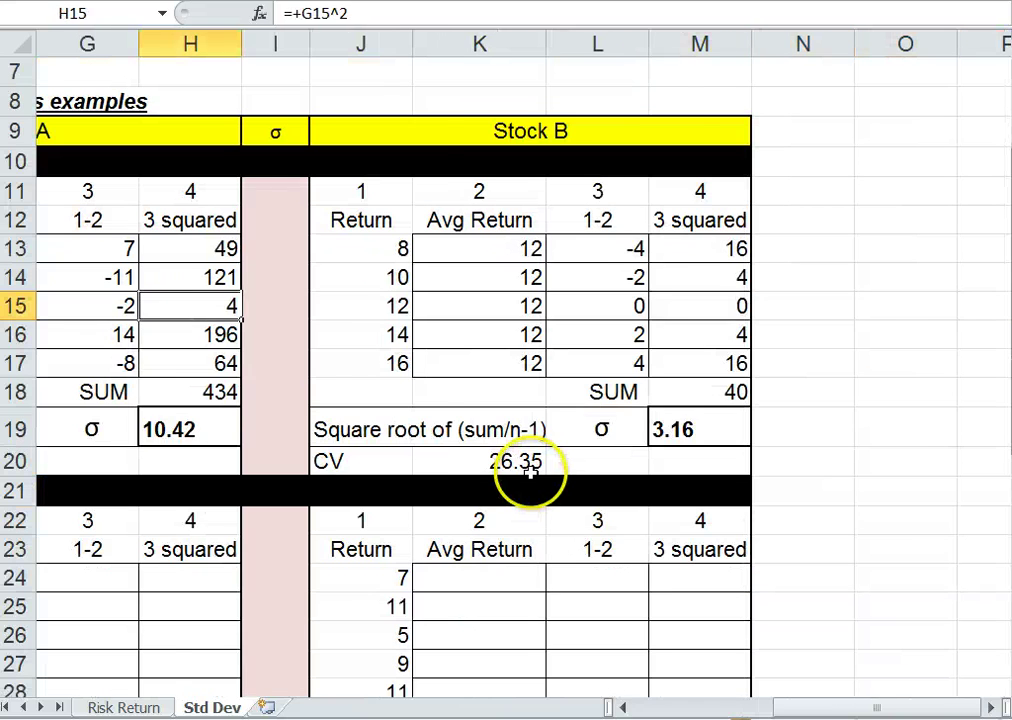
key(Left)
key(Left)
key(Left)
click(433, 428)
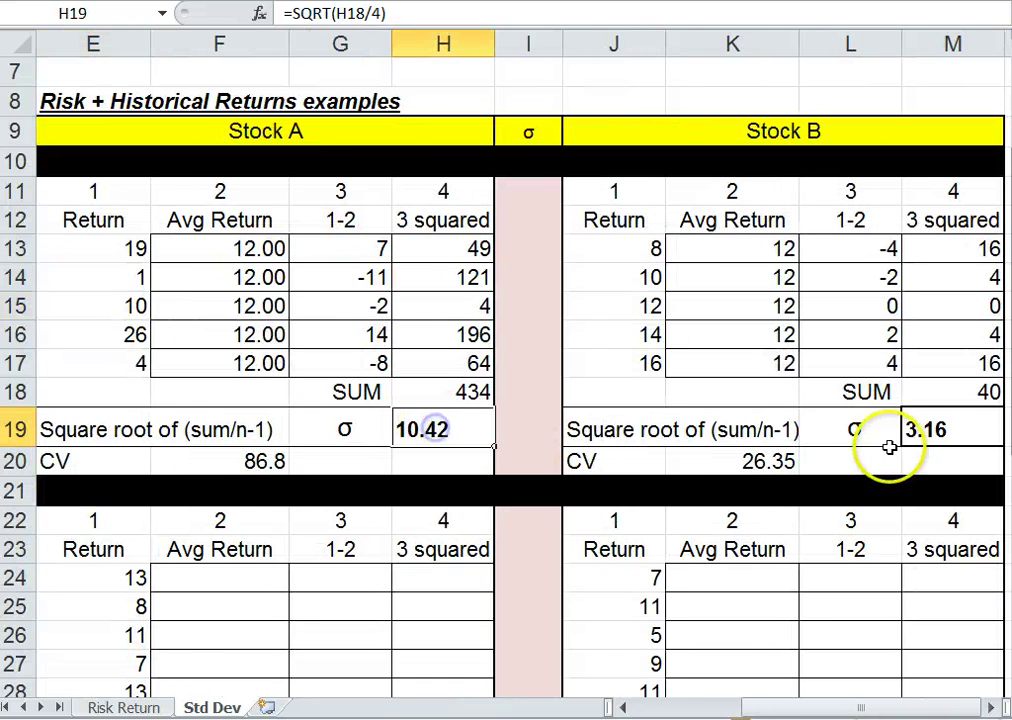
click(918, 430)
click(409, 426)
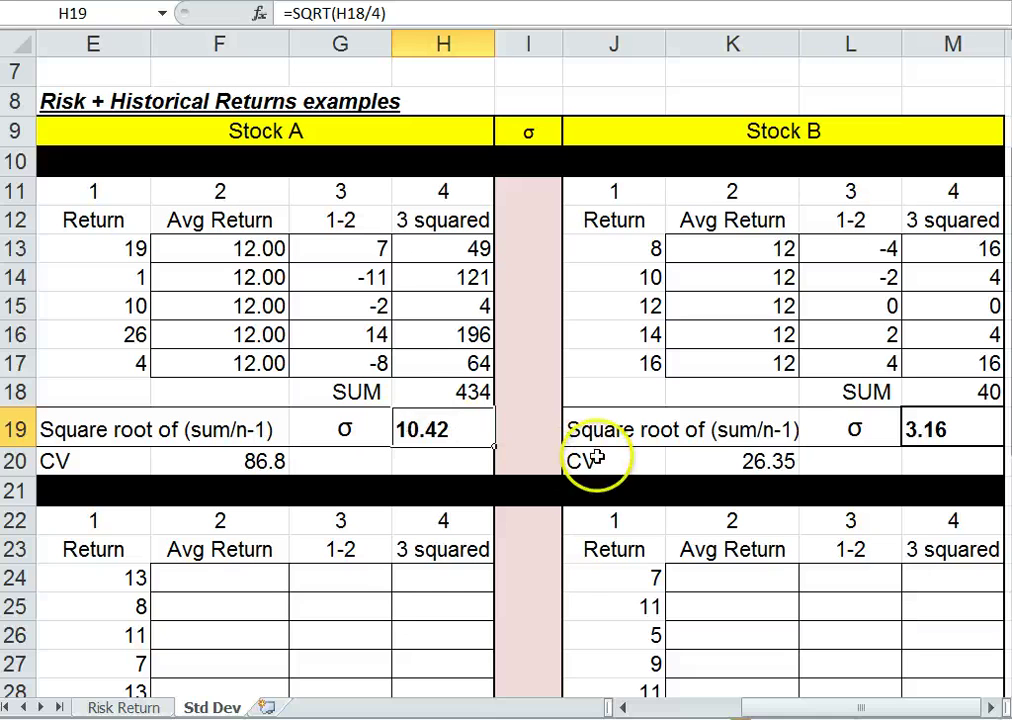
click(722, 462)
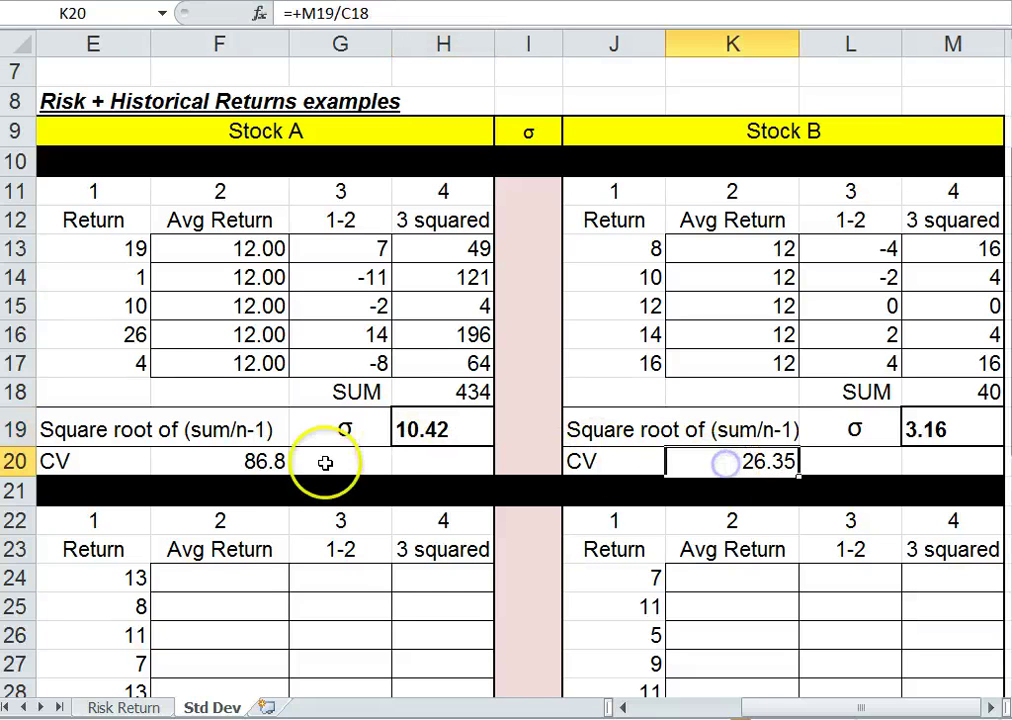
click(234, 459)
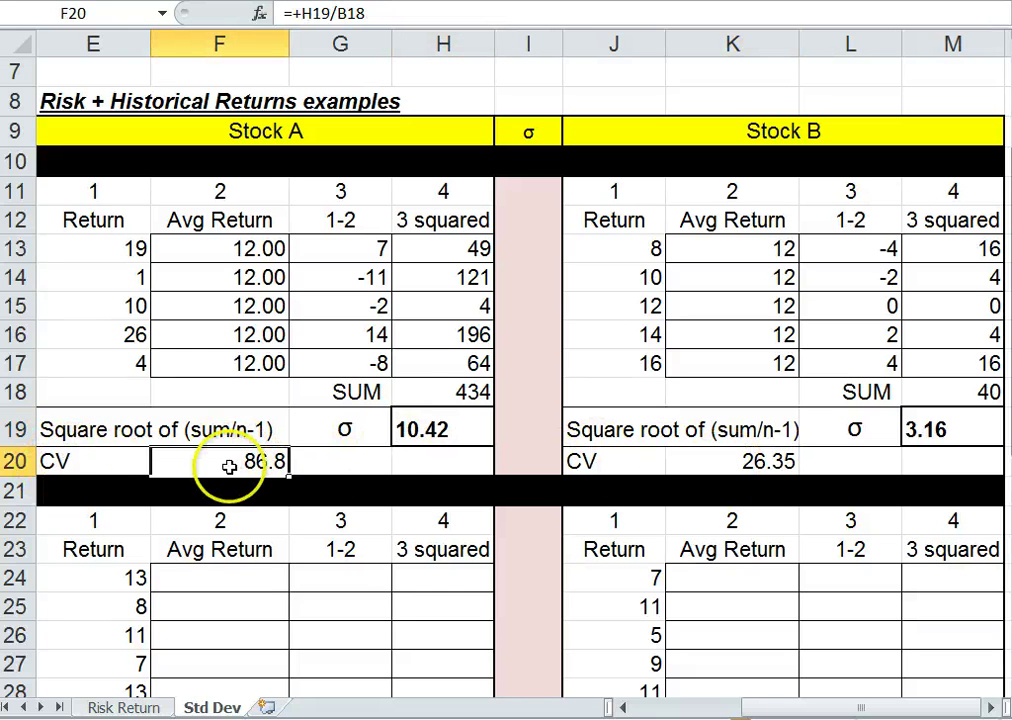
click(699, 461)
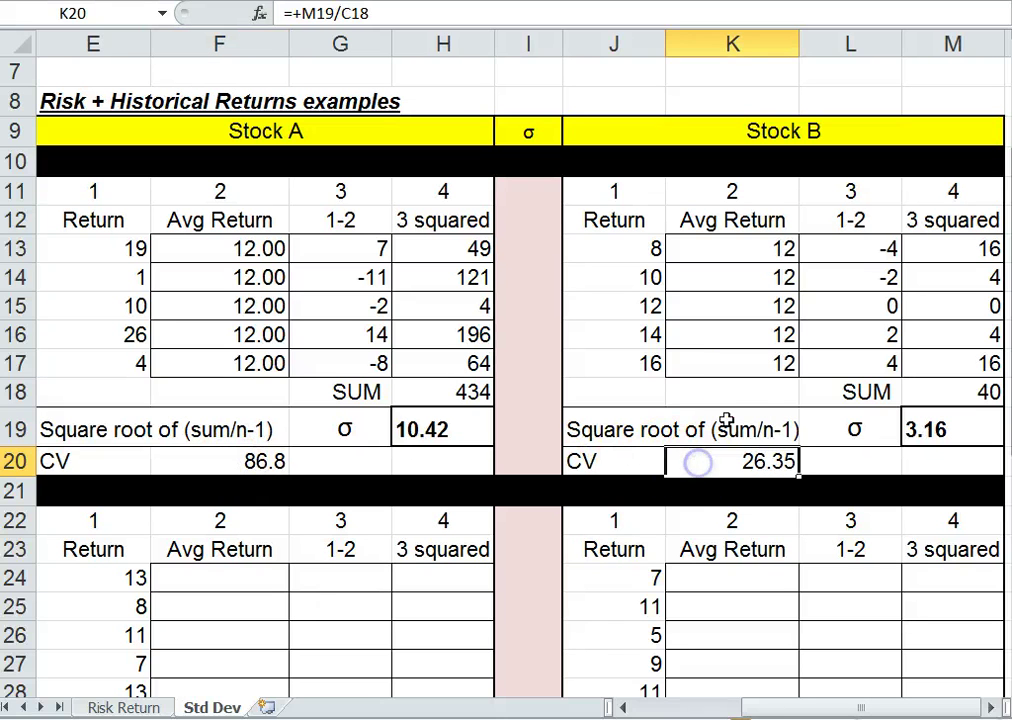
Step: Insert a text box beside Example One's Stock B table, spanning about columns O to Q and rows 9 to 19
click(742, 363)
key(Right)
key(Right)
key(Right)
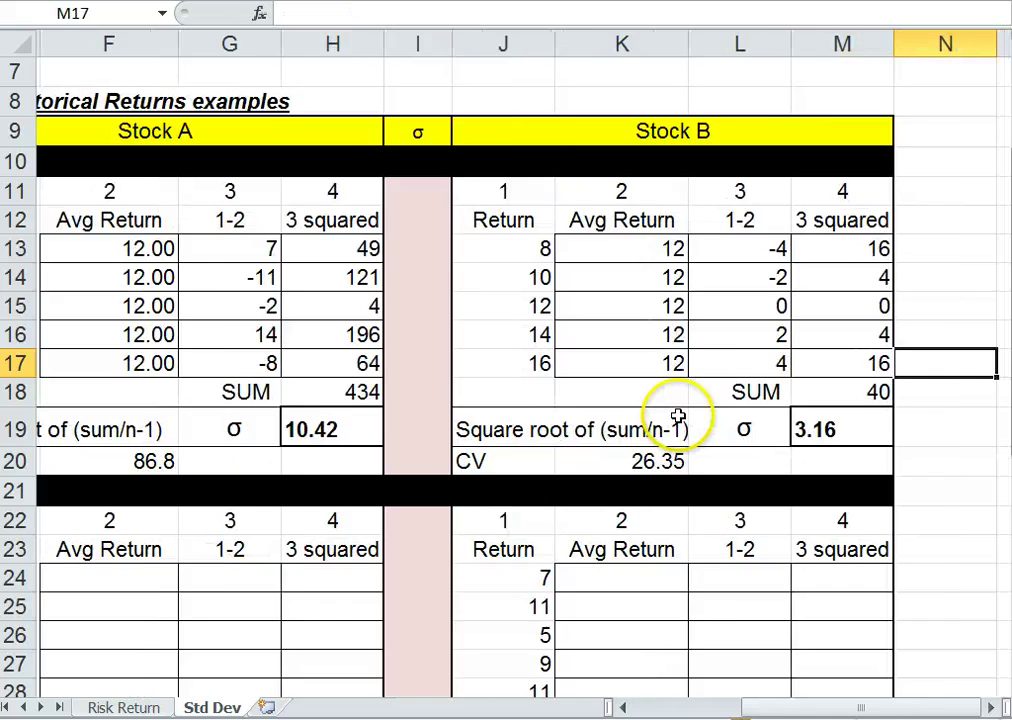
key(Right)
key(Right)
key(Right)
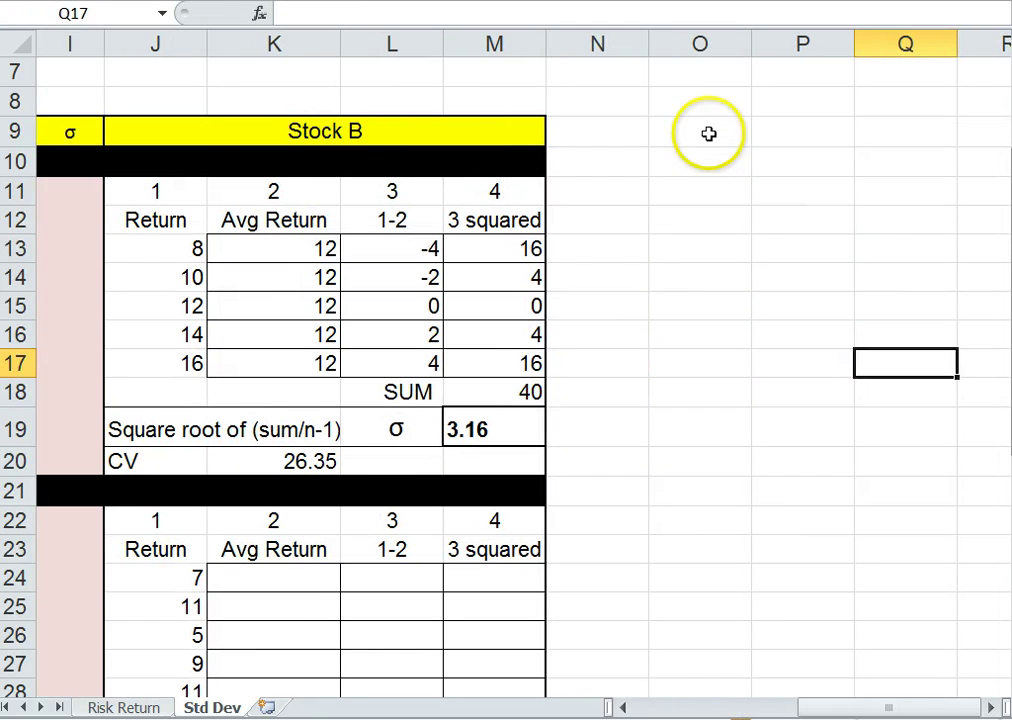
click(707, 130)
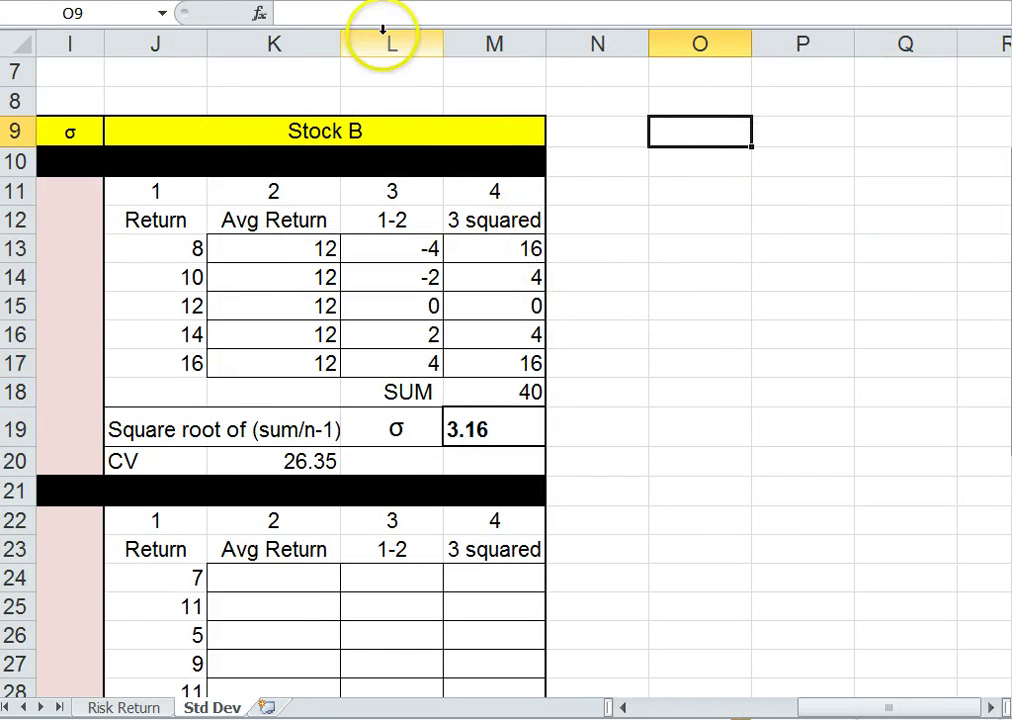
scroll(386, 418, down, 8)
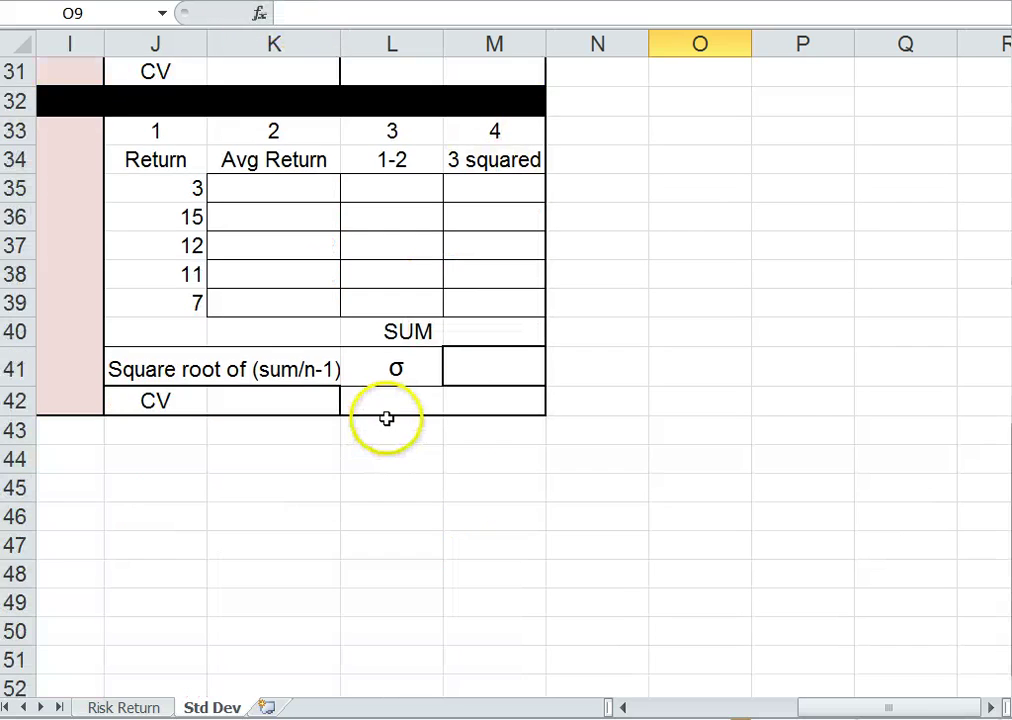
scroll(389, 400, up, 10)
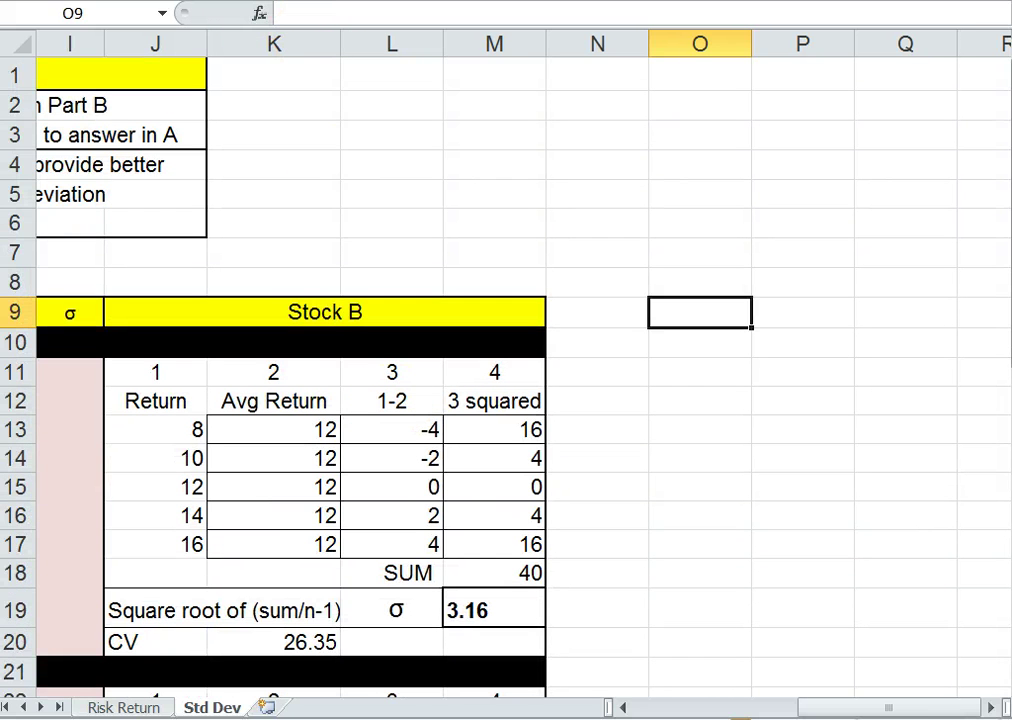
key(alt+n)
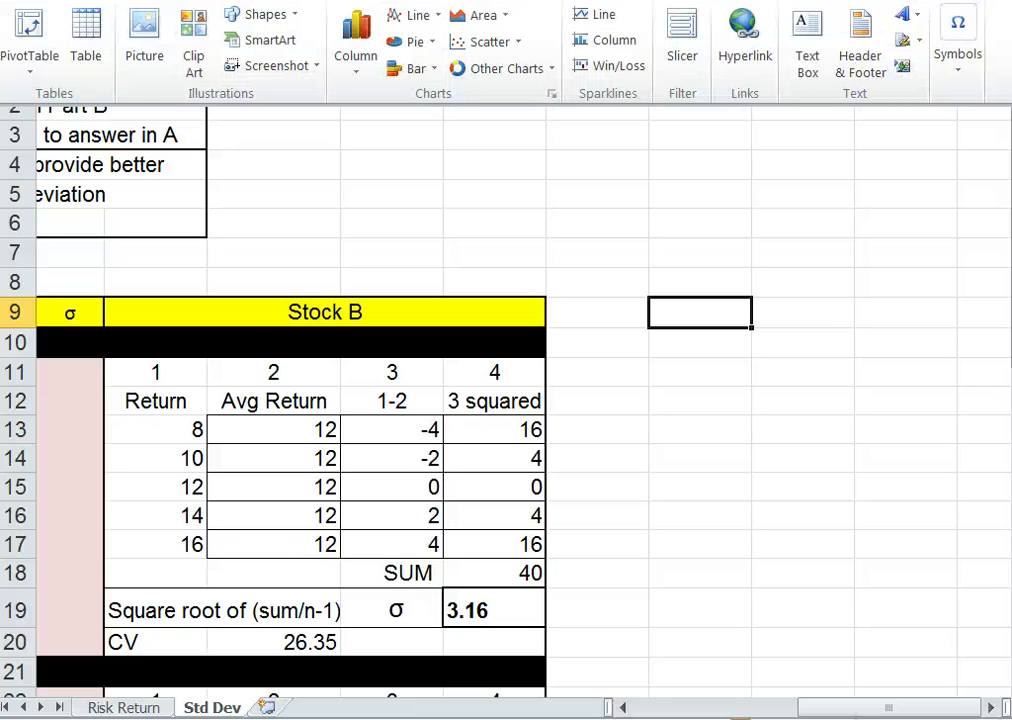
click(806, 45)
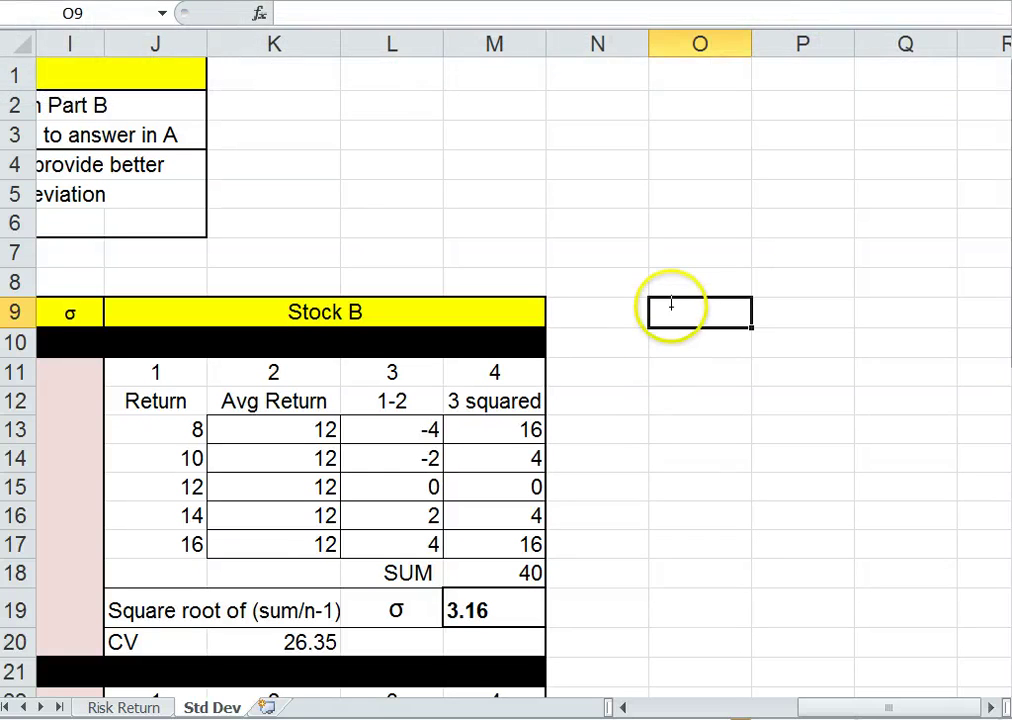
mouse_move(671, 293)
mouse_down()
mouse_move(937, 556)
mouse_move(979, 634)
mouse_up()
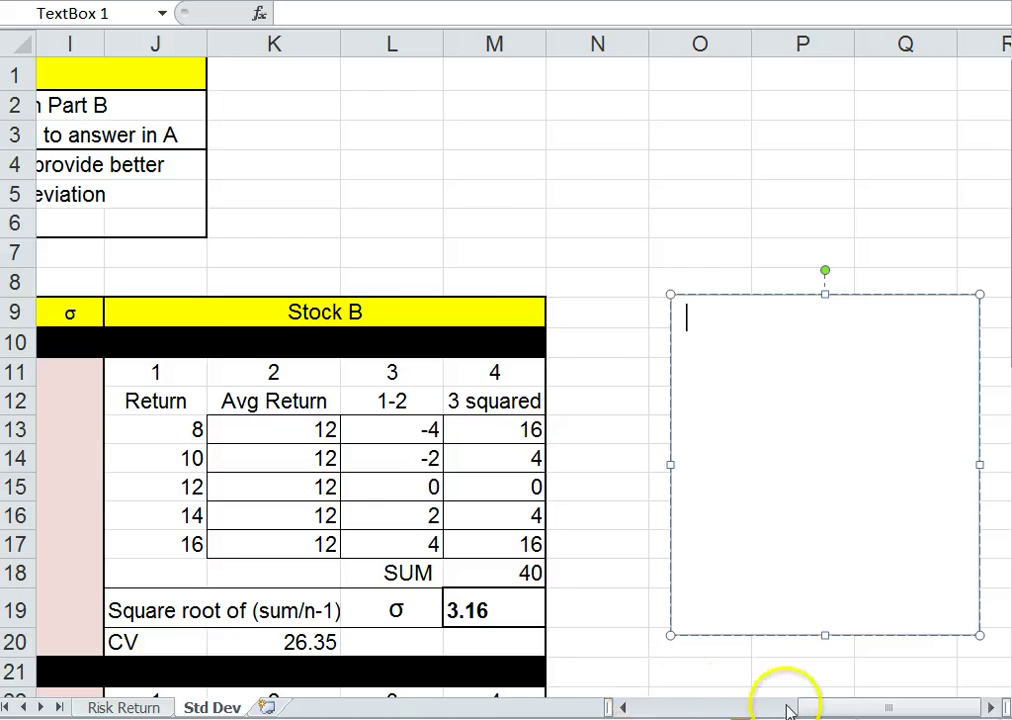
drag(782, 708, 828, 700)
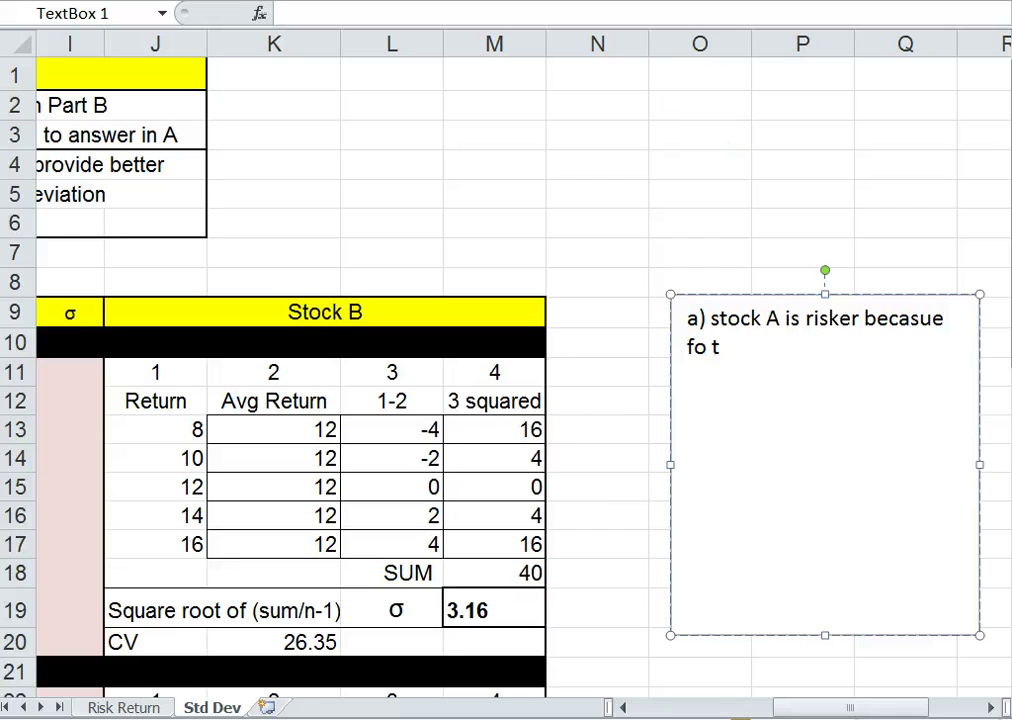
Step: Widen the text box to the end of column T and make answer a read "stock A is risker becasue for"
click(991, 707)
click(991, 707)
click(991, 707)
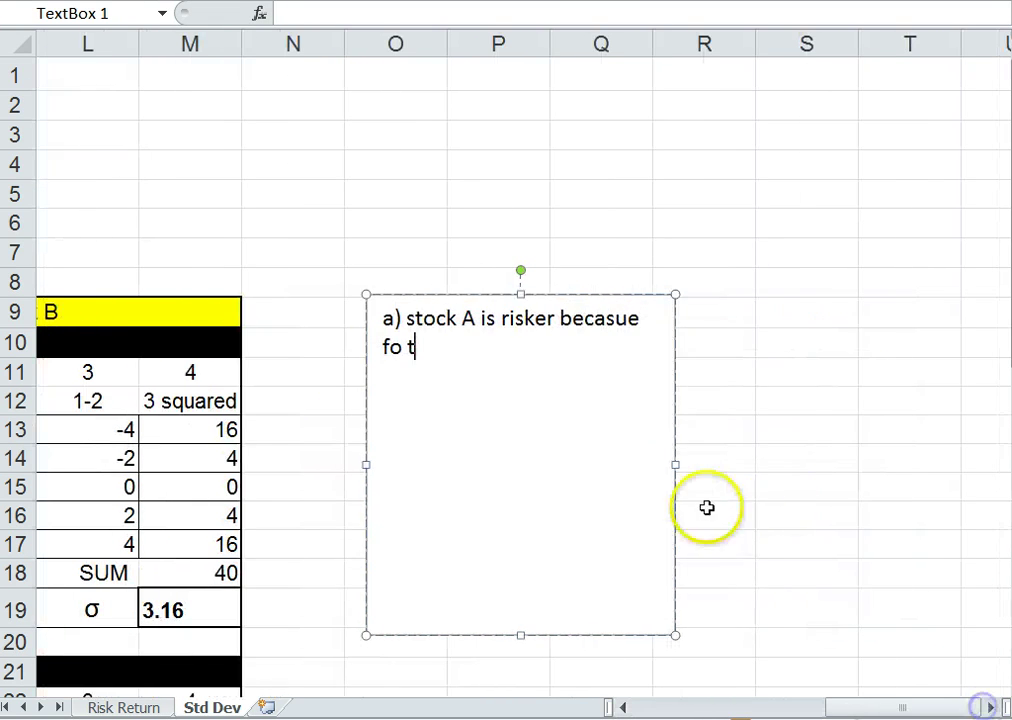
drag(679, 468, 962, 466)
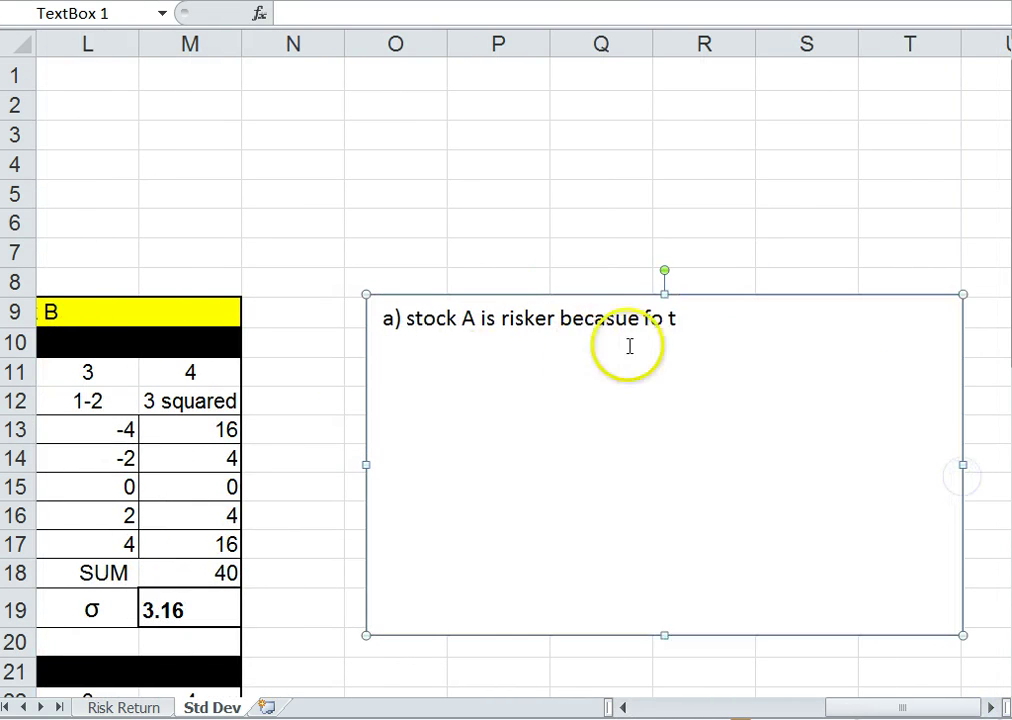
click(696, 319)
key(BackSpace)
key(BackSpace)
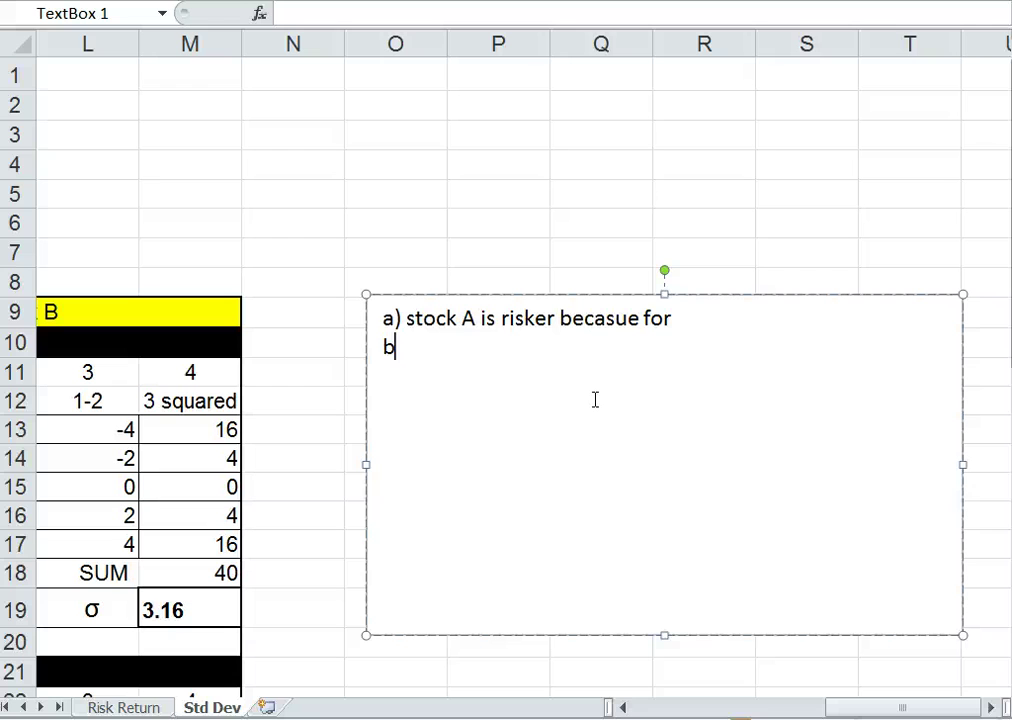
Step: Add answer b to the text box as "b) see calculations to the left"
text(how)
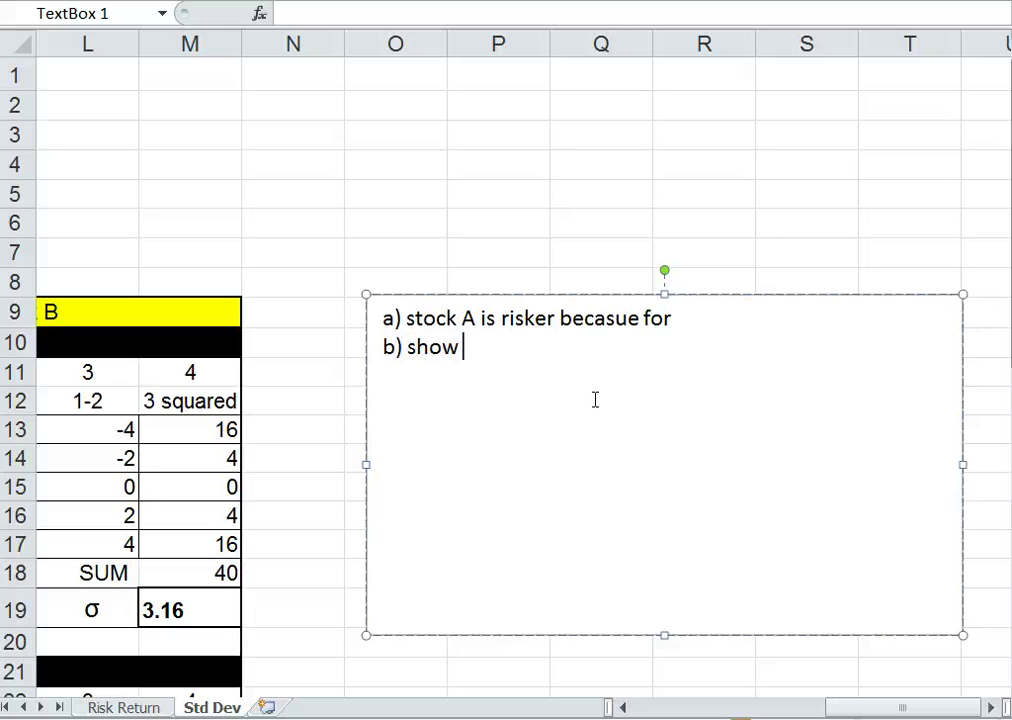
key(BackSpace)
key(BackSpace)
key(BackSpace)
text(ee calc)
key(BackSpace)
key(BackSpace)
text(lculations)
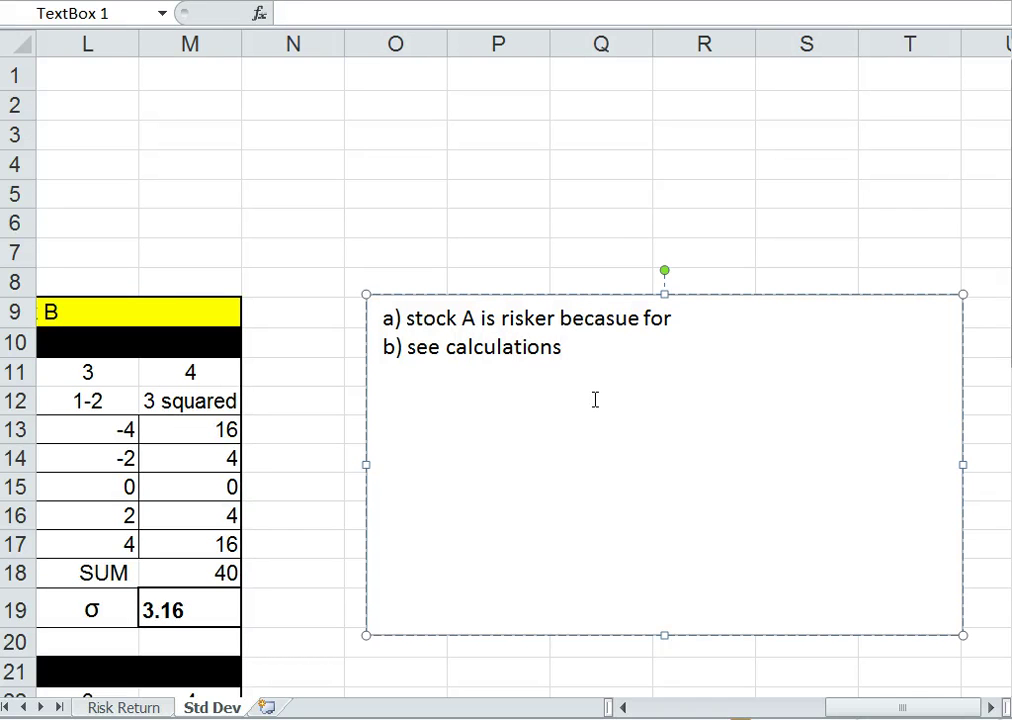
text( to the l)
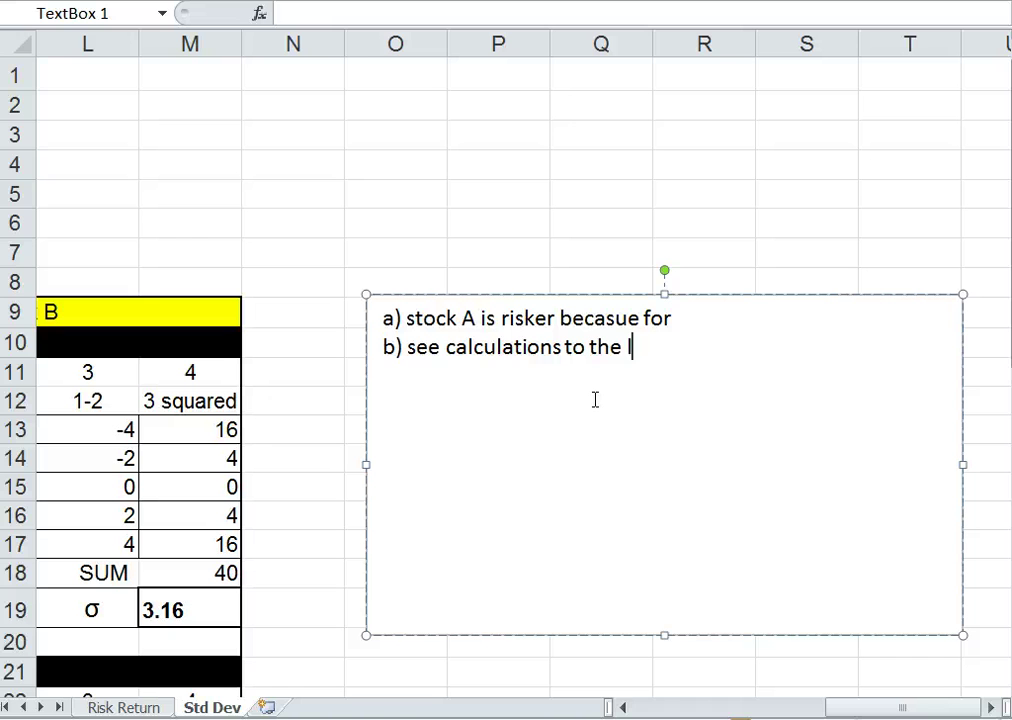
text(eft)
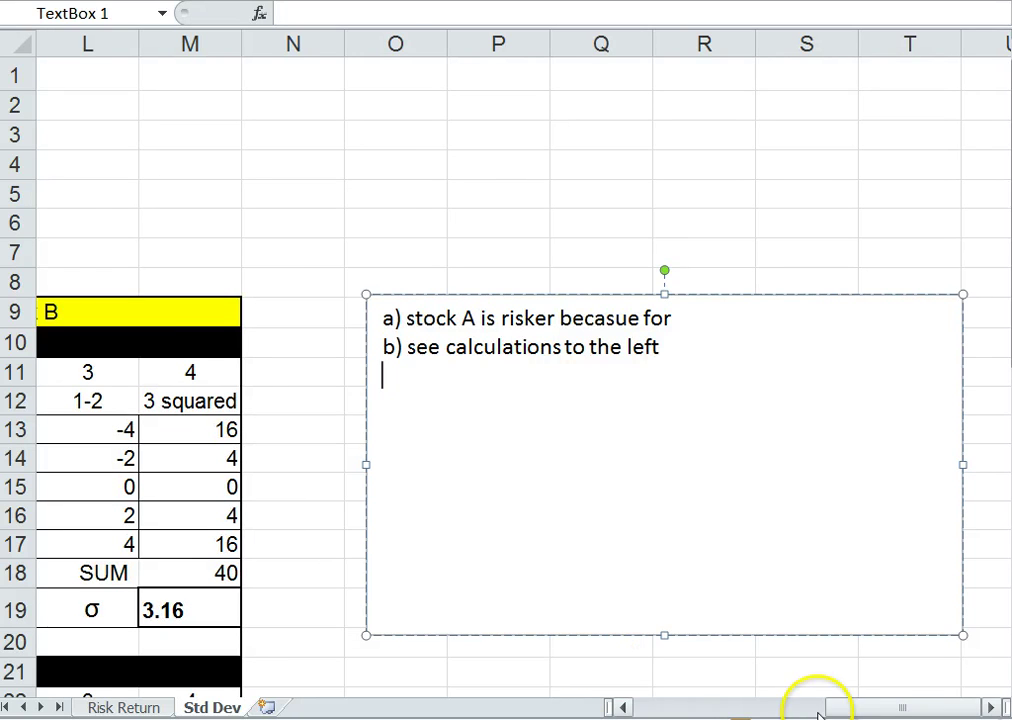
Step: Check question C and answer it in the text box with "c) Stock A has the higher Std Dev and CV so that stock is more risky"
drag(830, 706, 640, 706)
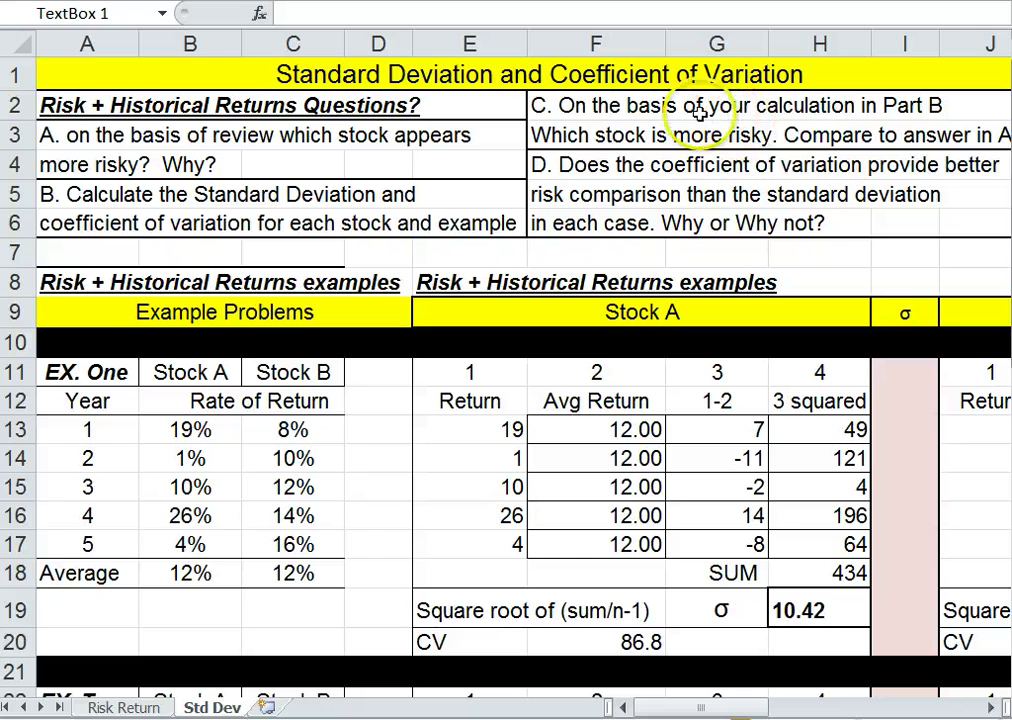
drag(700, 707, 892, 707)
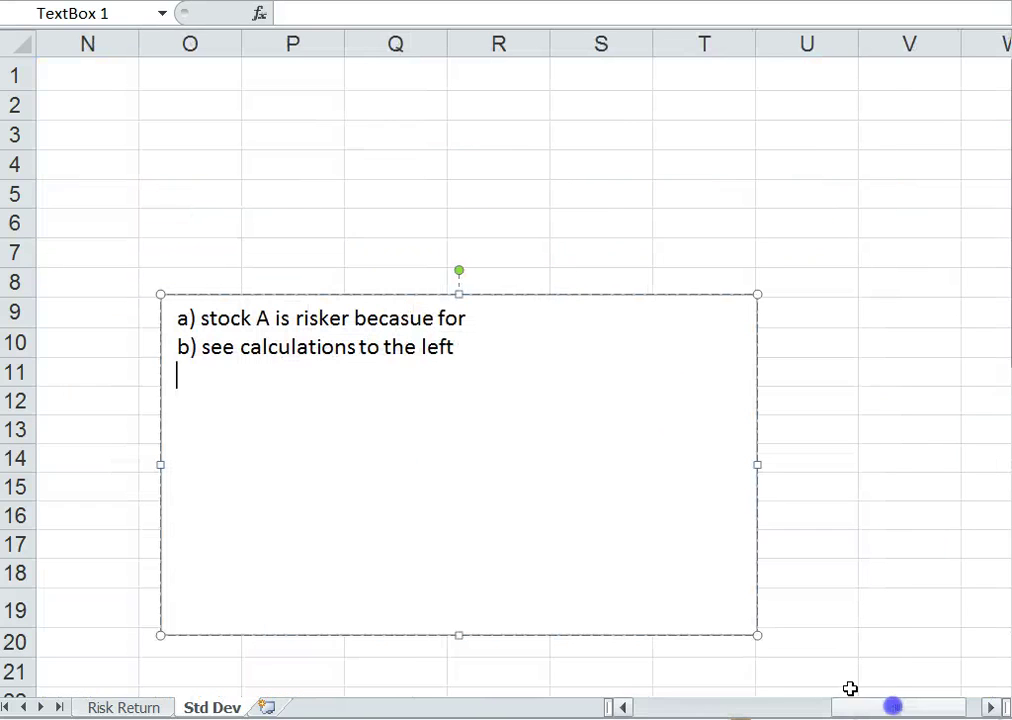
click(282, 403)
text(c)
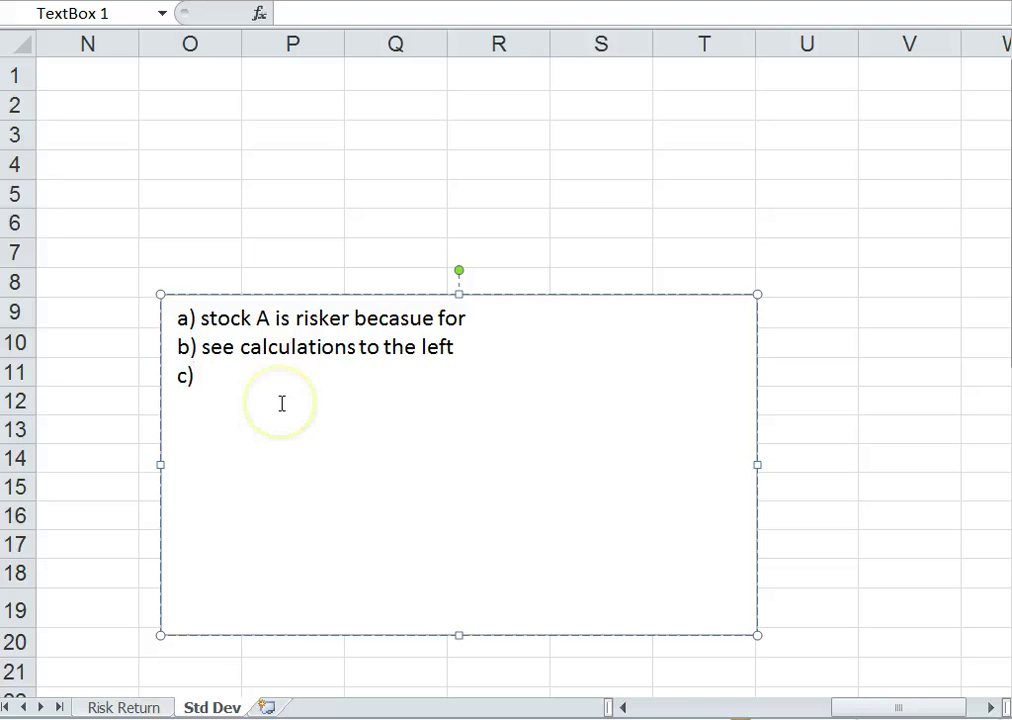
text() Stock A h)
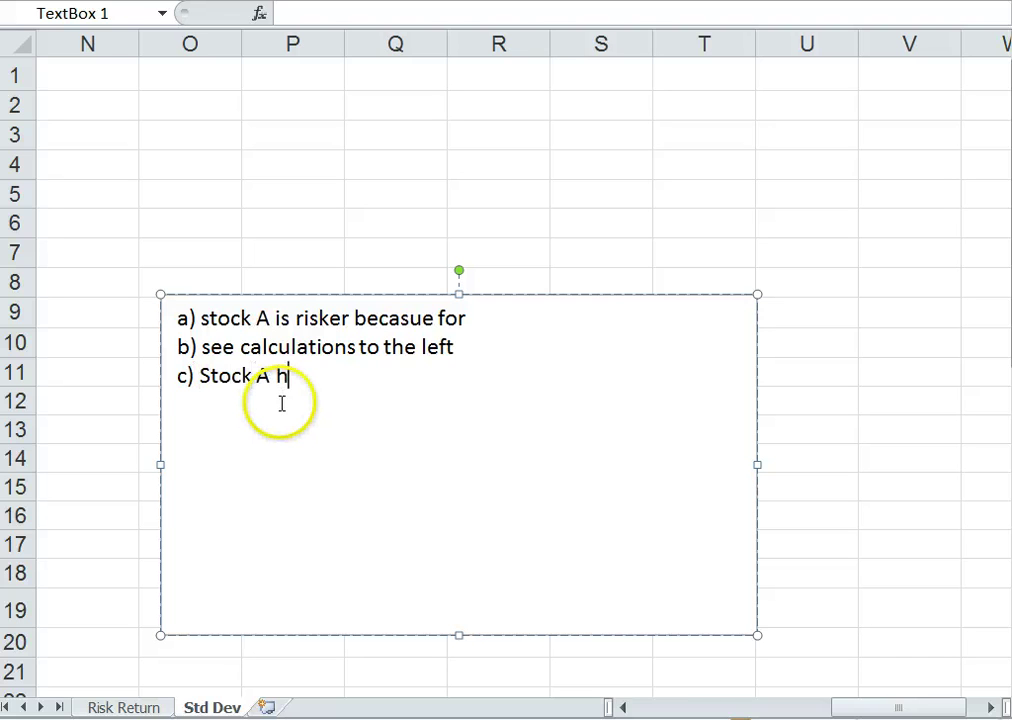
text(as the higer)
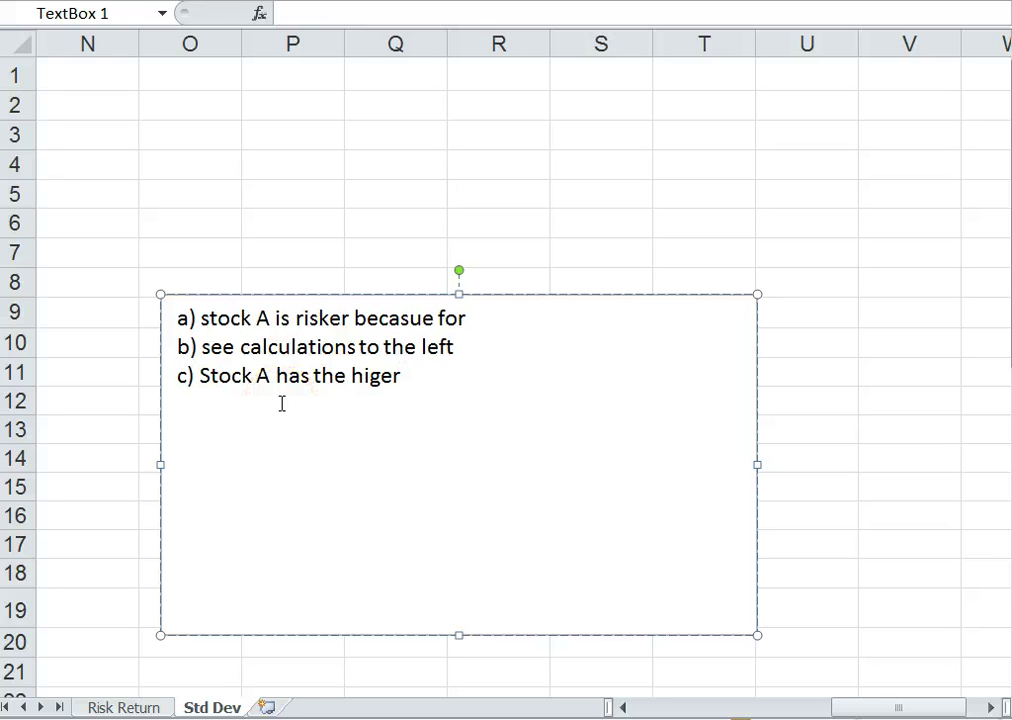
key(BackSpace)
key(BackSpace)
text(her Std Dev a)
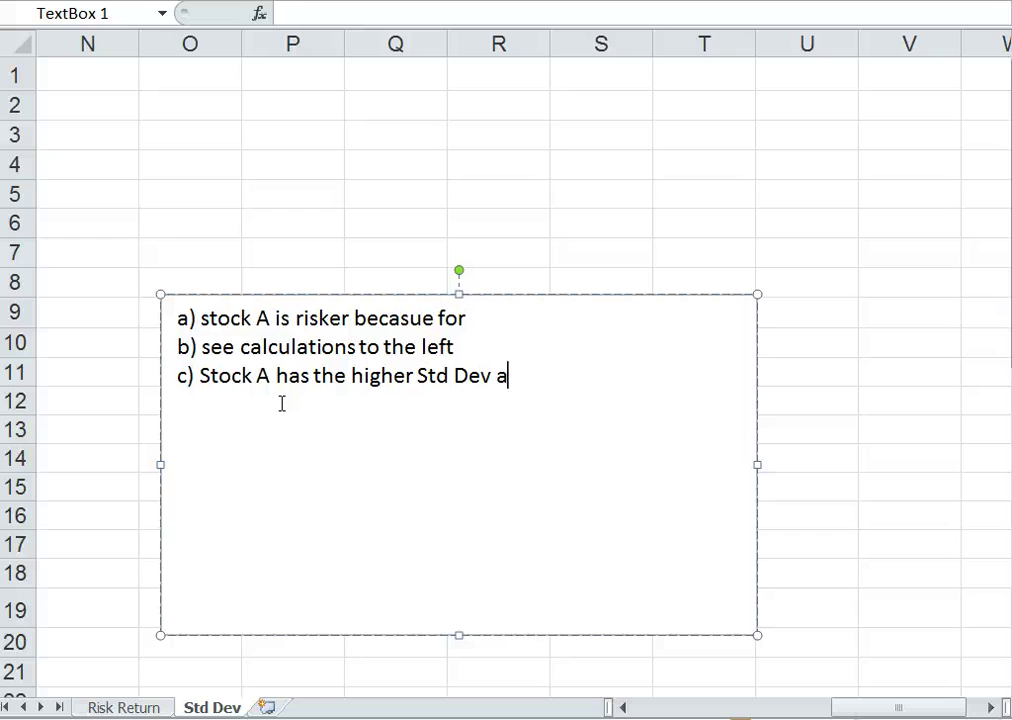
text(nd CV so)
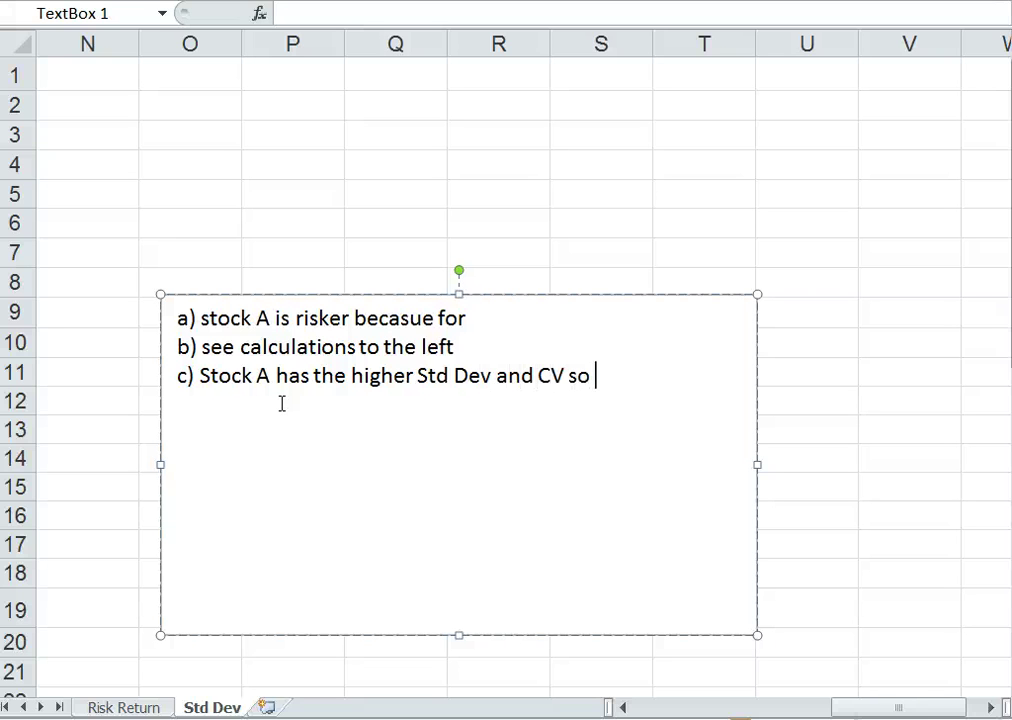
text(that is m)
key(BackSpace)
key(BackSpace)
key(BackSpace)
key(BackSpace)
key(BackSpace)
text(sto)
key(BackSpace)
text(ck is more )
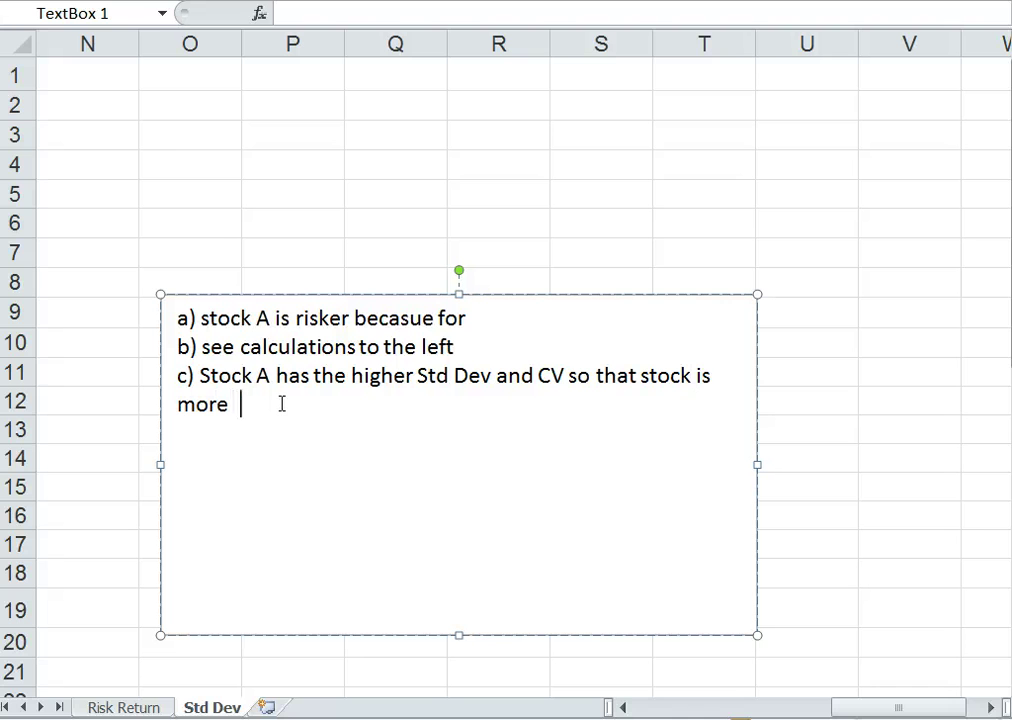
text(ric)
key(BackSpace)
text(sky )
Step: Add the answer "d) CV in this case does not matter becasue the Avg Returns are equal." to the text box
text(d) CV)
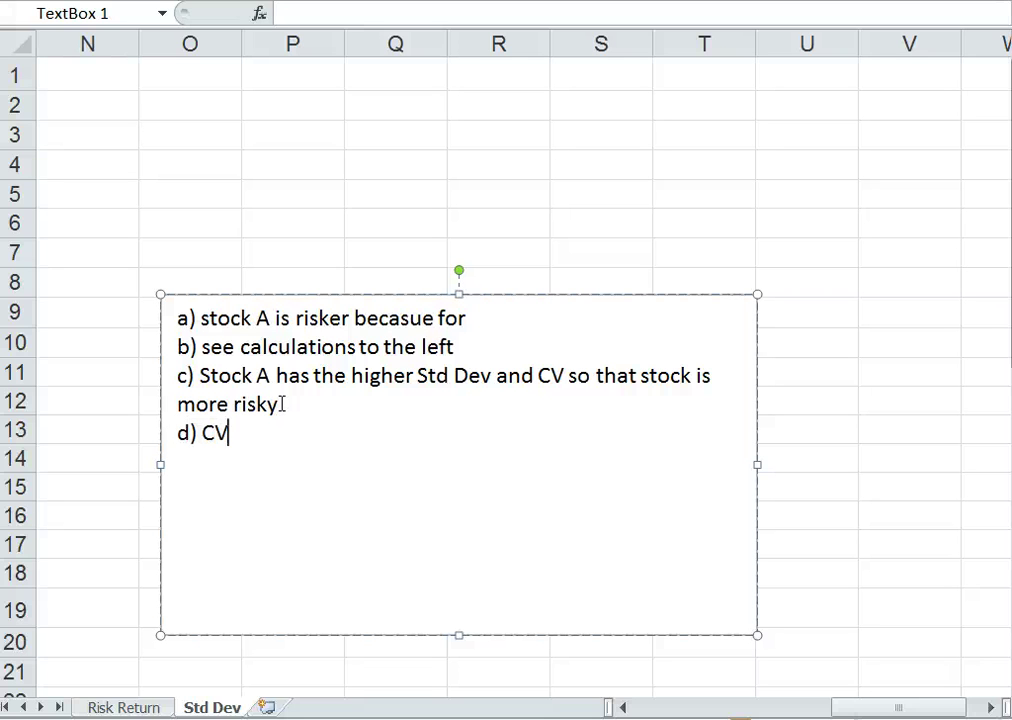
text( in this ca)
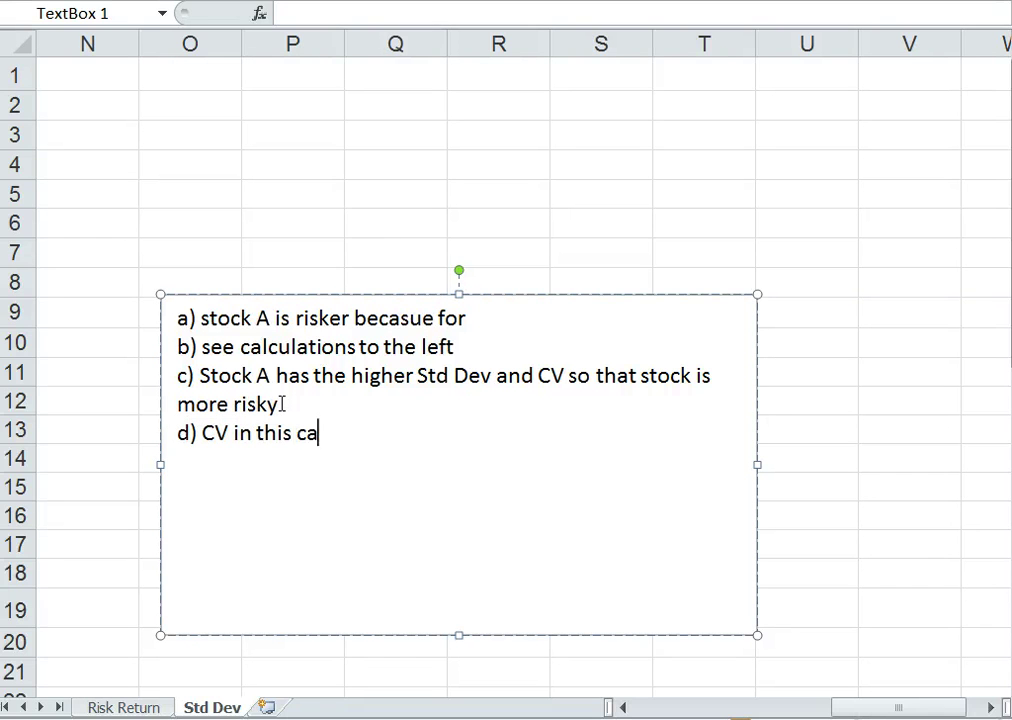
text(se does not )
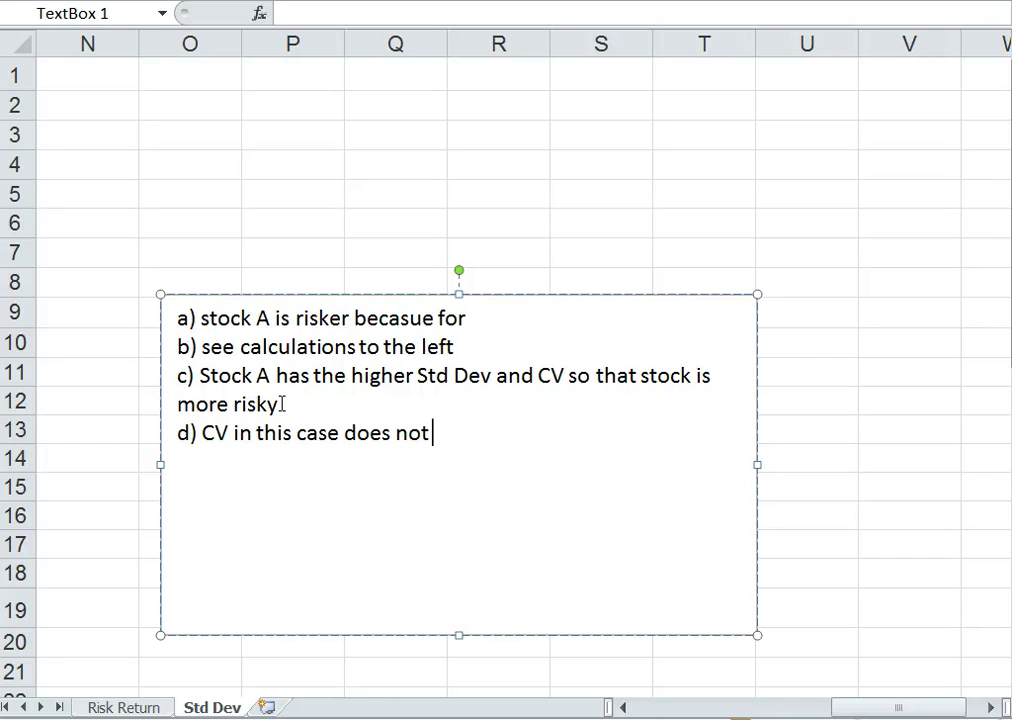
text(matter becasue the A)
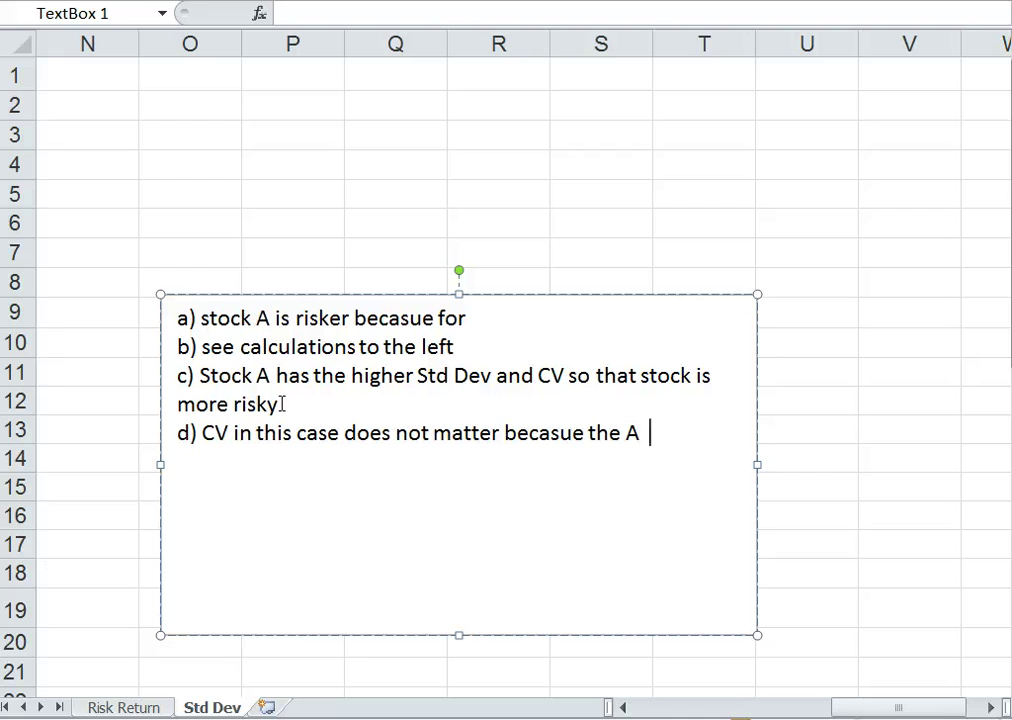
text(vg Retur)
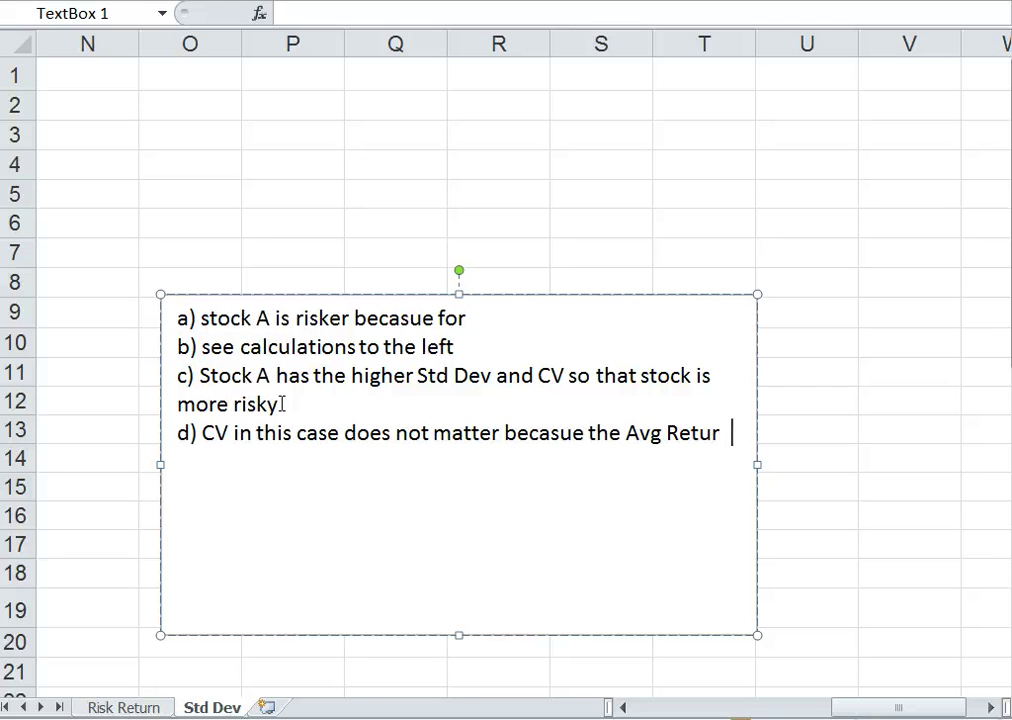
text(ns are tqua)
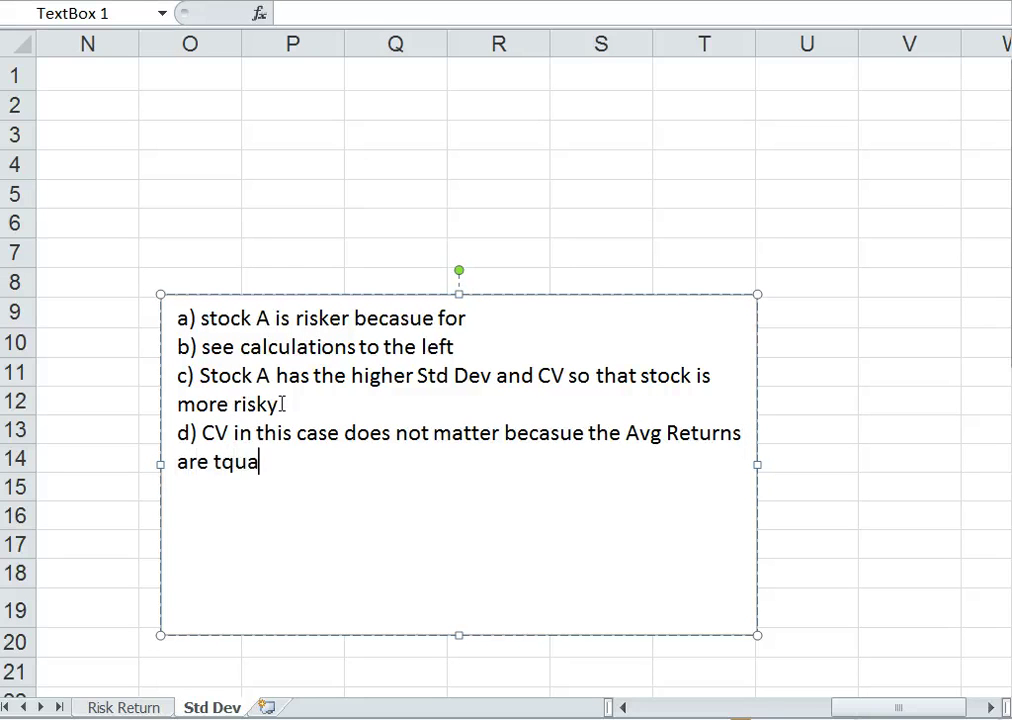
key(BackSpace)
key(BackSpace)
text(equa)
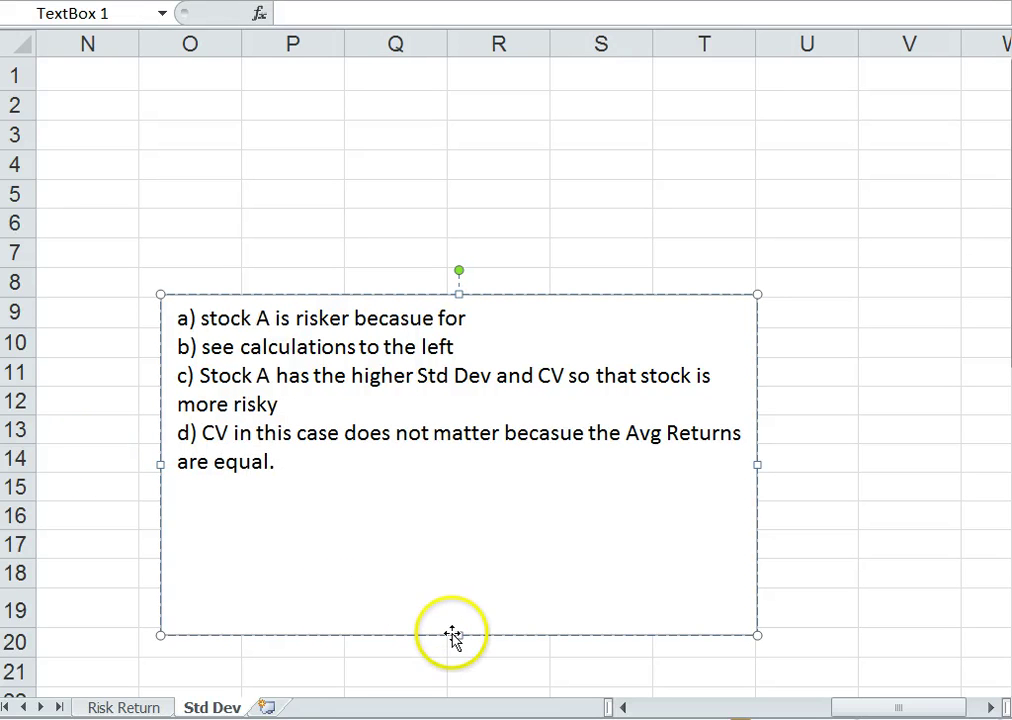
Step: Shorten the text box to fit its answers and place it beside Stock B's table at about rows 11 to 18
drag(454, 635, 420, 613)
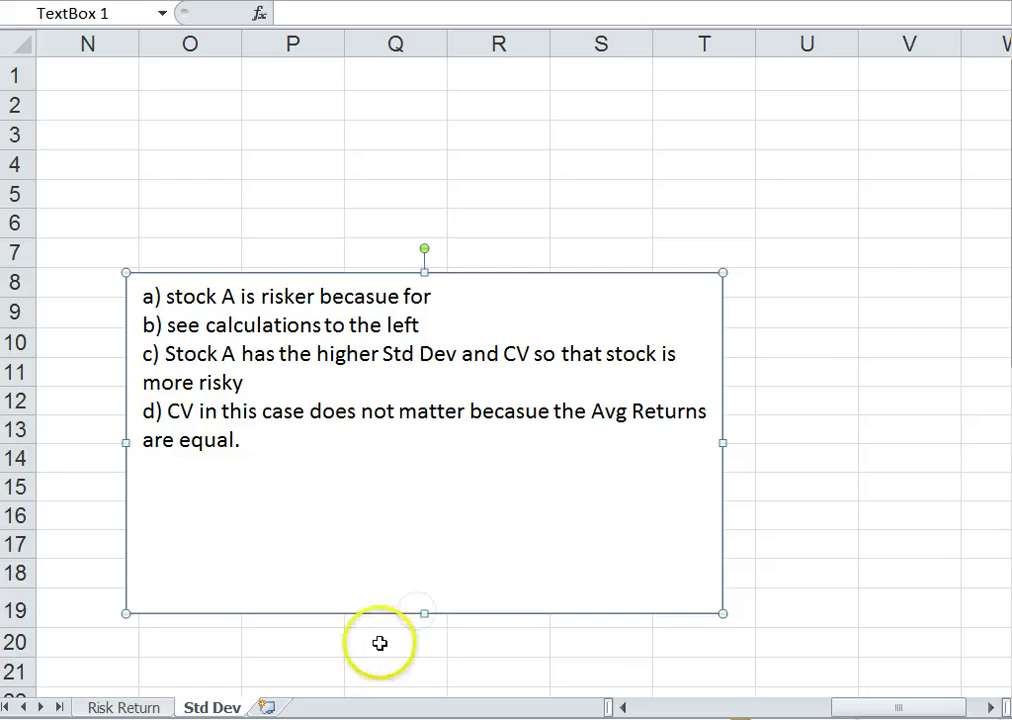
click(622, 707)
click(622, 707)
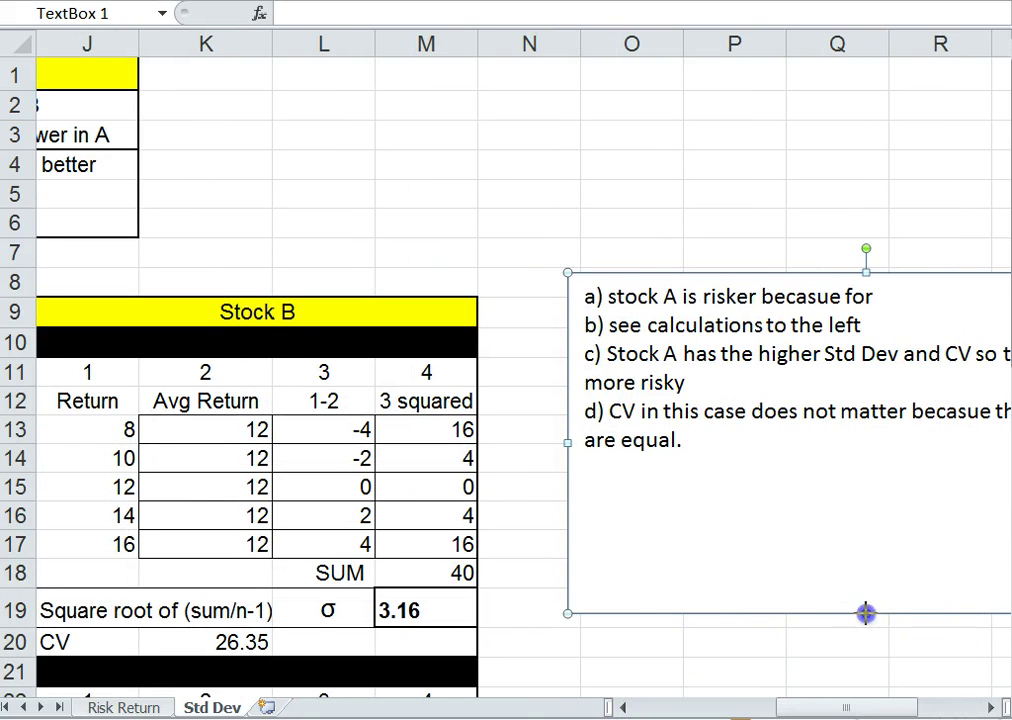
drag(870, 612, 851, 476)
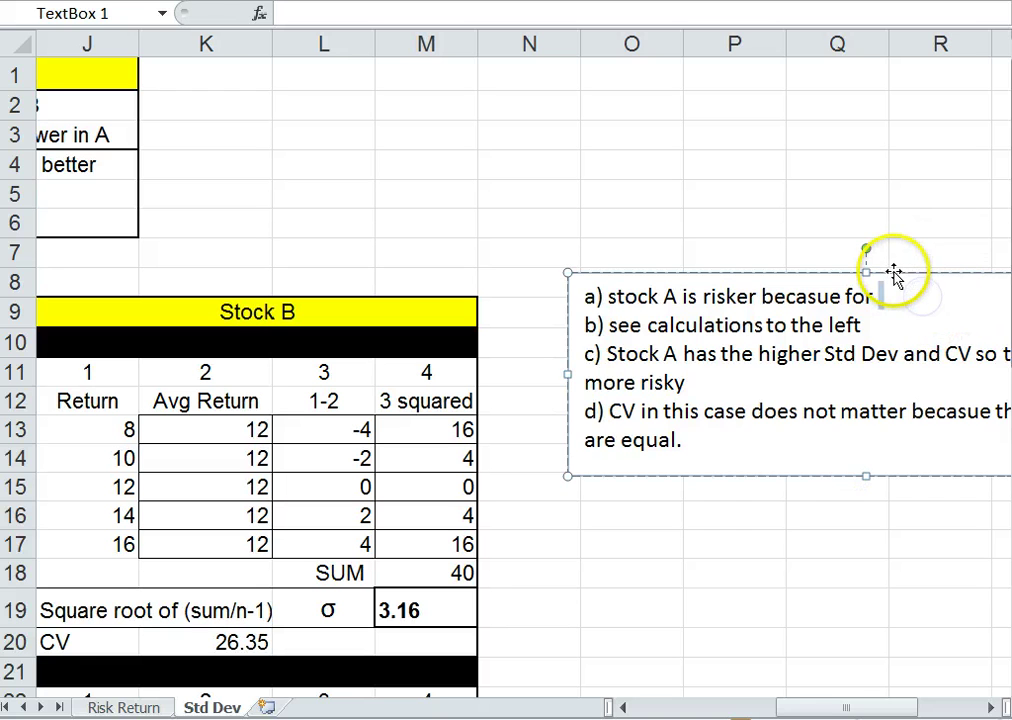
drag(885, 276, 867, 357)
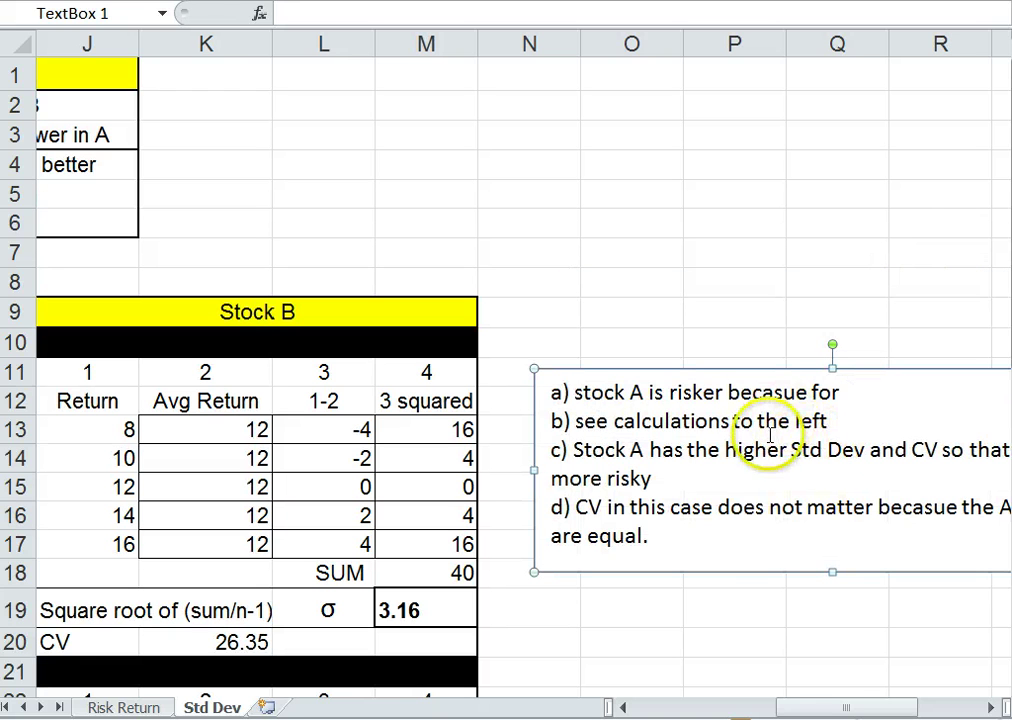
Step: Look over the Example One, Two and Three tables on the Std Dev sheet
click(492, 514)
key(Left)
key(Left)
key(Left)
key(Left)
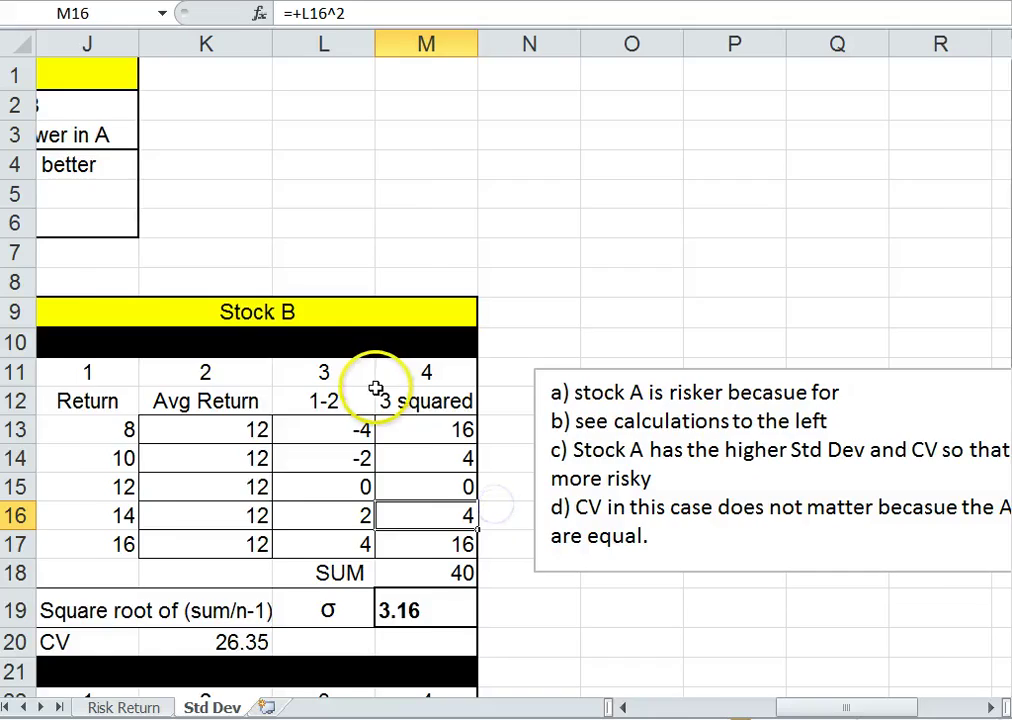
key(Home)
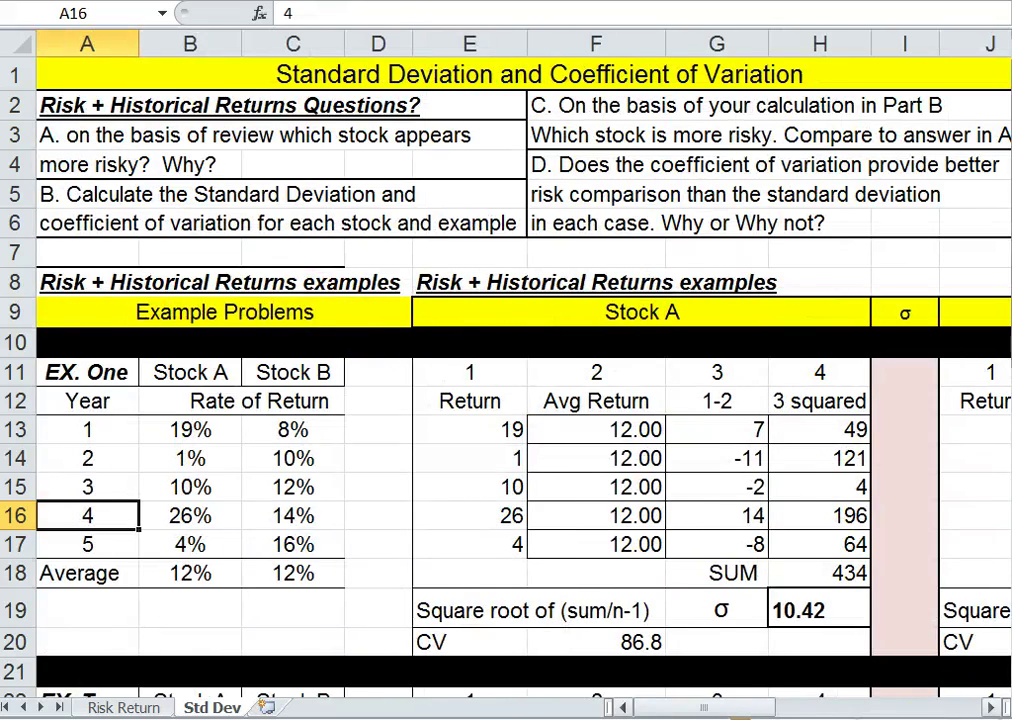
drag(756, 708, 650, 704)
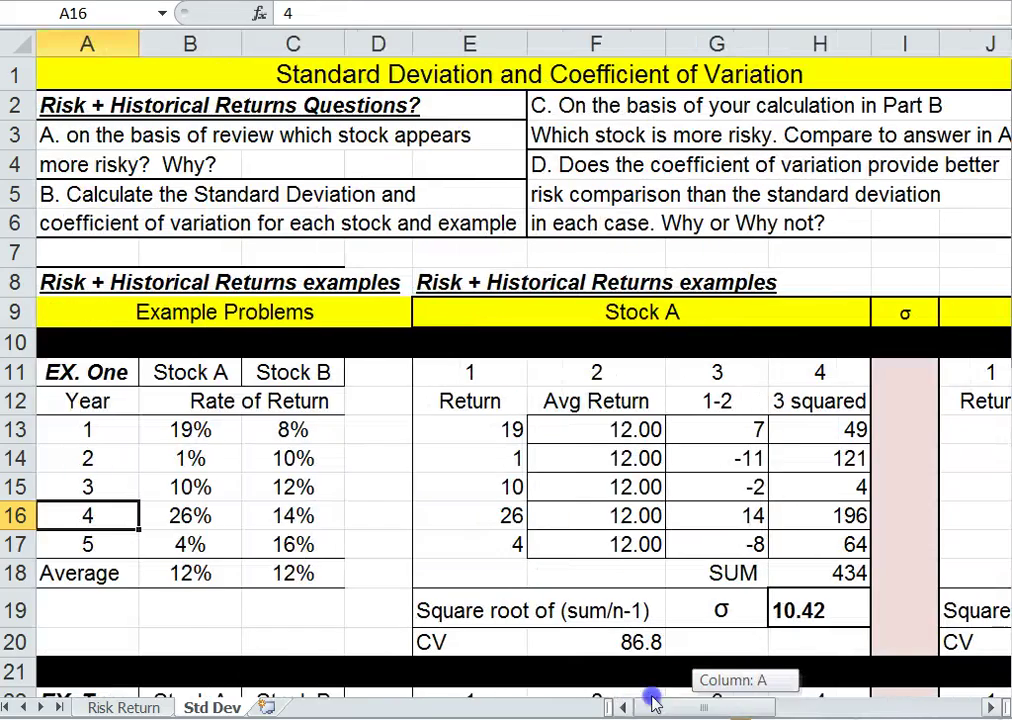
scroll(477, 499, down, 1)
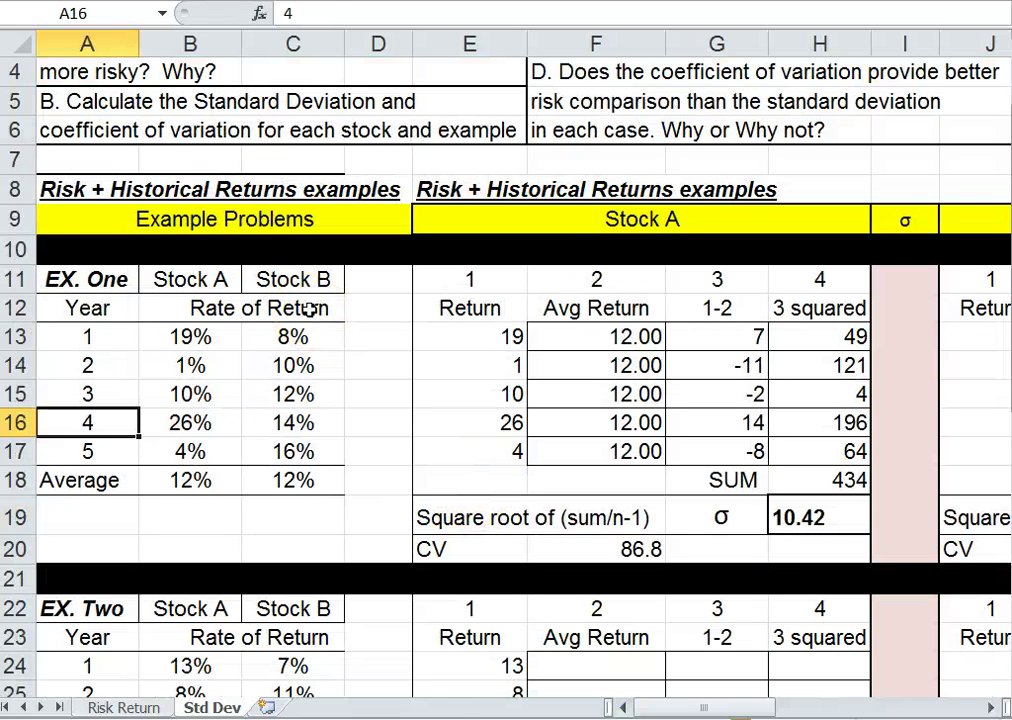
click(95, 278)
scroll(95, 278, down, 3)
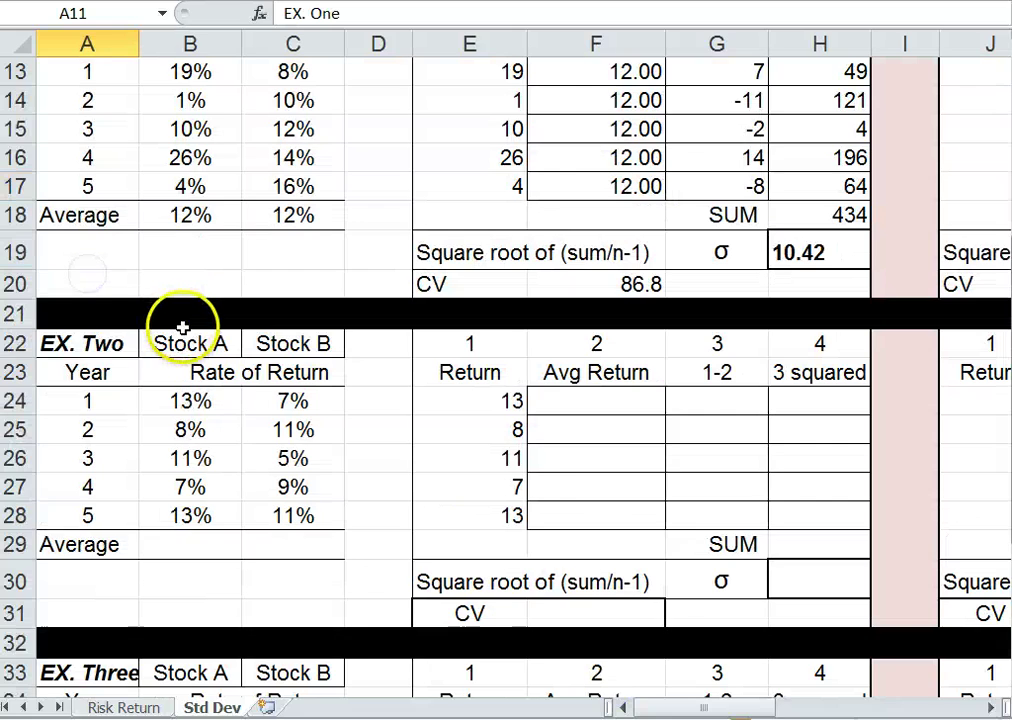
click(76, 343)
scroll(90, 400, down, 3)
click(78, 398)
scroll(100, 410, down, 1)
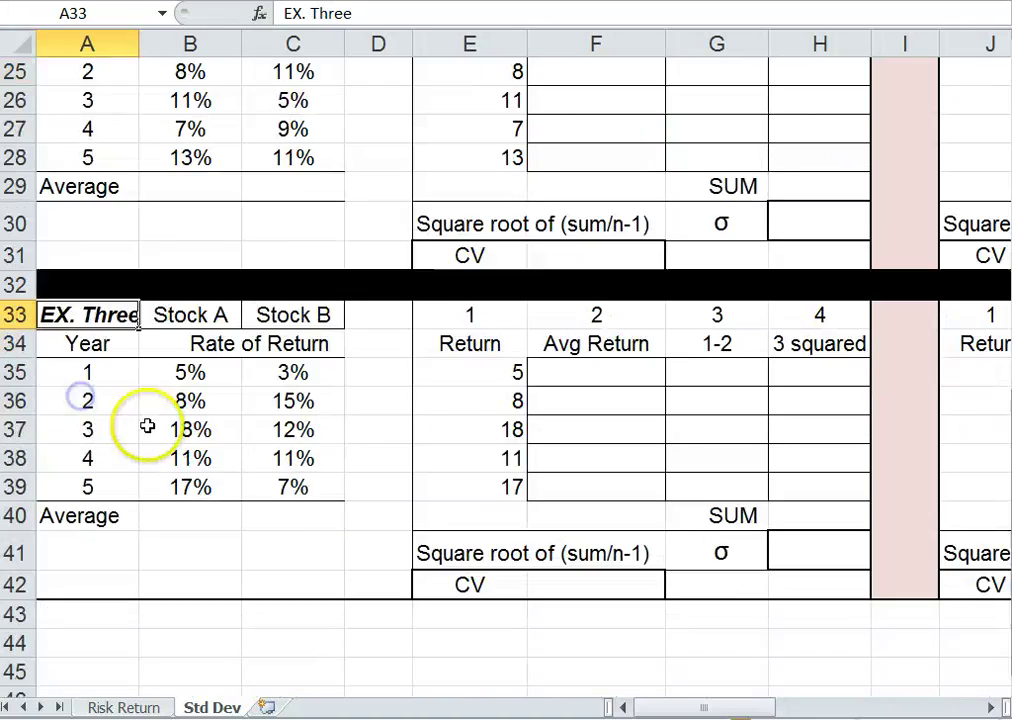
scroll(147, 426, down, 3)
scroll(145, 425, up, 11)
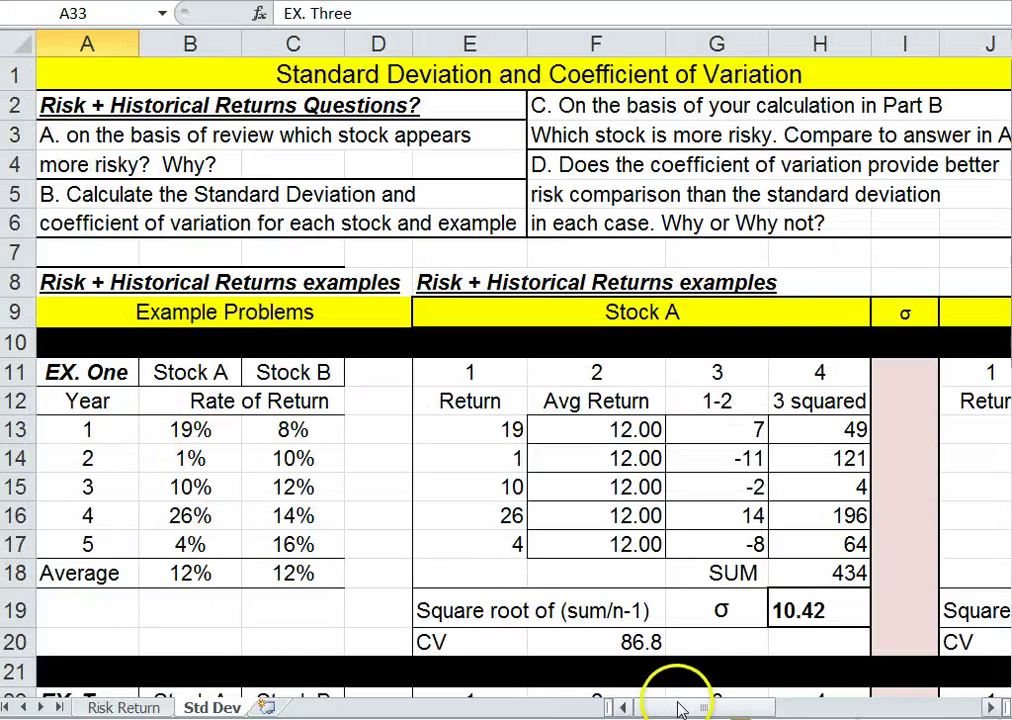
drag(678, 708, 470, 650)
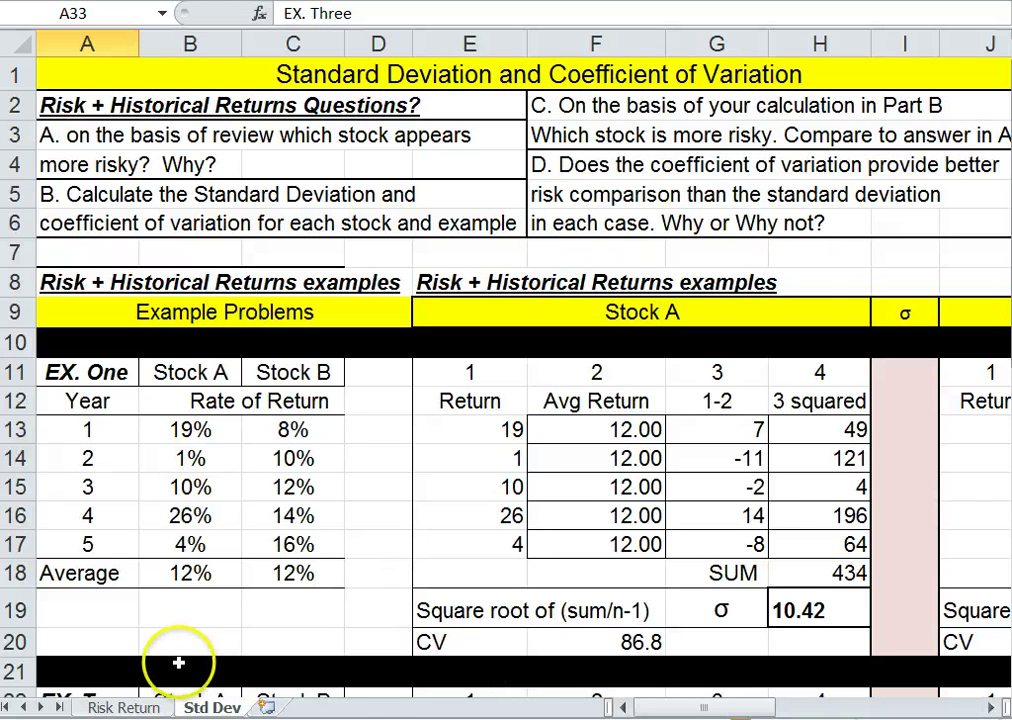
Step: Review the Risk Return sheet and Stock A's coefficient of variation row for Example One on the Std Dev sheet
click(130, 707)
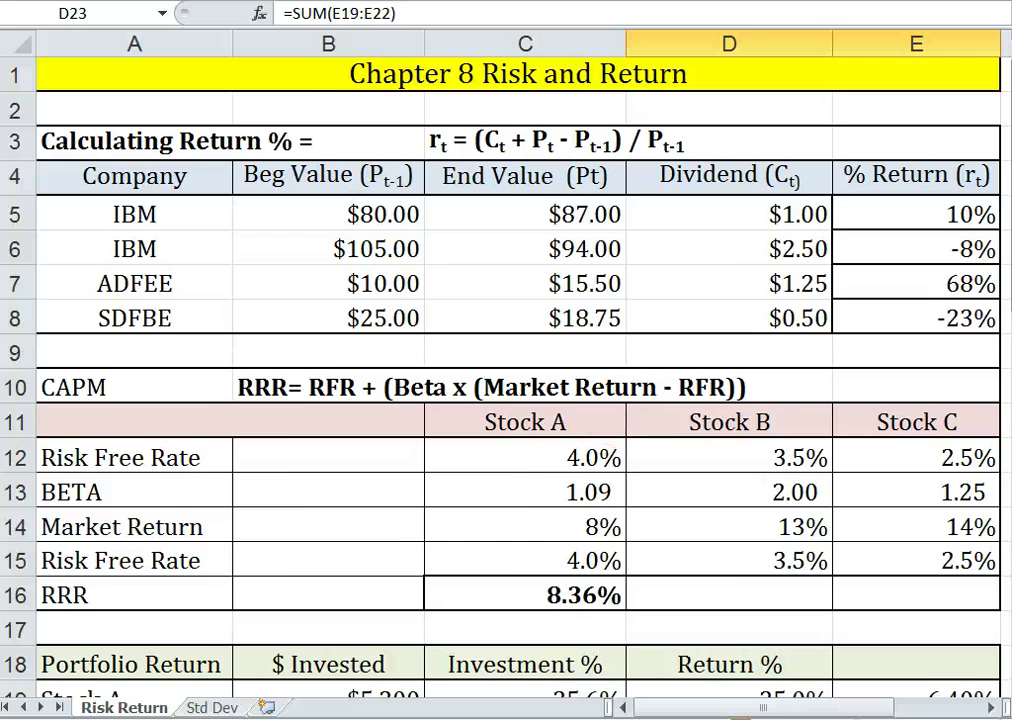
click(210, 707)
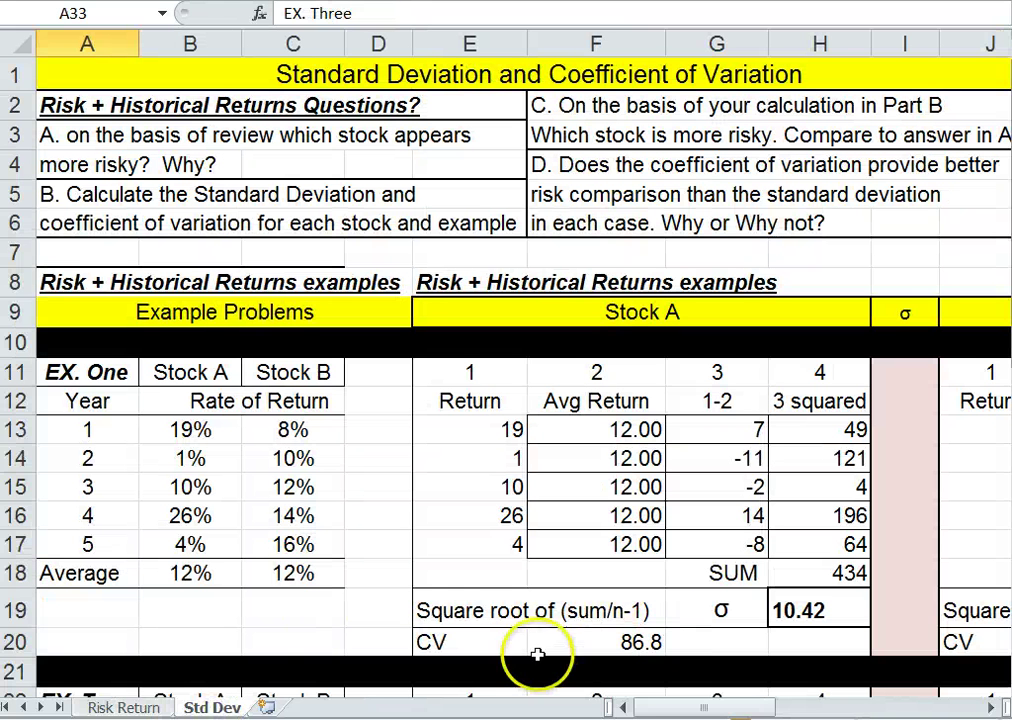
click(438, 640)
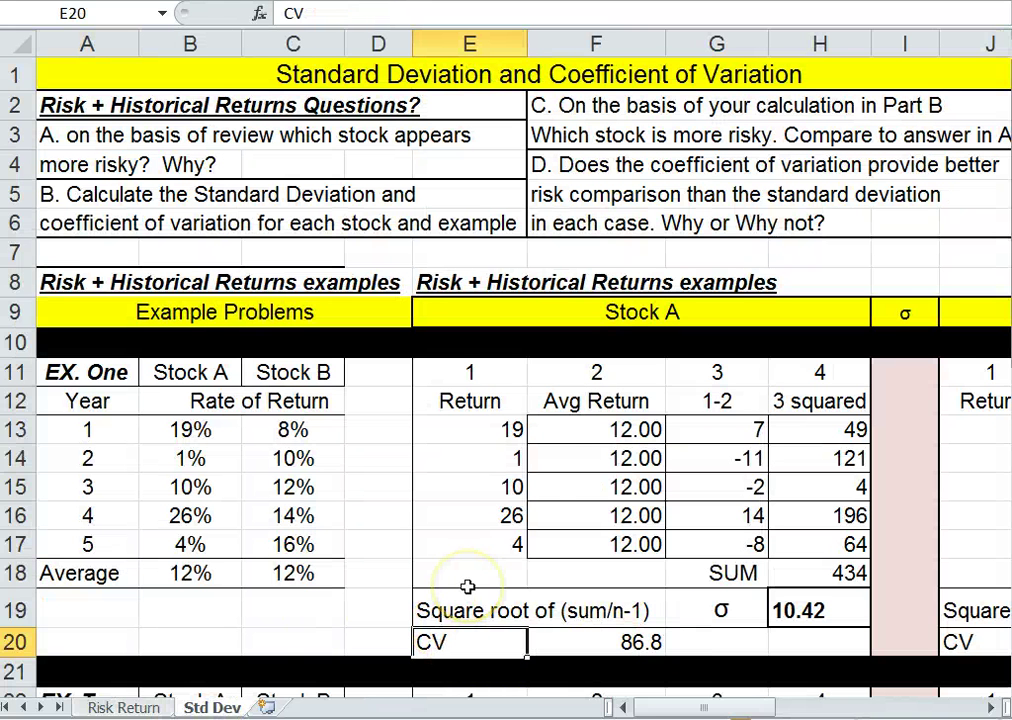
click(110, 707)
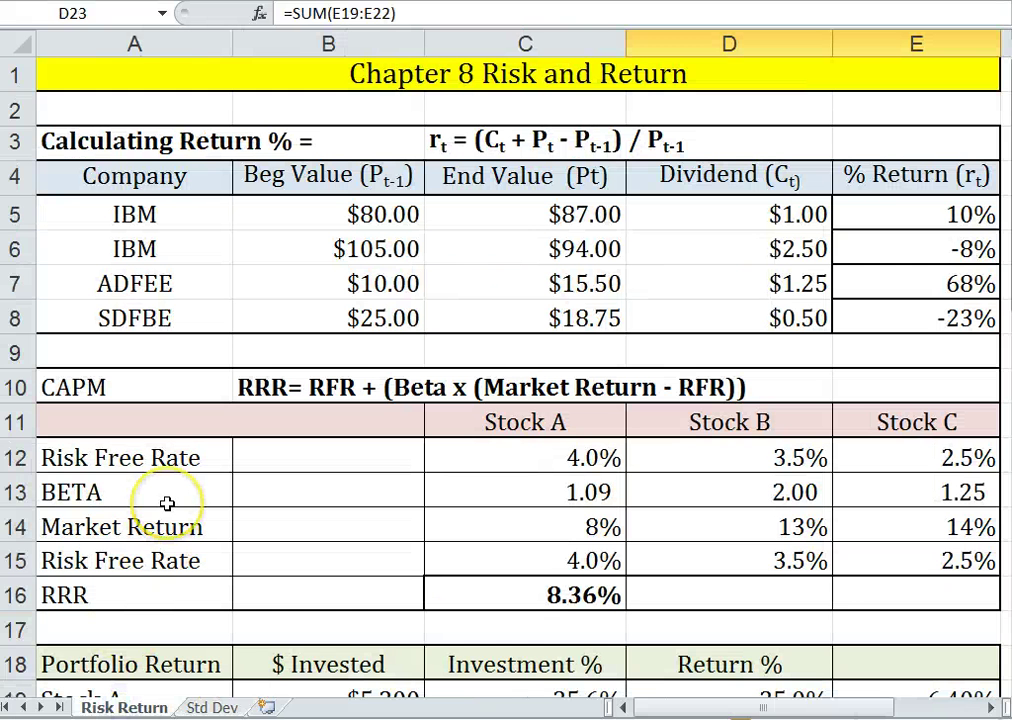